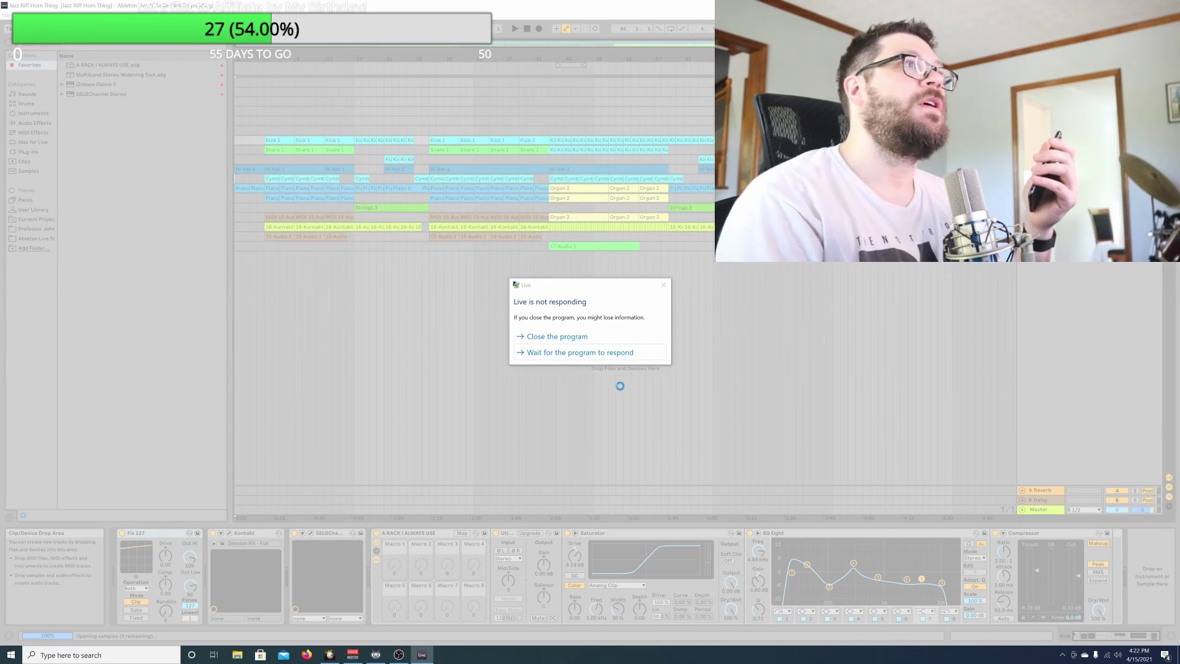
- Close the unresponsive program and decline recovering the Jazz Riff Horn Thing Live Set
click(591, 341)
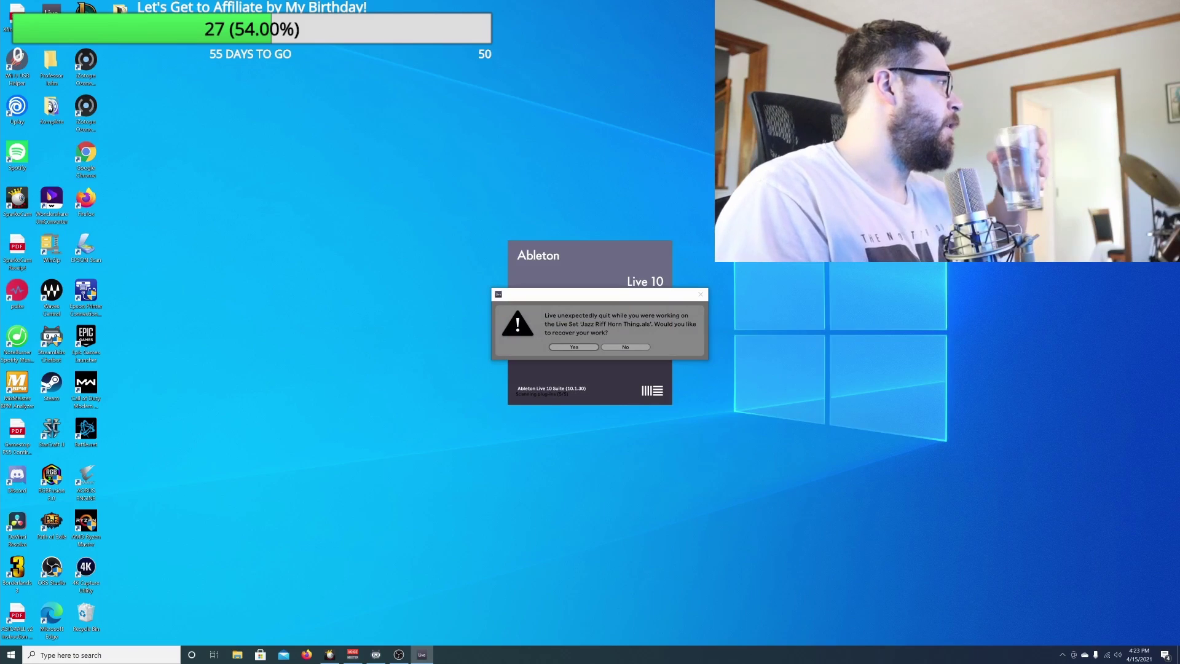
click(638, 347)
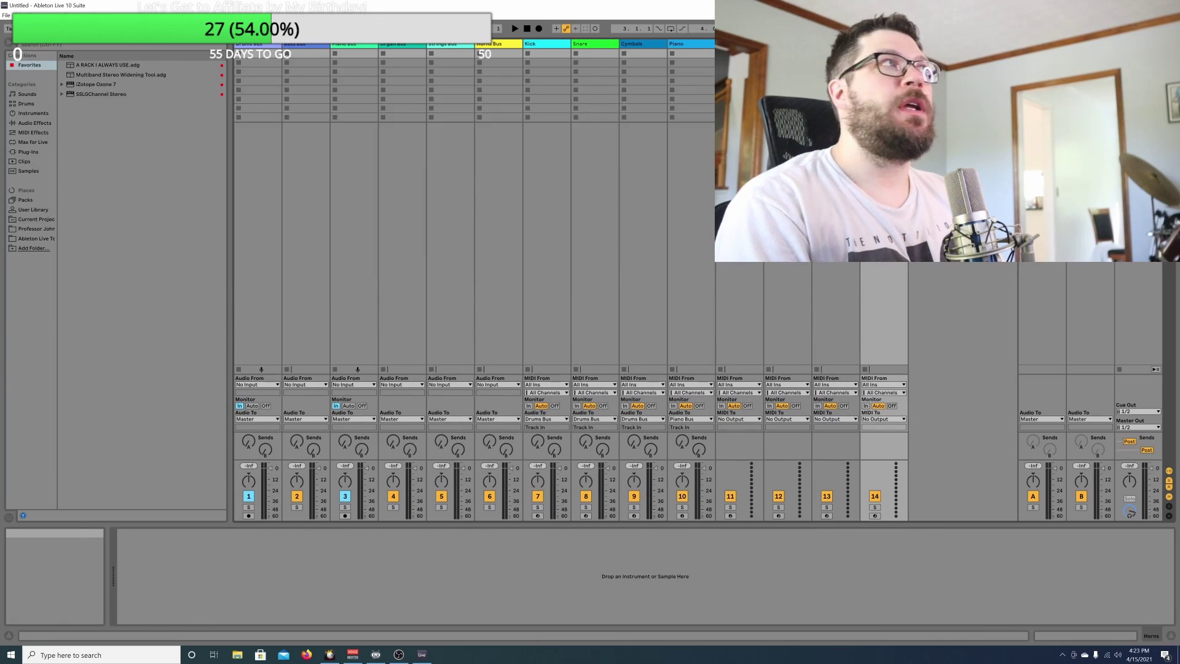
- Open the recent Live Set Pandemic.als and place the insert marker at the start of the arrangement
click(7, 14)
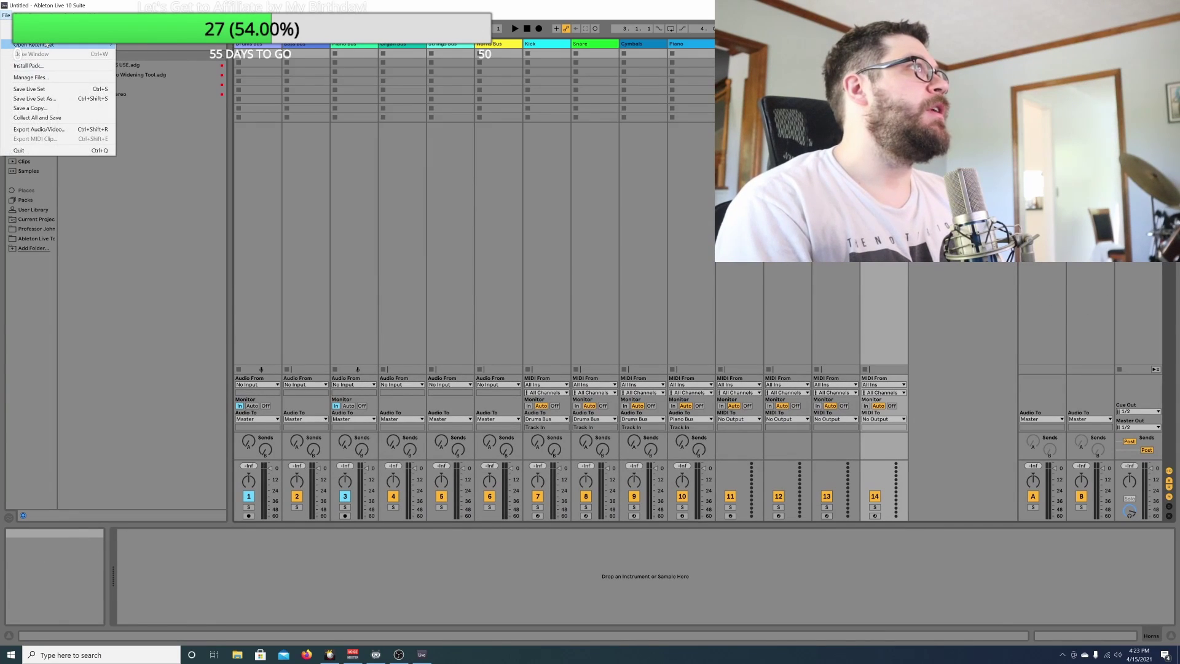
mouse_move(34, 44)
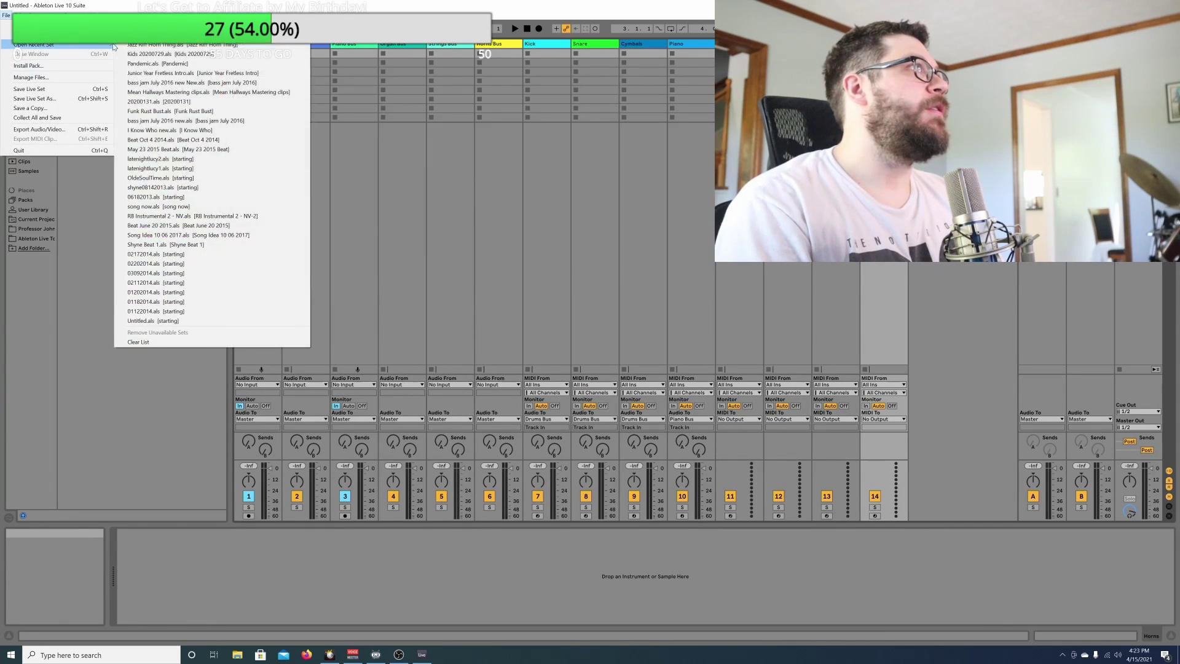
click(207, 63)
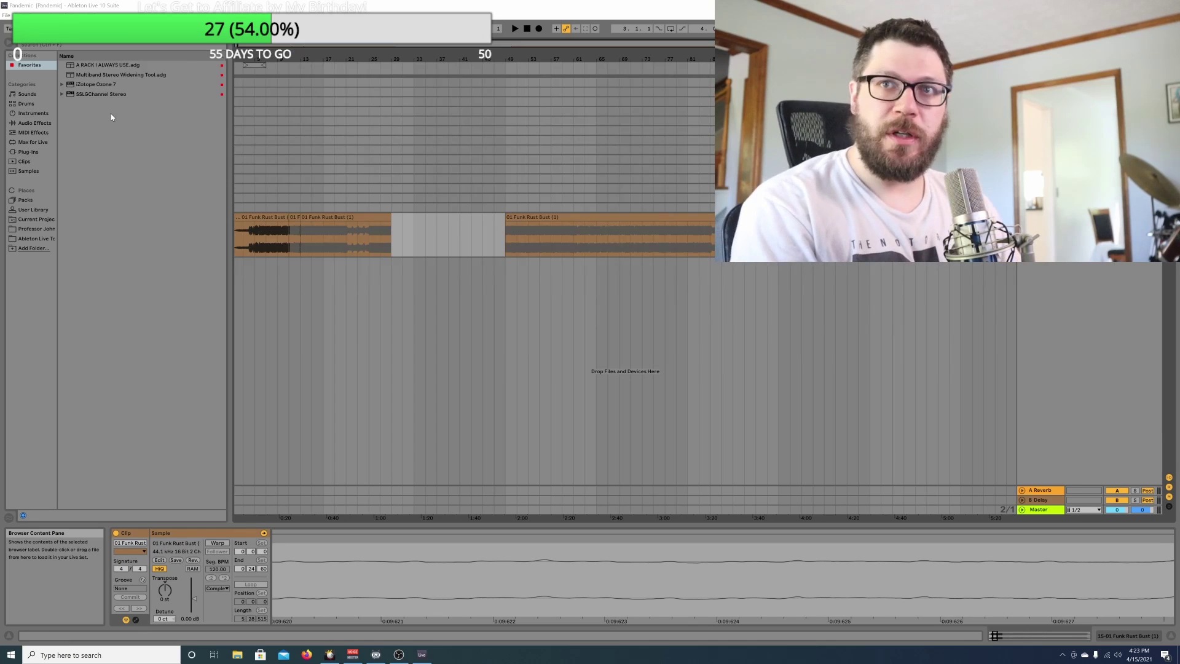
click(235, 68)
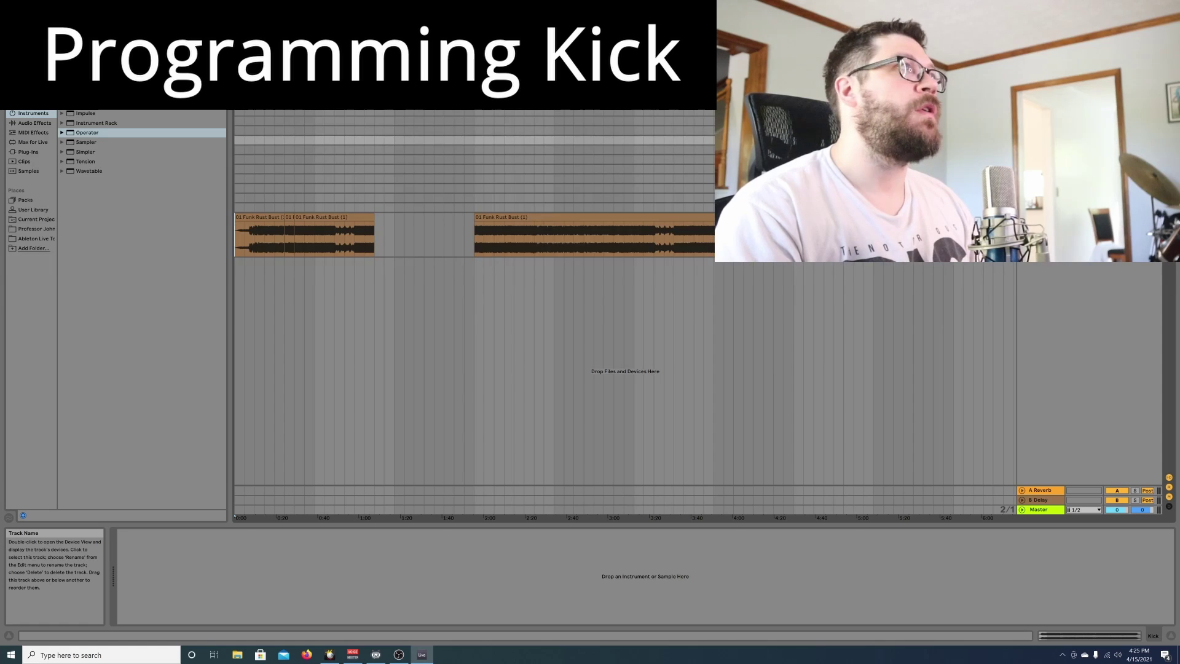
- Move the last note of the Kick 1 clip to beat 1.3 and play the pattern from bar 5
click(254, 140)
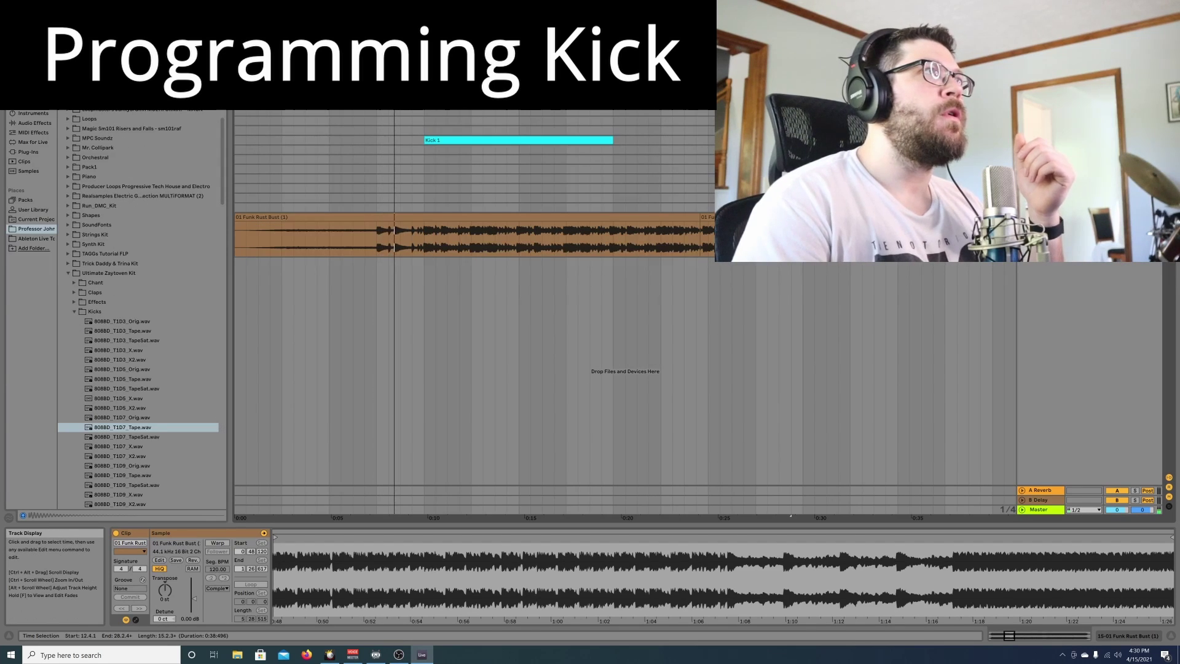
click(480, 140)
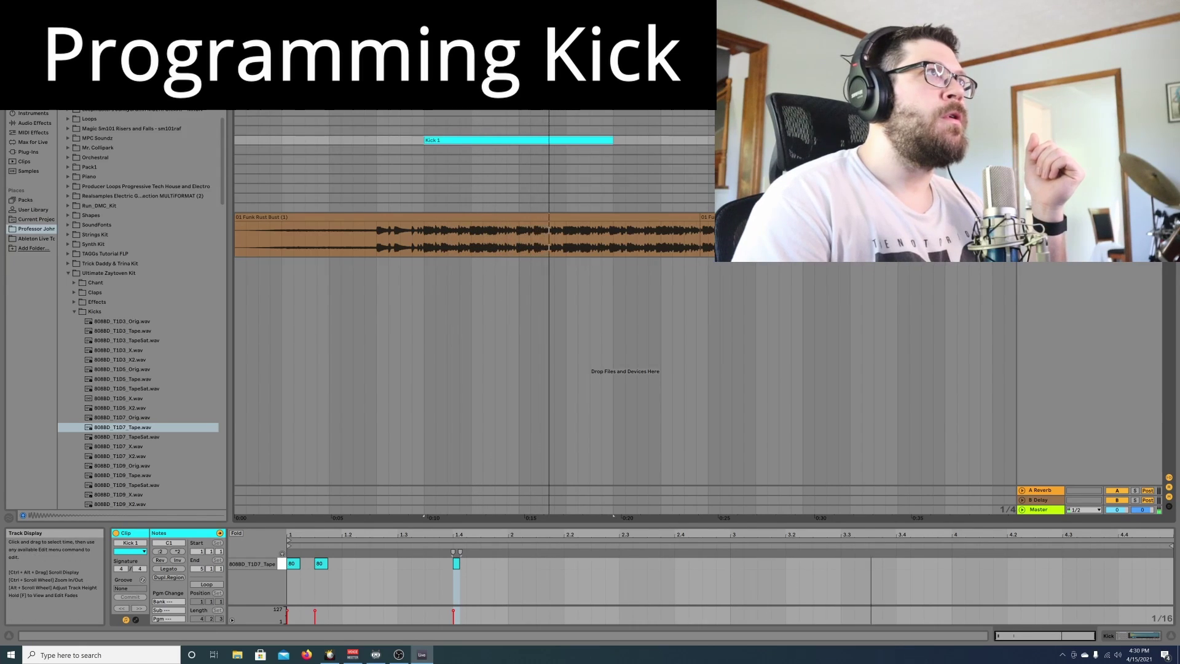
click(424, 72)
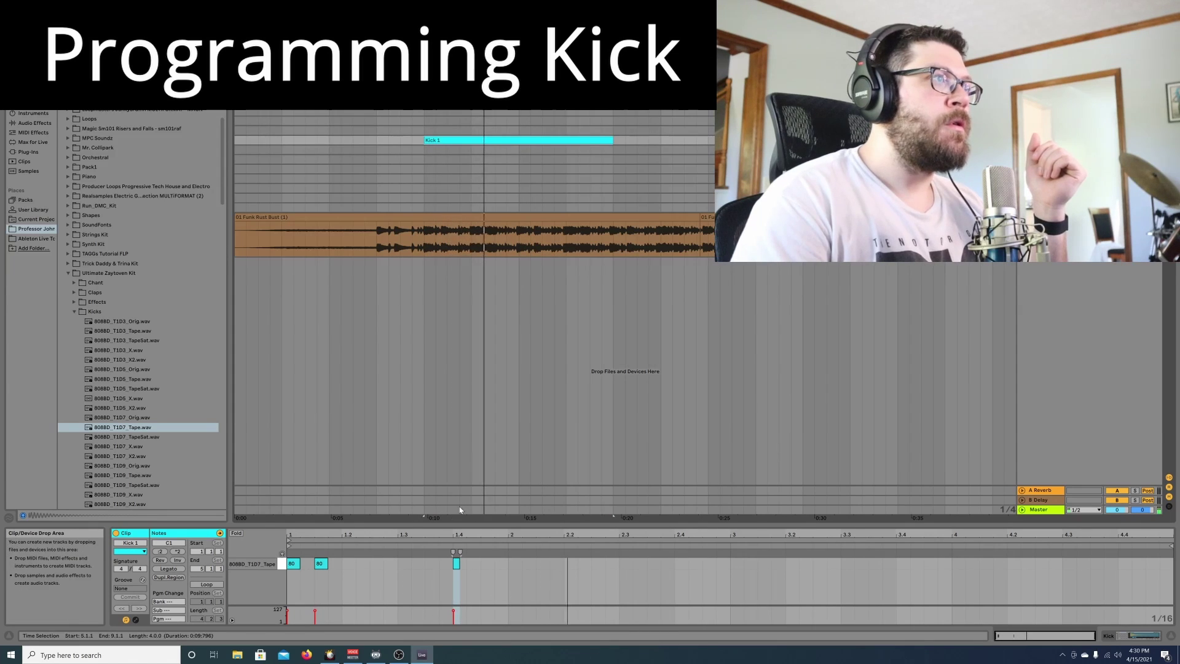
drag(457, 564, 401, 564)
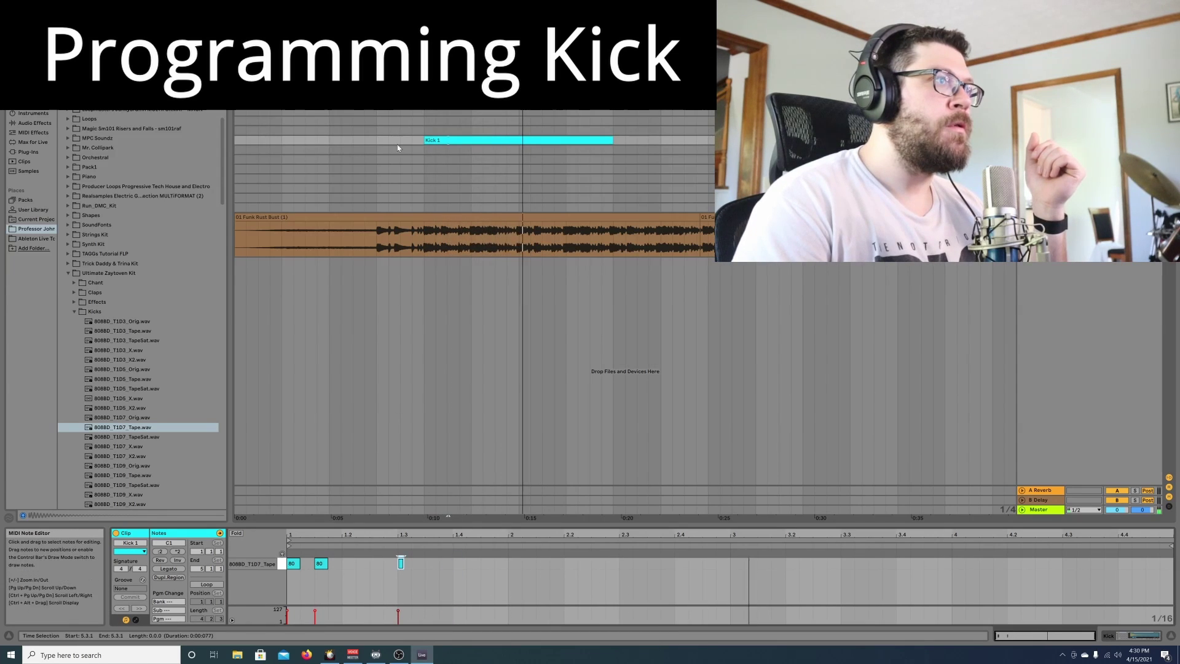
click(425, 74)
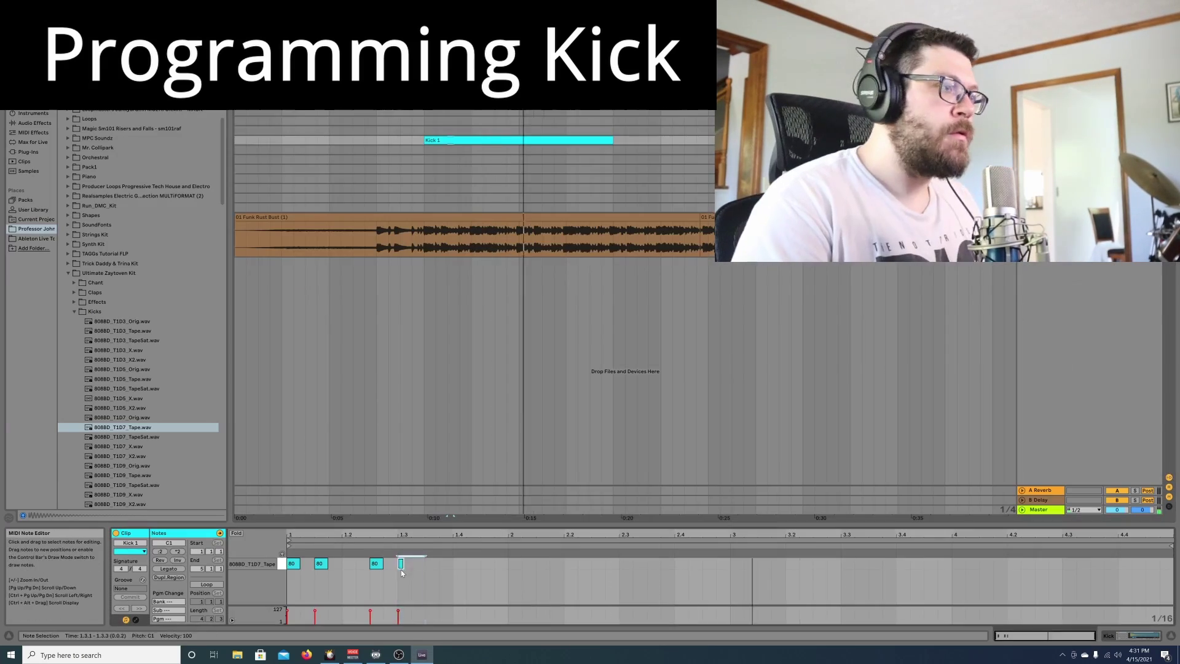
- Shorten the Kick 1 clip to two bars and reopen its notes for editing
mouse_move(201, 619)
mouse_down()
mouse_move(200, 573)
mouse_move(199, 590)
mouse_up()
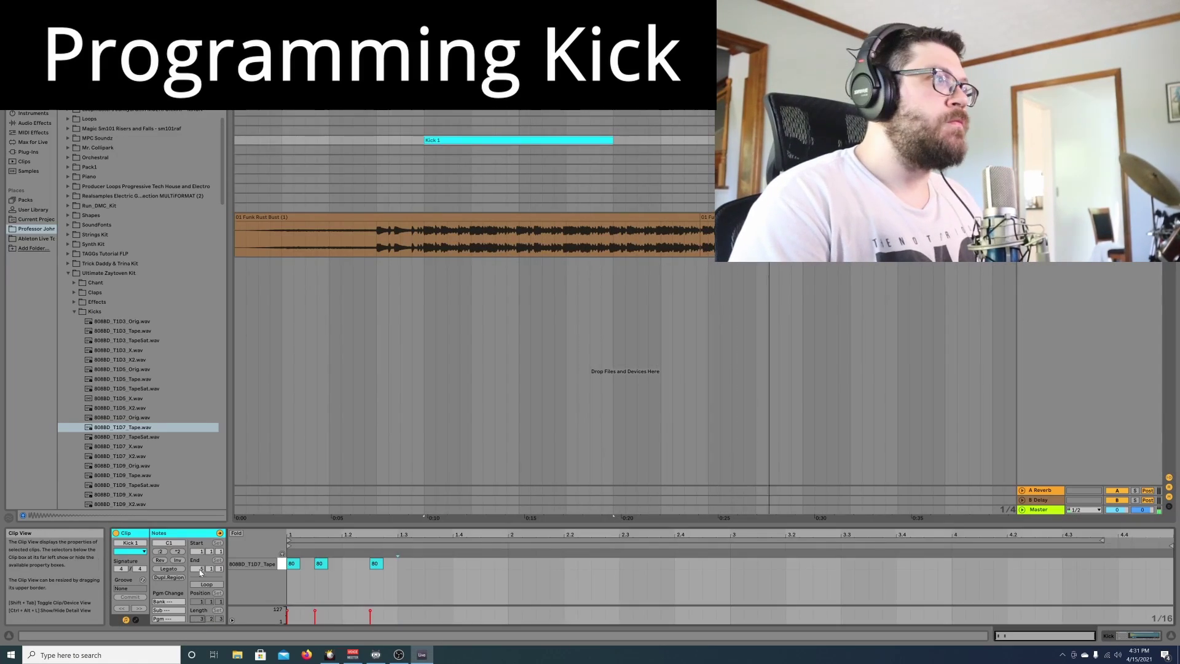
click(537, 153)
double_click(473, 140)
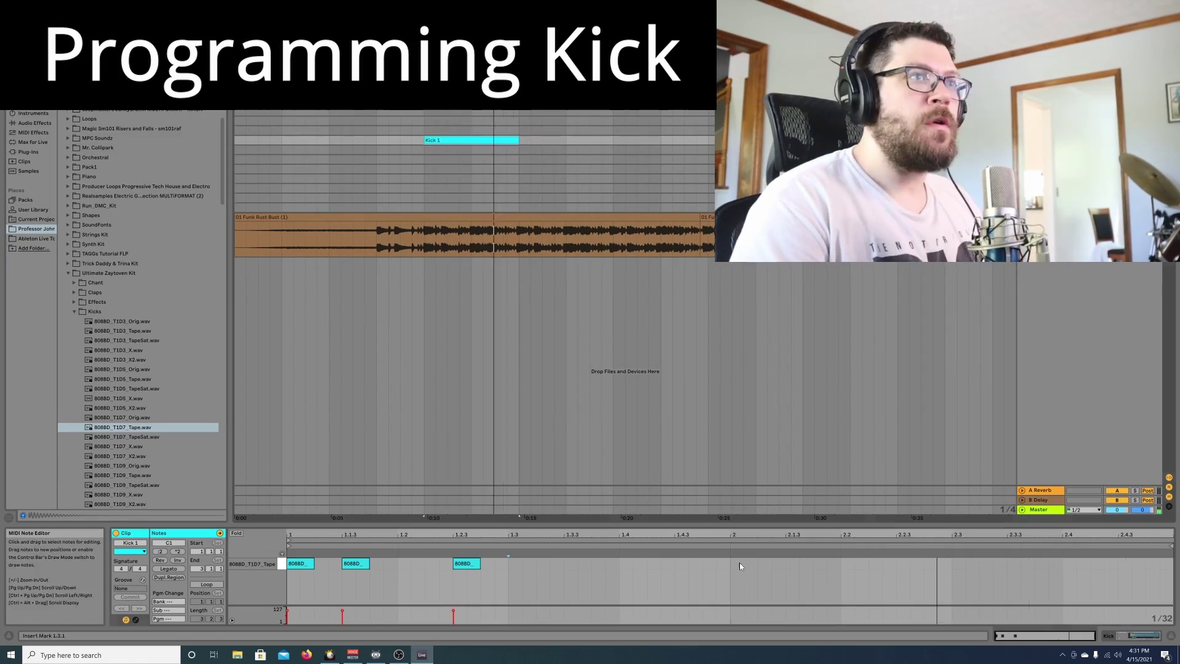
- Add kick notes at 2 and 2.1.3 in the Kick 1 clip and play the pattern against the reference track
double_click(737, 564)
double_click(792, 563)
click(425, 73)
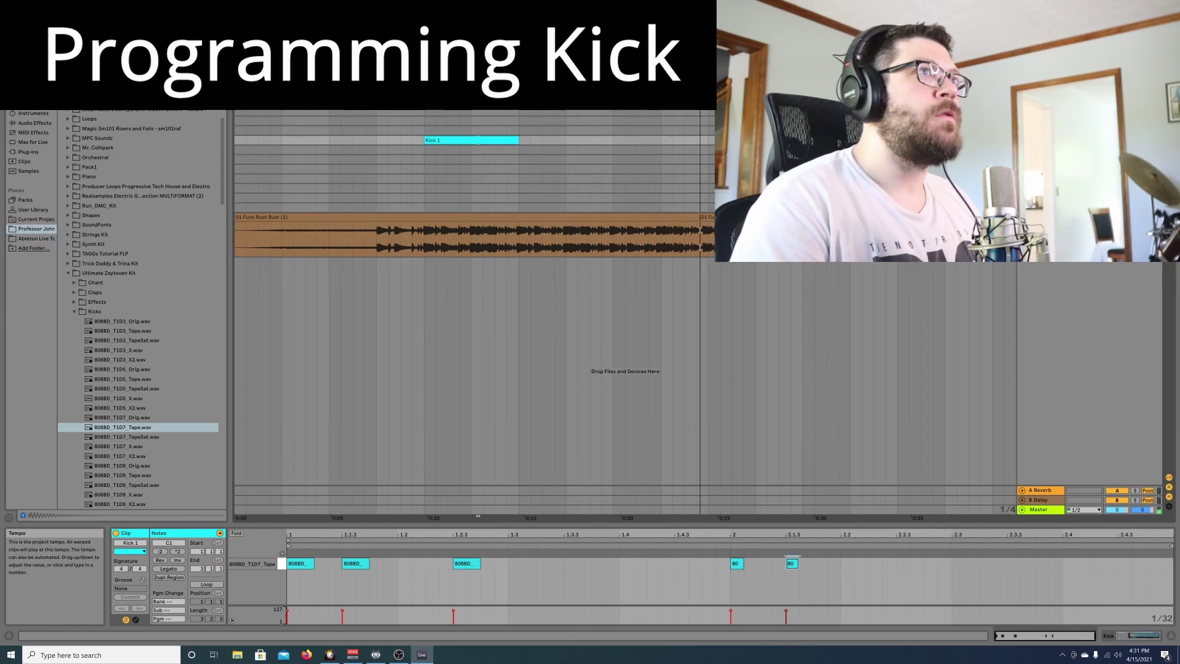
click(425, 74)
click(537, 153)
double_click(473, 140)
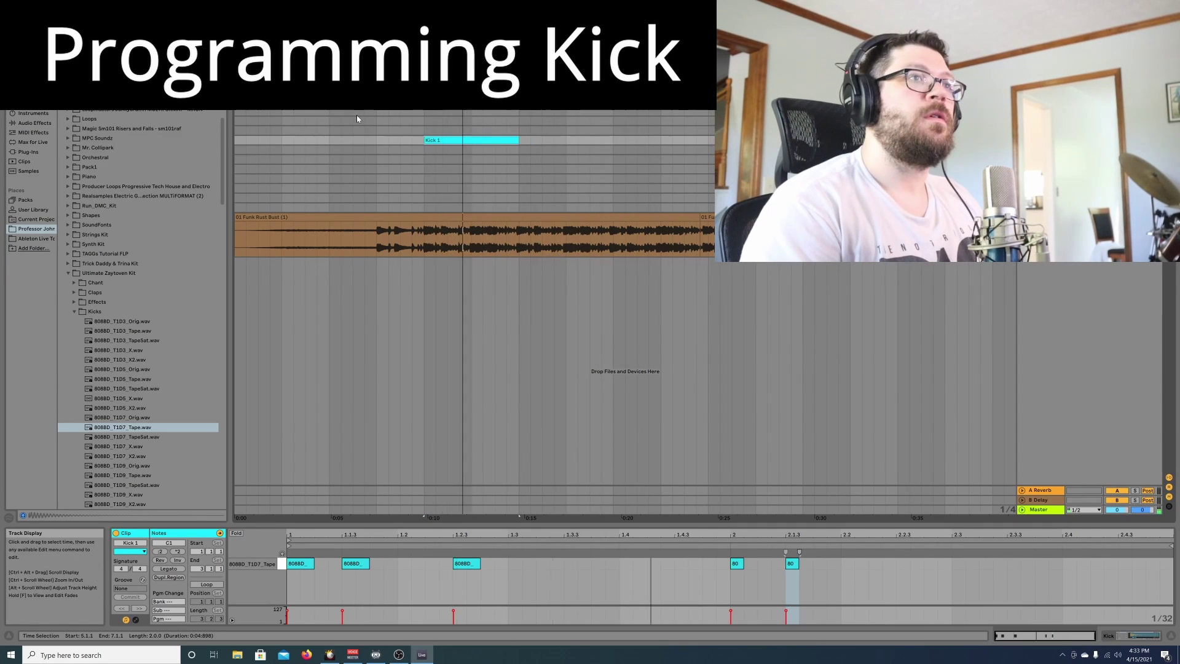
- Add a kick note at 2.2.3 in the Kick 1 clip and play the pattern from bar 5
click(425, 72)
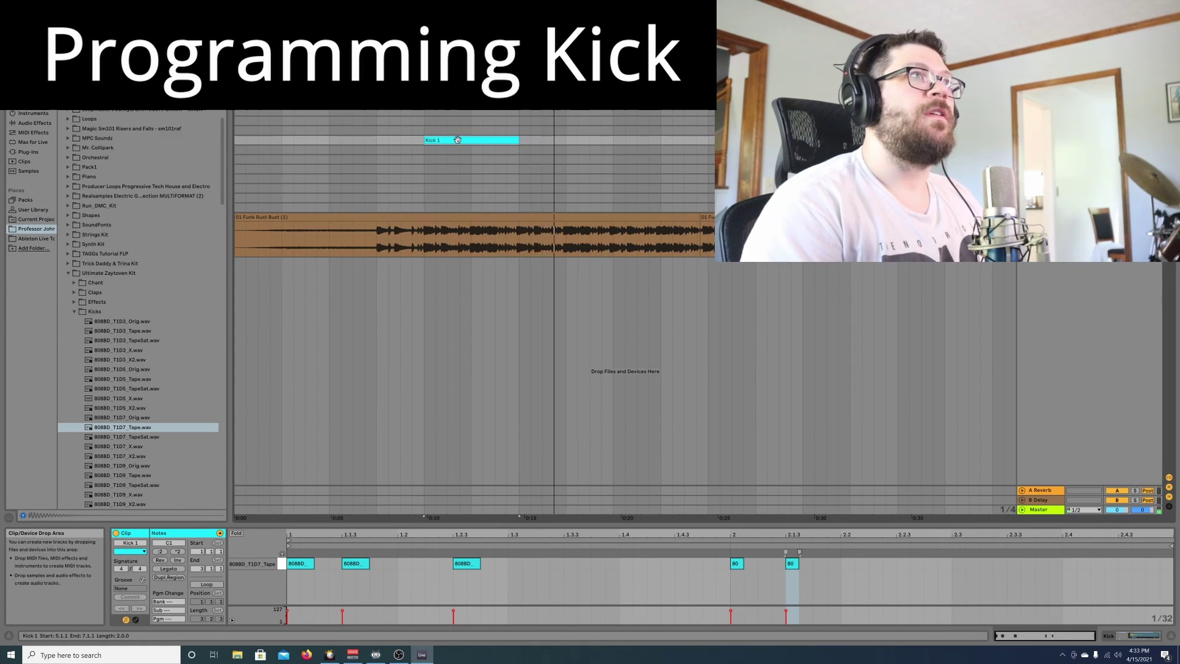
double_click(899, 563)
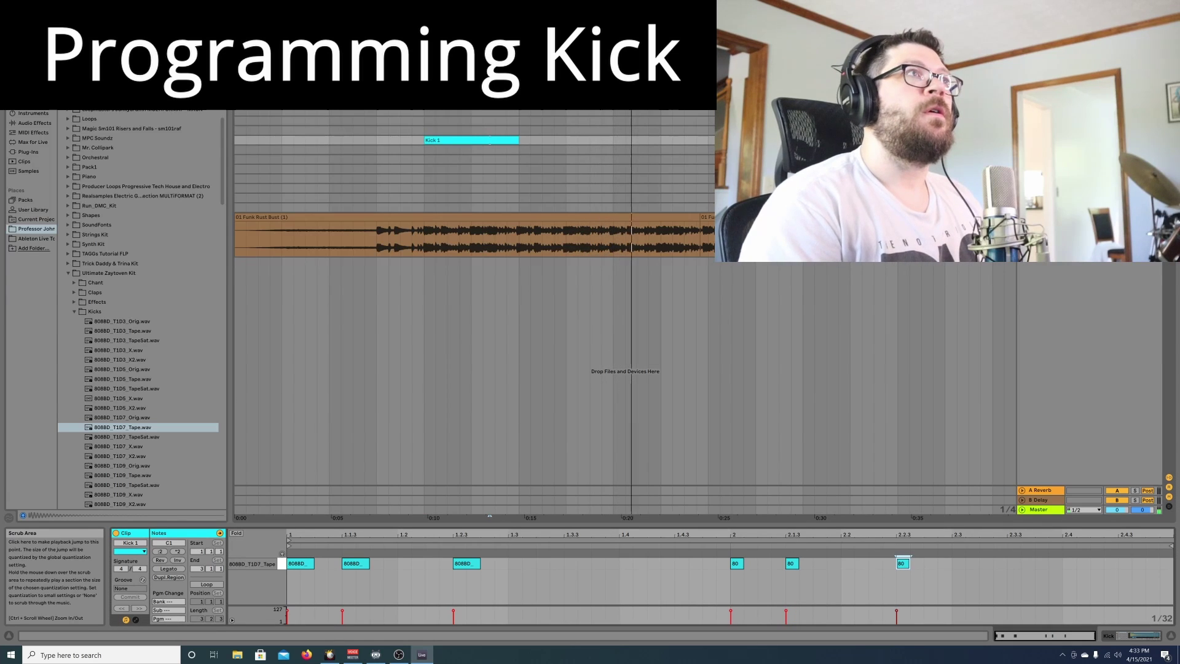
click(424, 70)
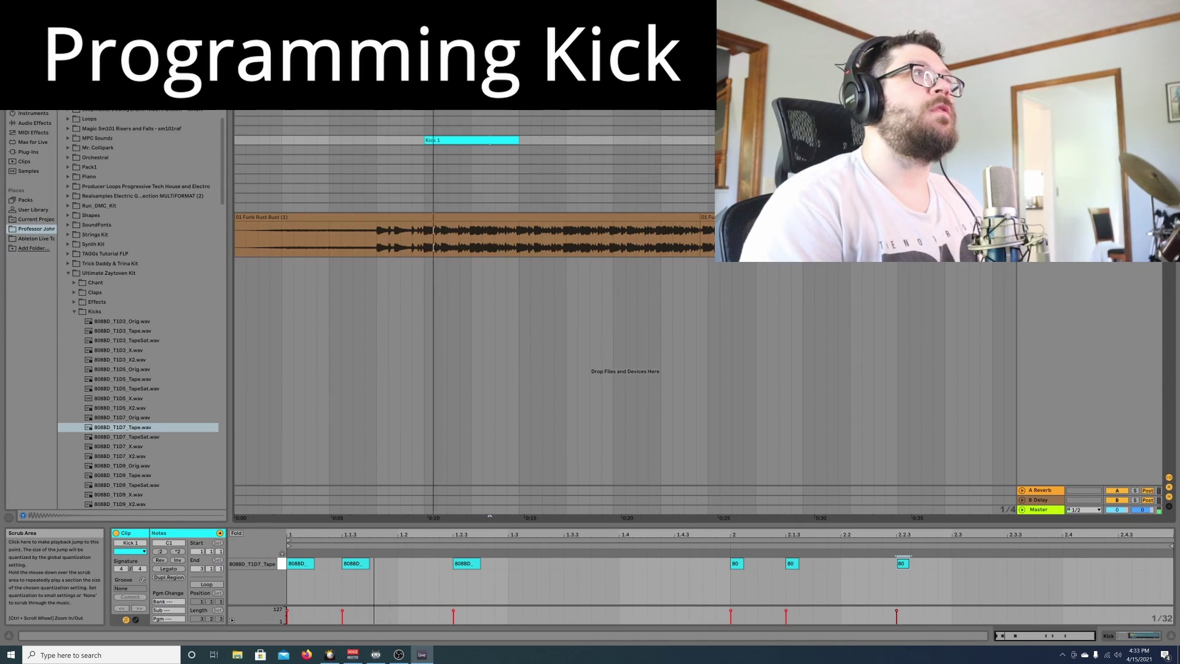
drag(424, 62, 352, 62)
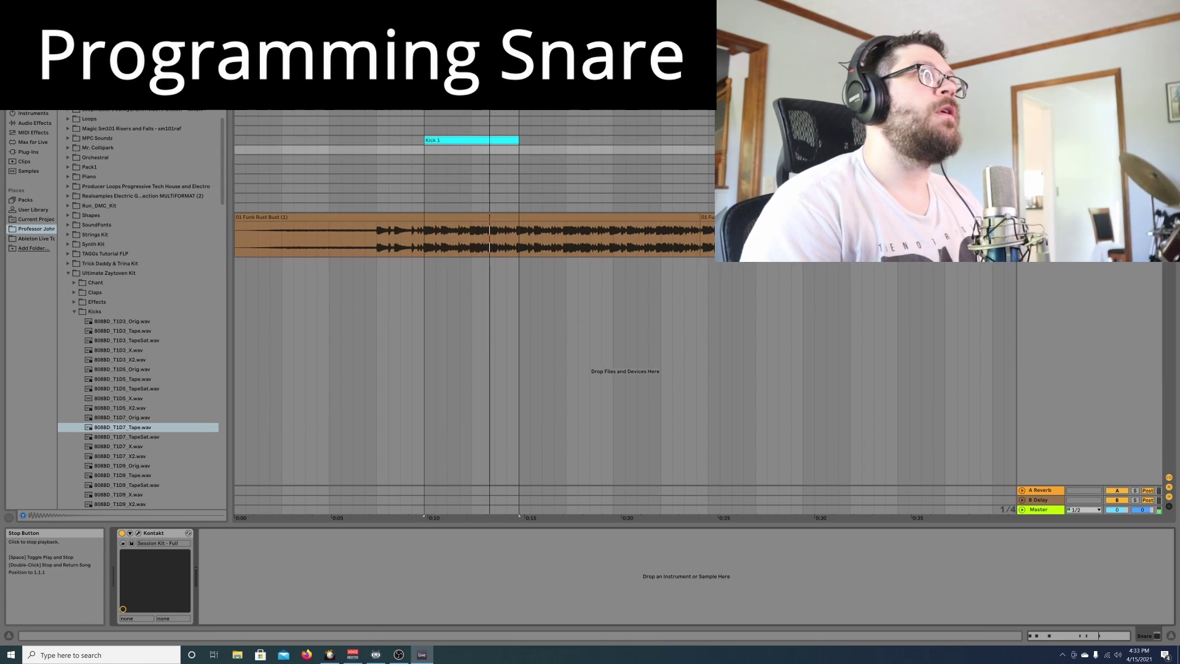
- Stop playback and load an empty Drum Rack onto the Snare track in place of Kontakt
double_click(541, 32)
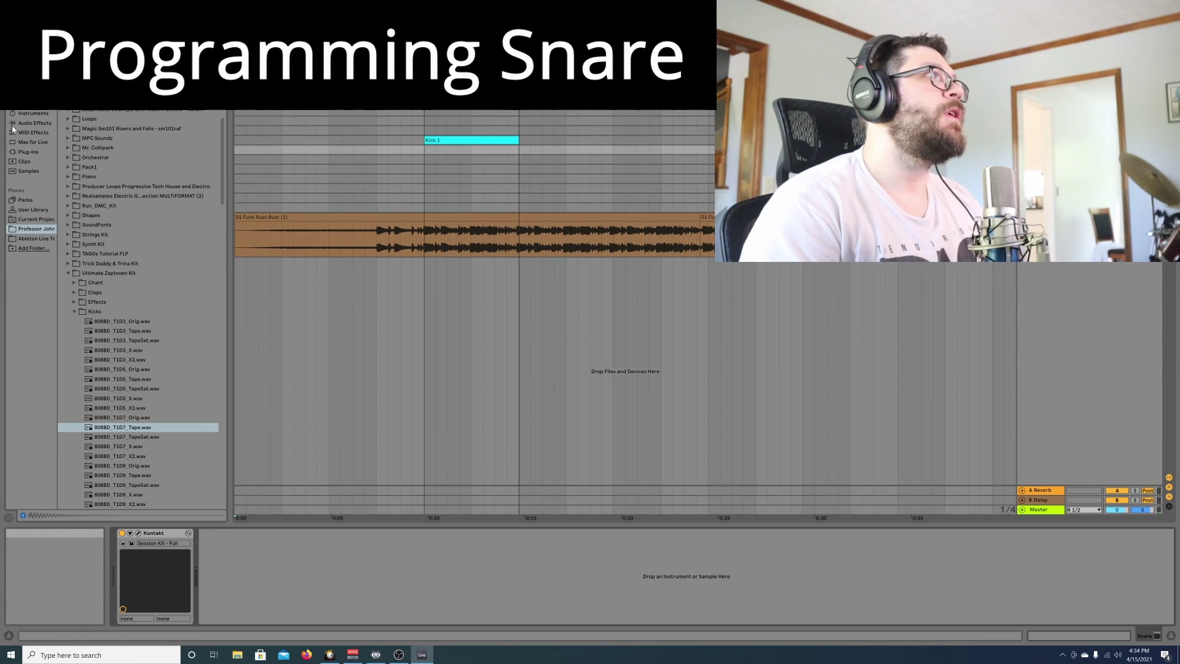
click(28, 103)
click(90, 84)
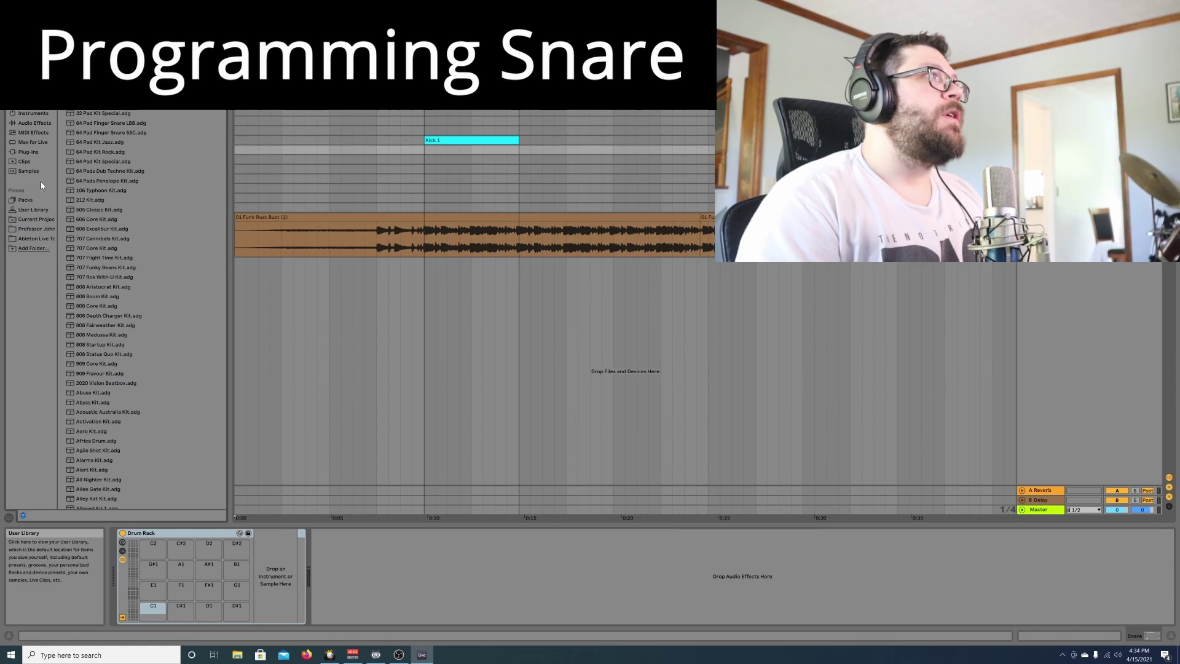
- Collapse the Kicks folder of the Ultimate Zaytoven Kit and expand its Snares folder
click(47, 228)
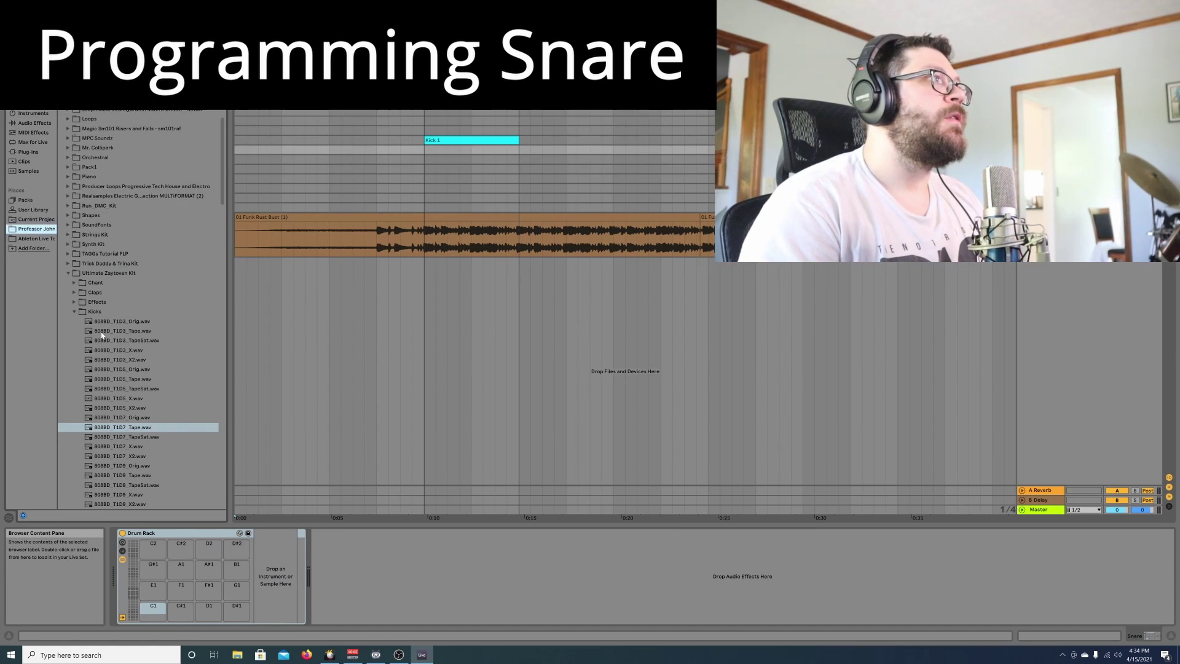
scroll(98, 319, down, 3)
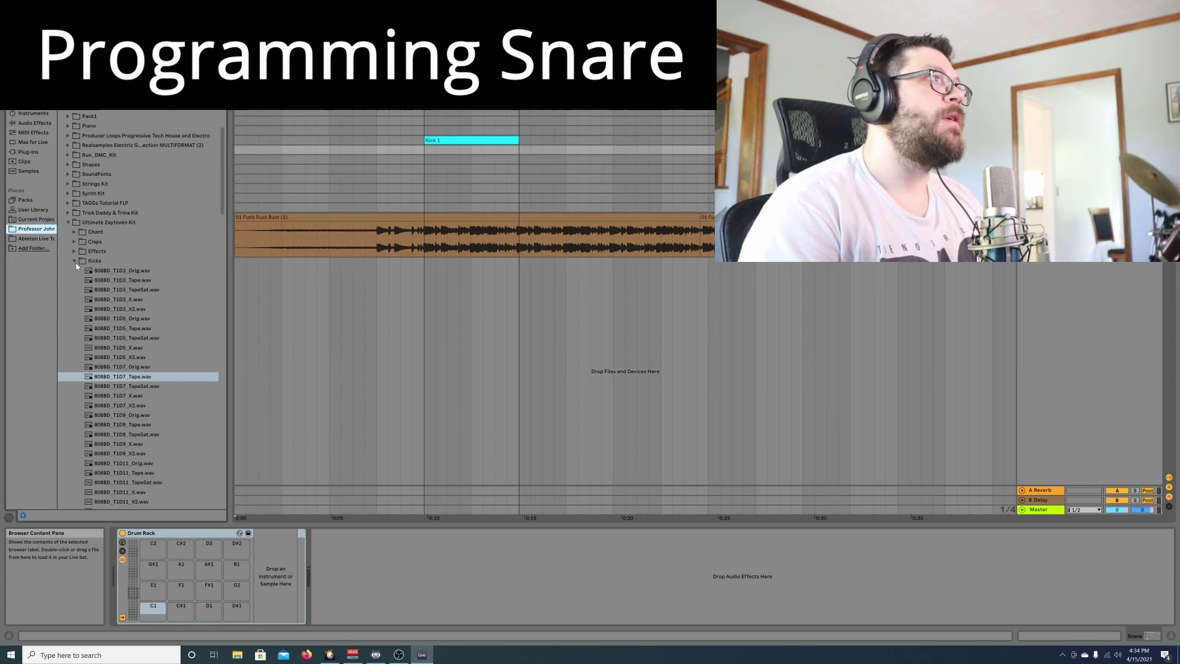
click(75, 262)
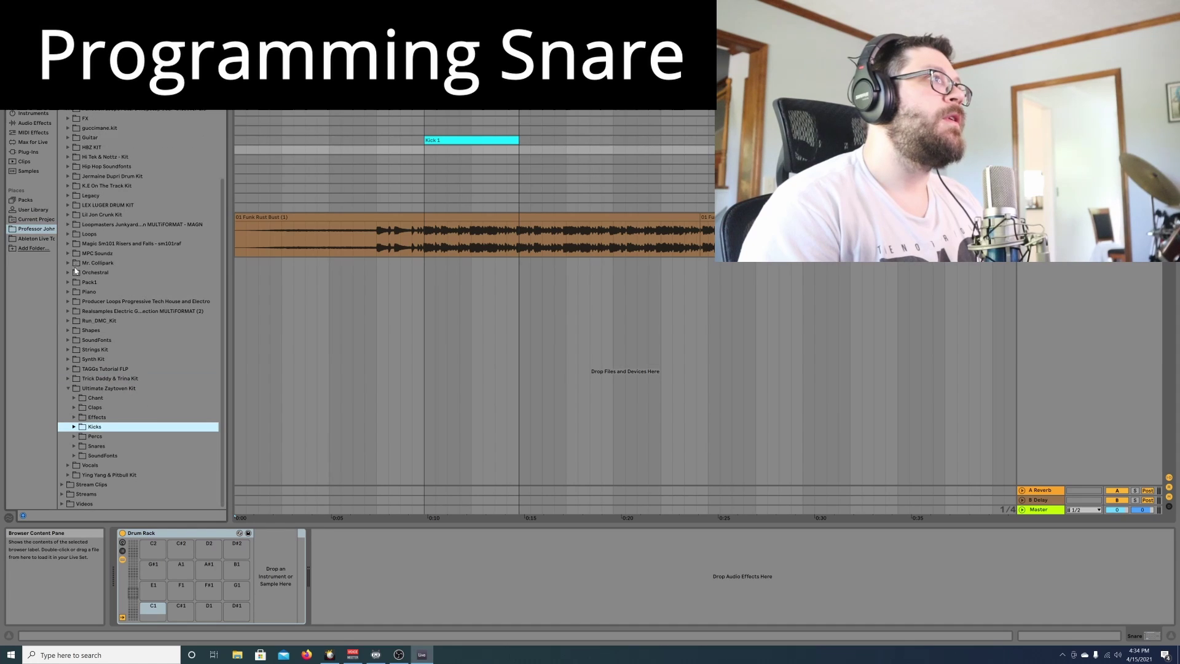
click(78, 447)
- Audition the snare samples Snare 1 through Snare 11 in the Ultimate Zaytoven Kit
click(102, 451)
click(105, 434)
click(109, 416)
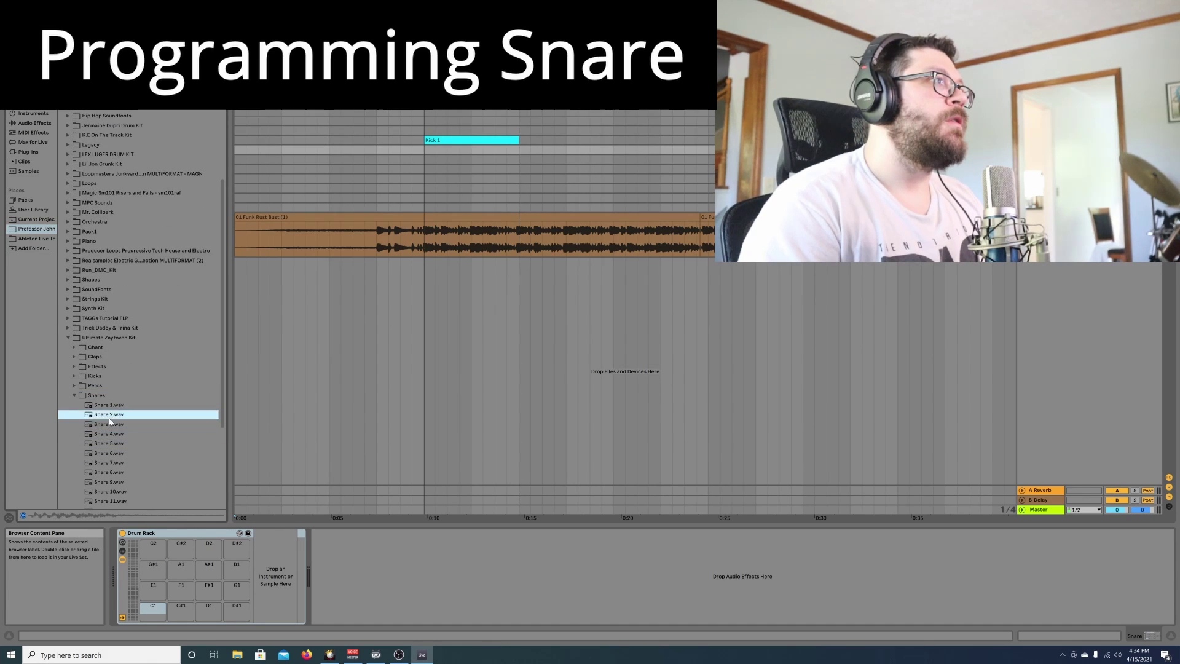
click(108, 404)
click(107, 424)
click(106, 434)
click(104, 444)
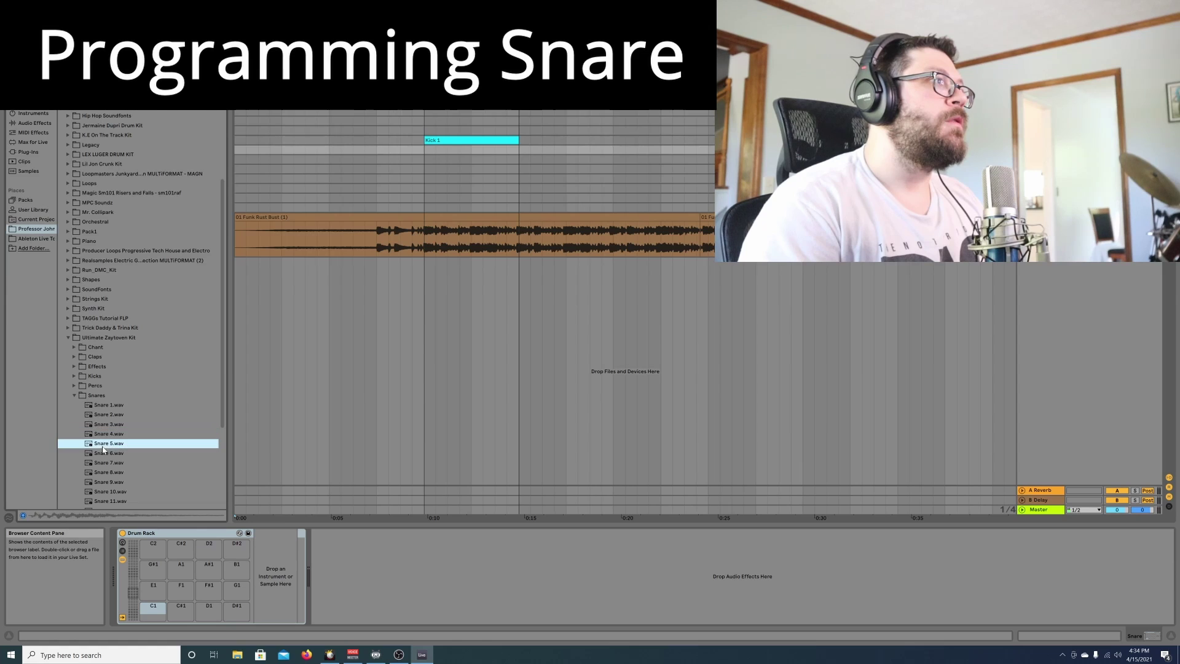
click(102, 454)
click(106, 463)
click(109, 472)
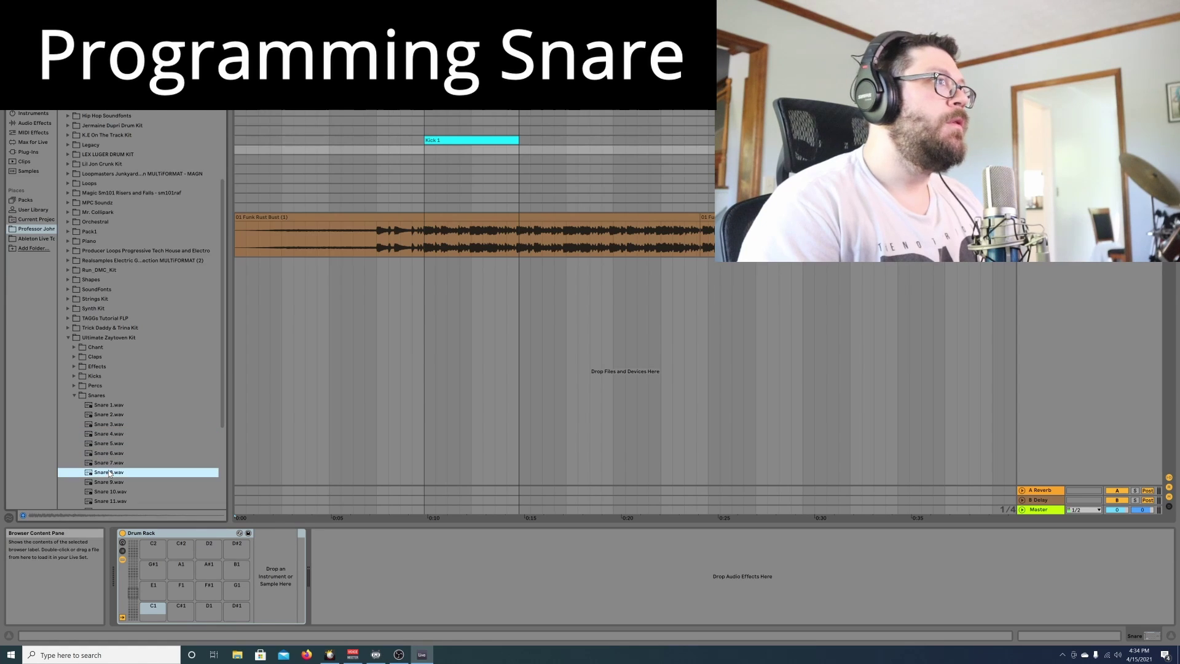
click(112, 483)
click(113, 493)
click(113, 501)
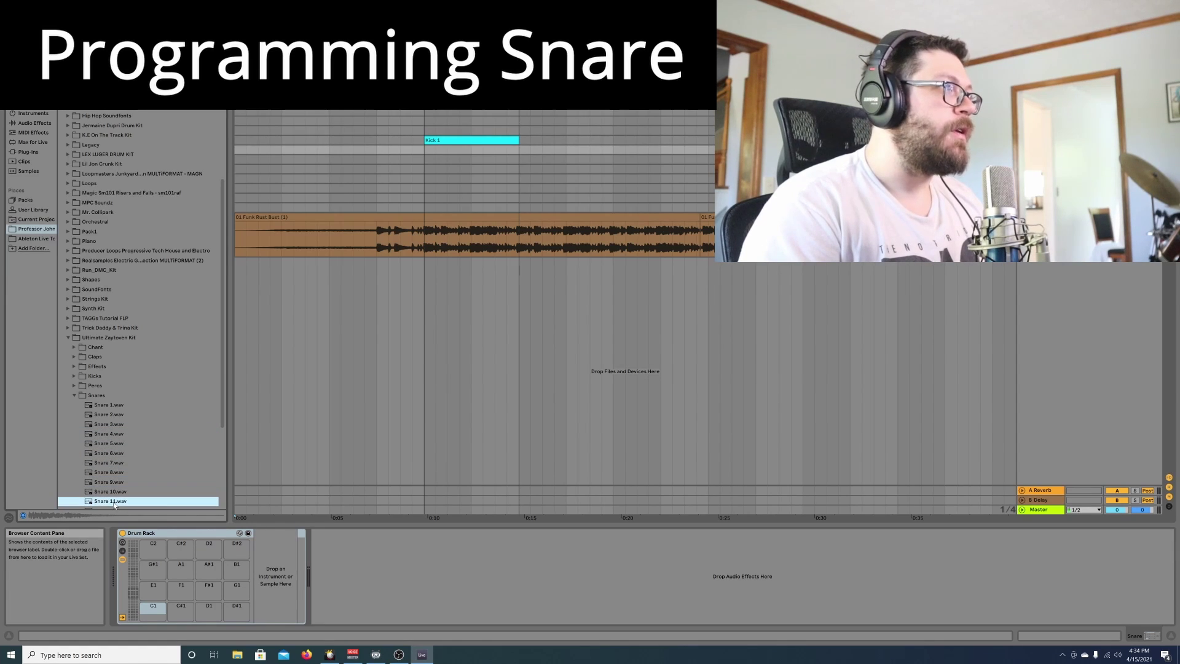
- Compare a few snares again and load Snare 5.wav onto the C1 pad of the Drum Rack
click(122, 455)
click(114, 433)
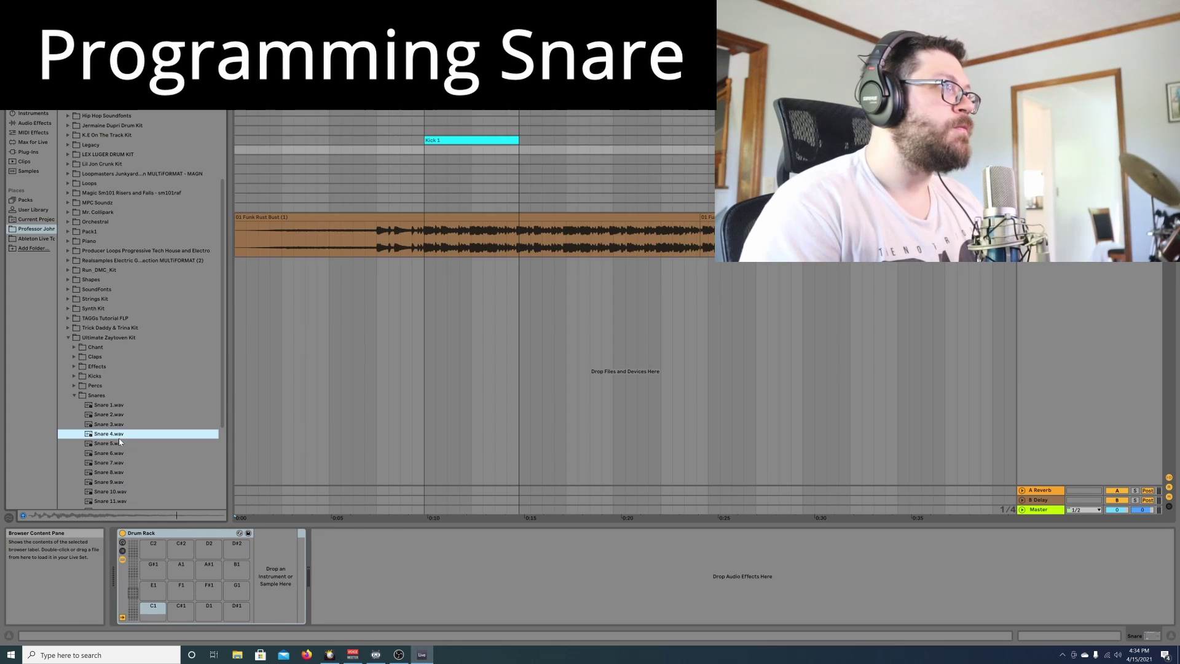
click(113, 444)
drag(151, 511, 153, 607)
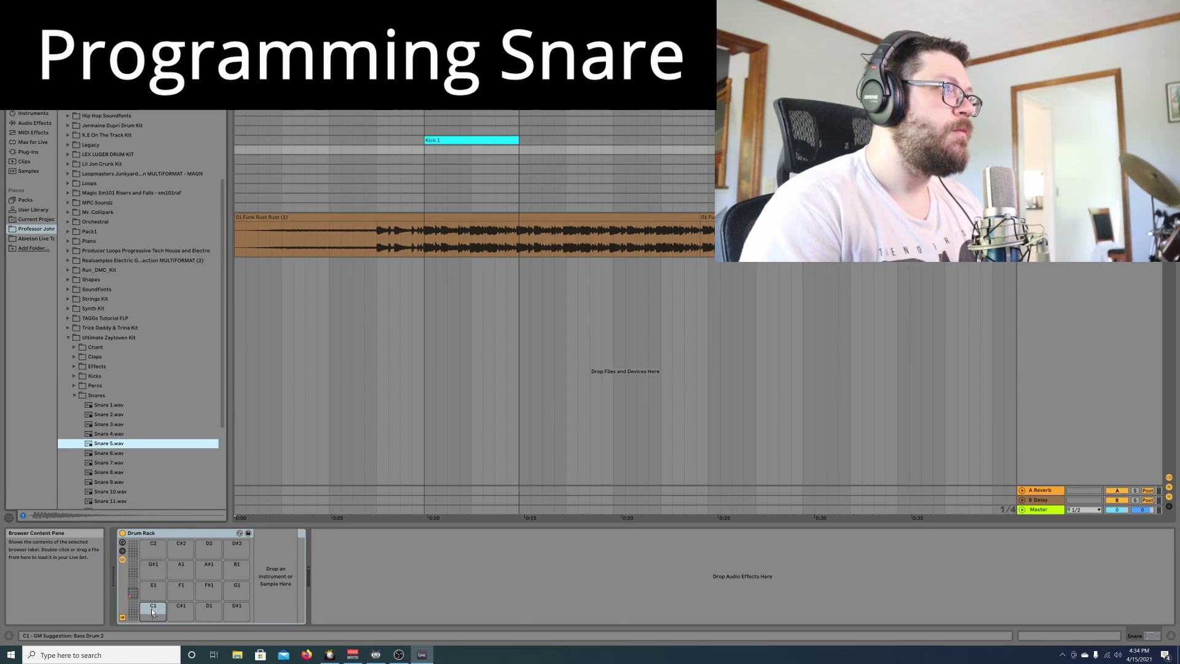
- Switch from the Snares folder to the Claps folder of the Ultimate Zaytoven Kit and audition samples among Clap 1 to Clap 6
click(73, 396)
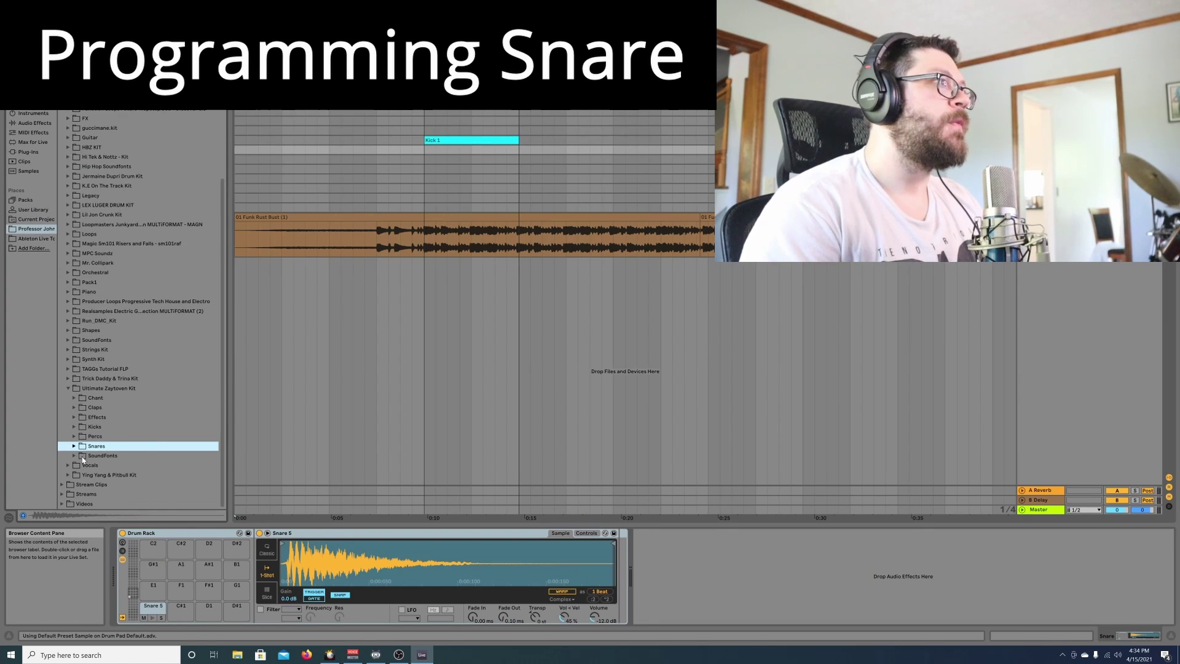
click(75, 407)
click(123, 436)
scroll(116, 445, down, 1)
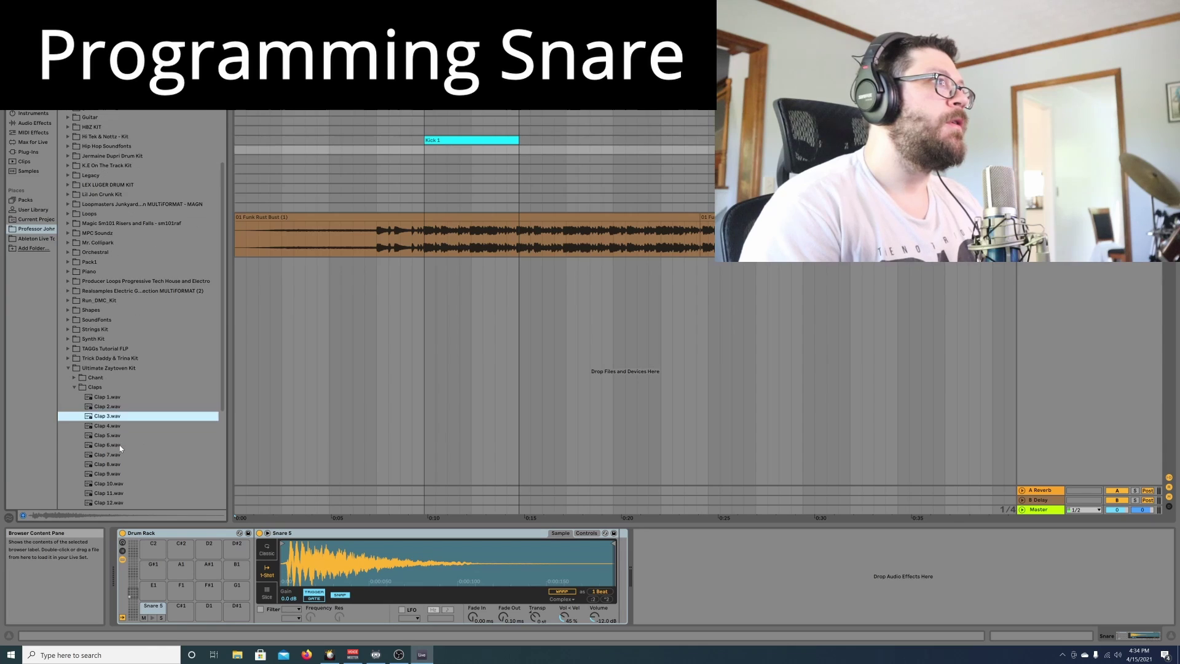
click(116, 444)
click(114, 426)
click(113, 443)
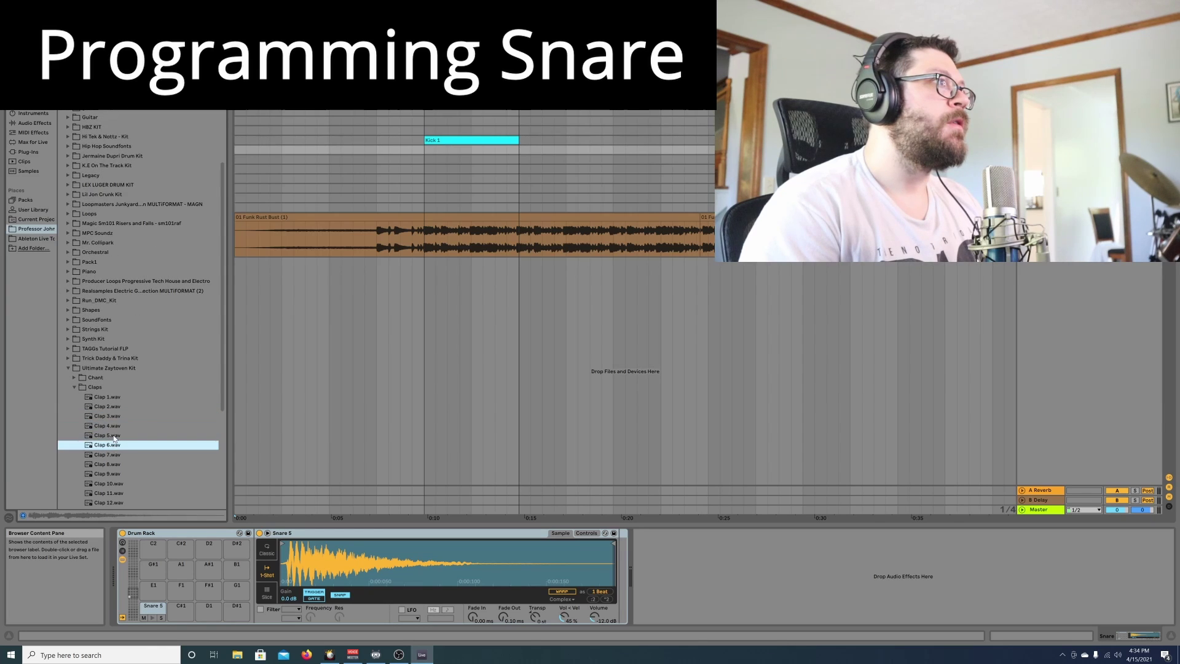
click(114, 435)
click(115, 406)
click(116, 397)
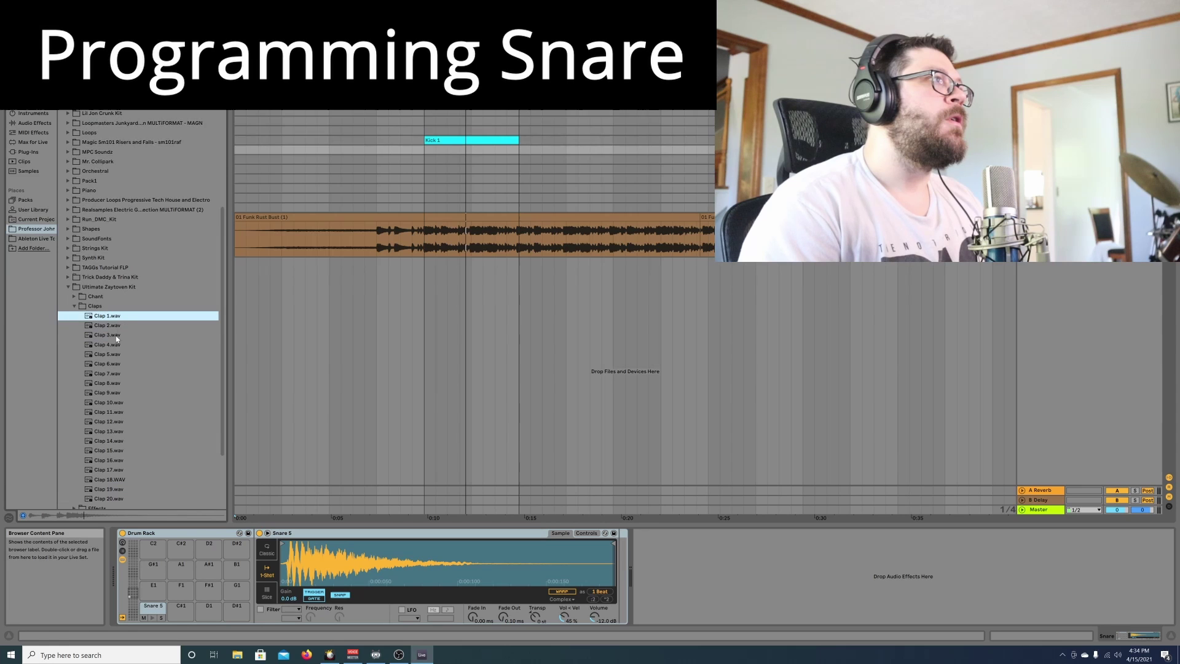
- Audition Clap 4 through Clap 8 and load Clap 8.wav onto the C#1 pad of the Drum Rack
click(115, 346)
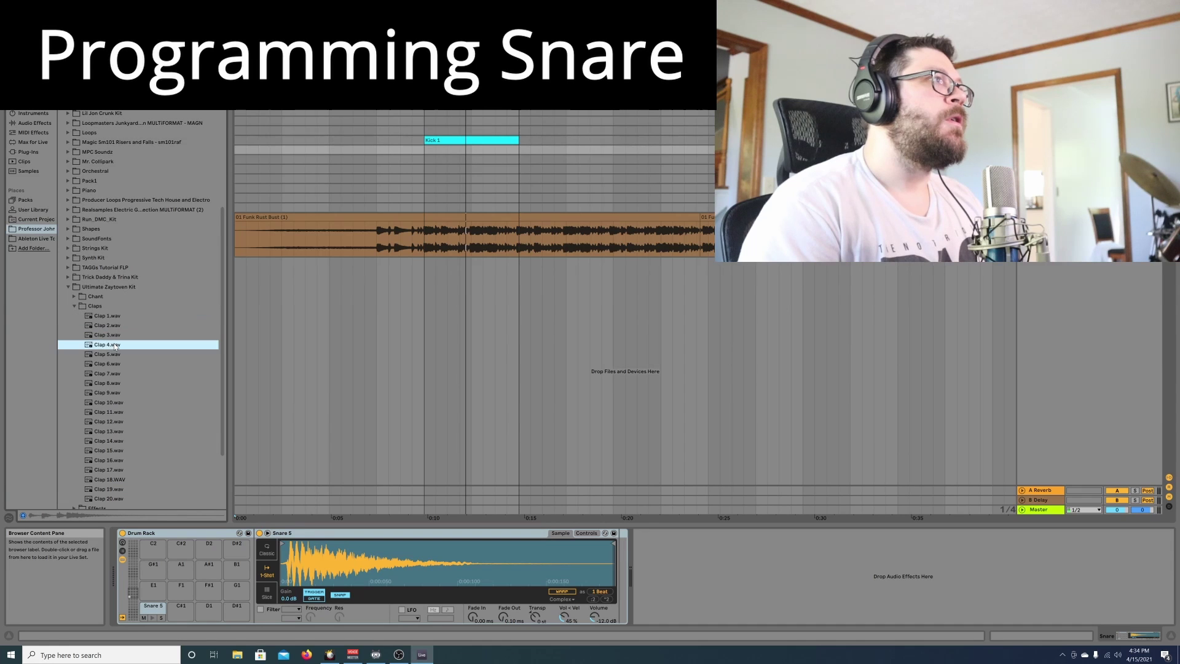
click(112, 354)
click(112, 363)
click(113, 373)
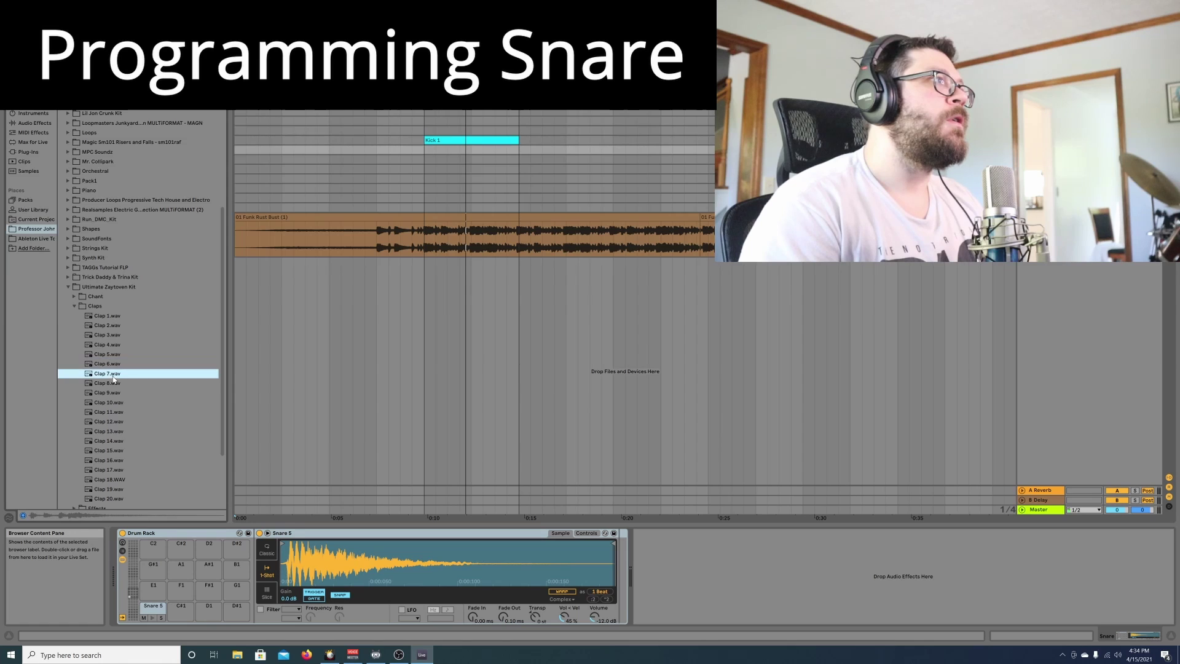
click(113, 382)
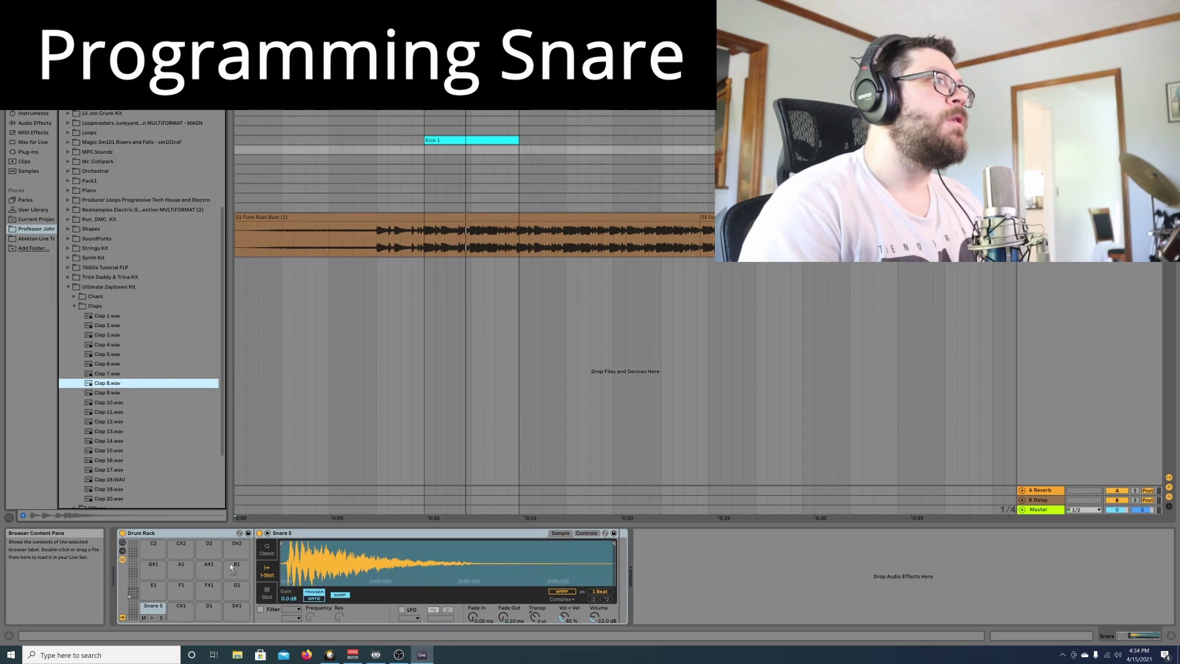
drag(173, 616, 173, 617)
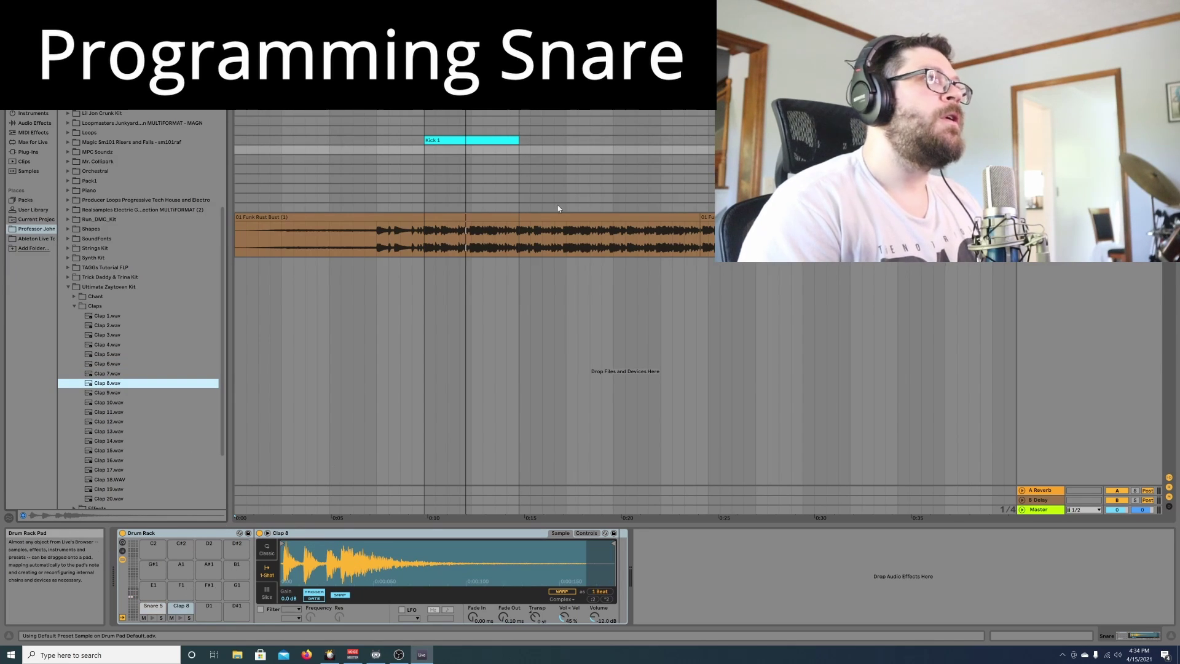
- Play the arrangement from the start of the Kick 1 clip and stop playback
click(423, 152)
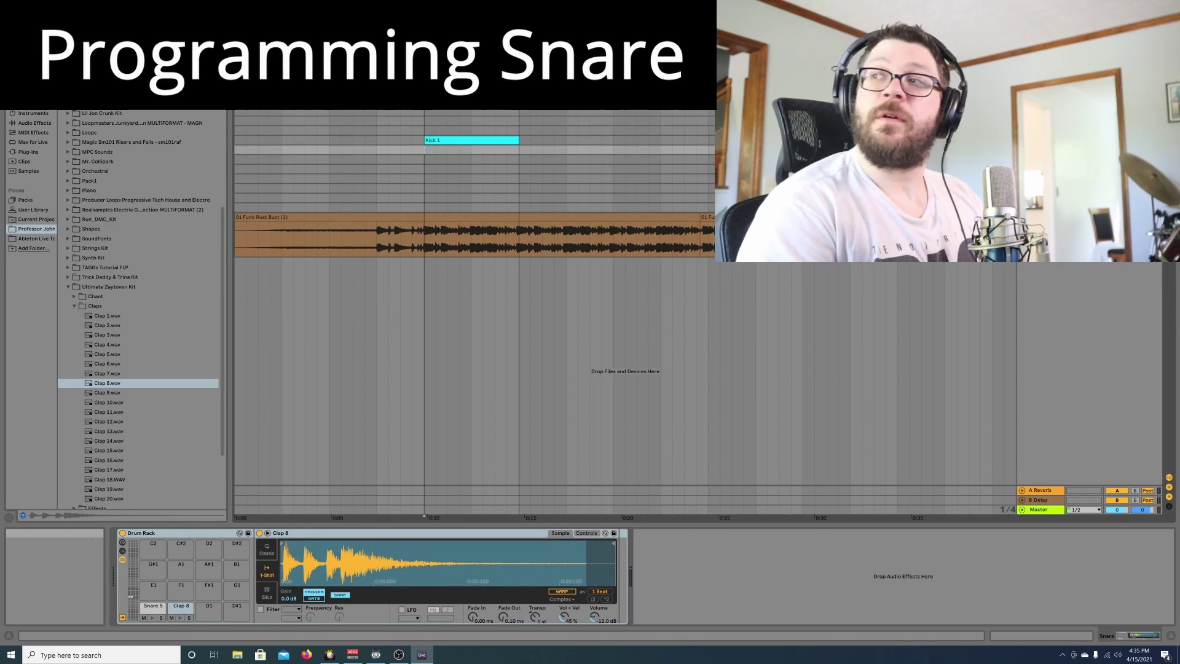
key(space)
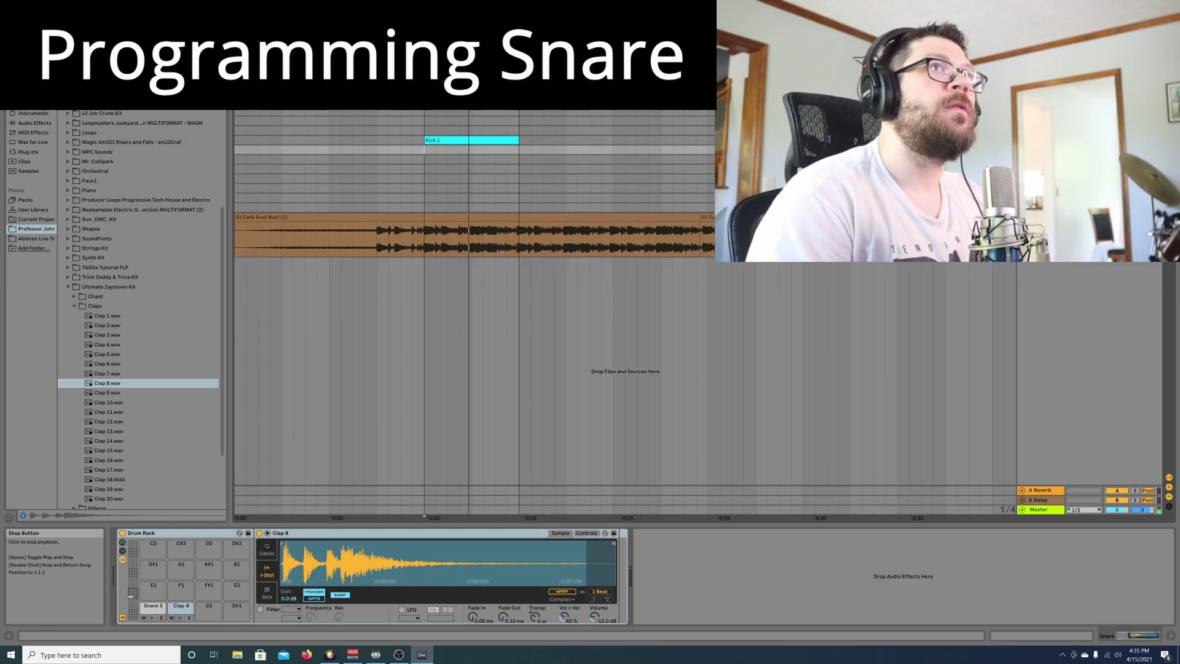
key(space)
key(Home)
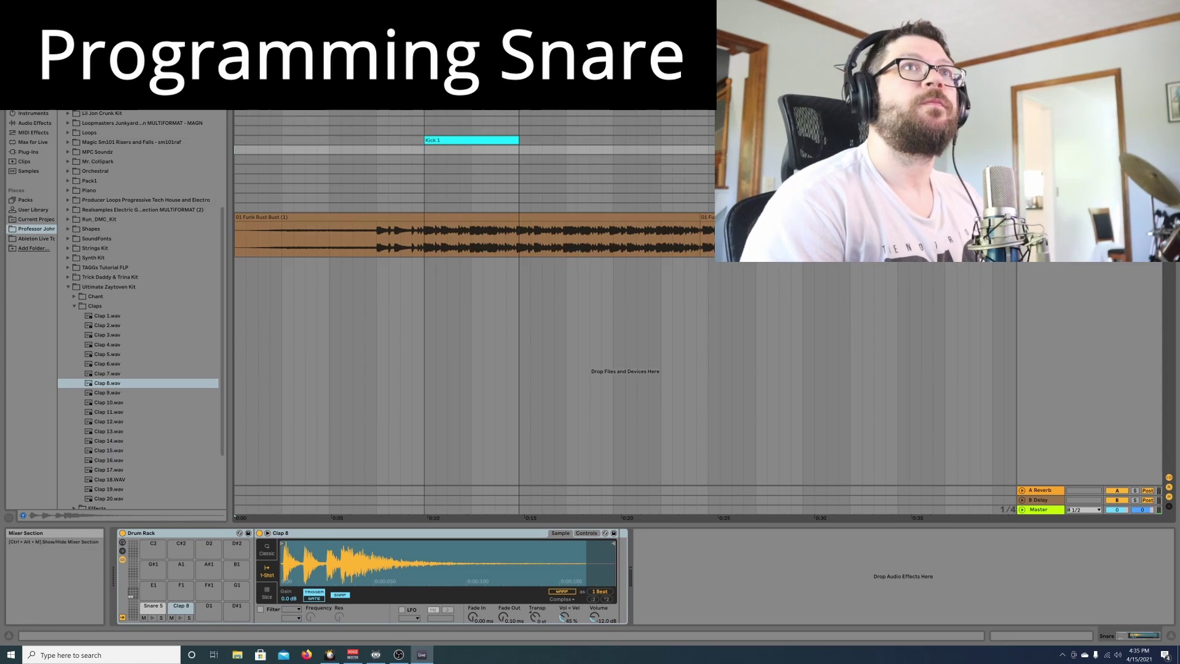
- Record an empty two-bar MIDI clip on the Snare track directly beneath the Kick 1 clip
click(425, 153)
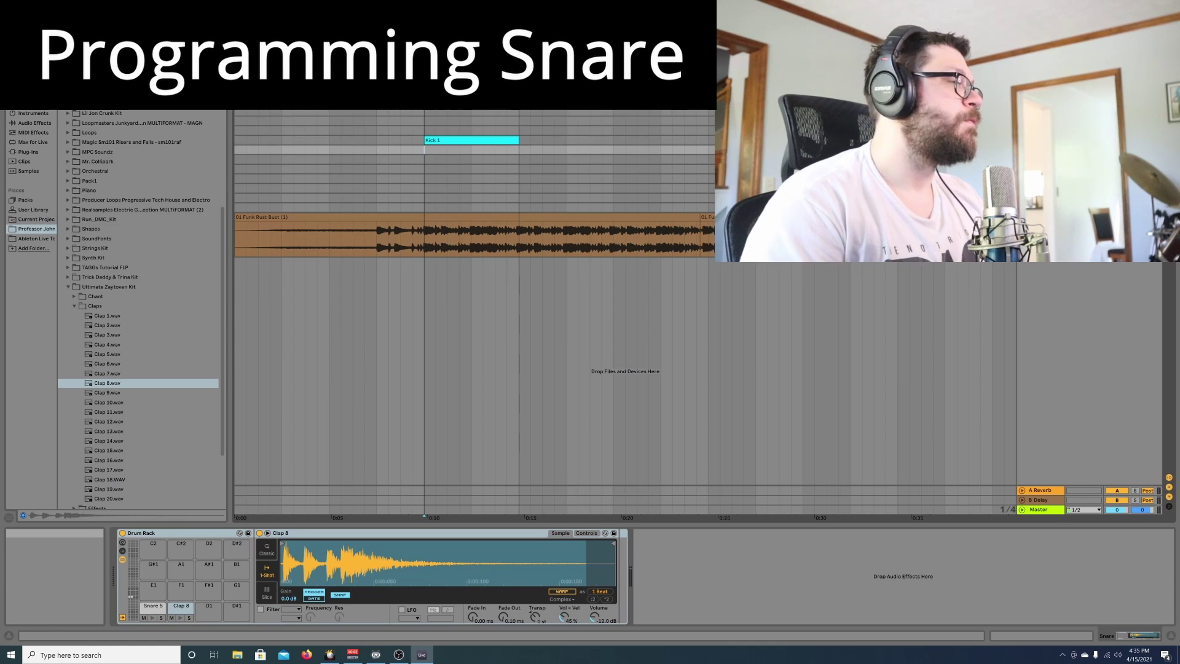
key(F9)
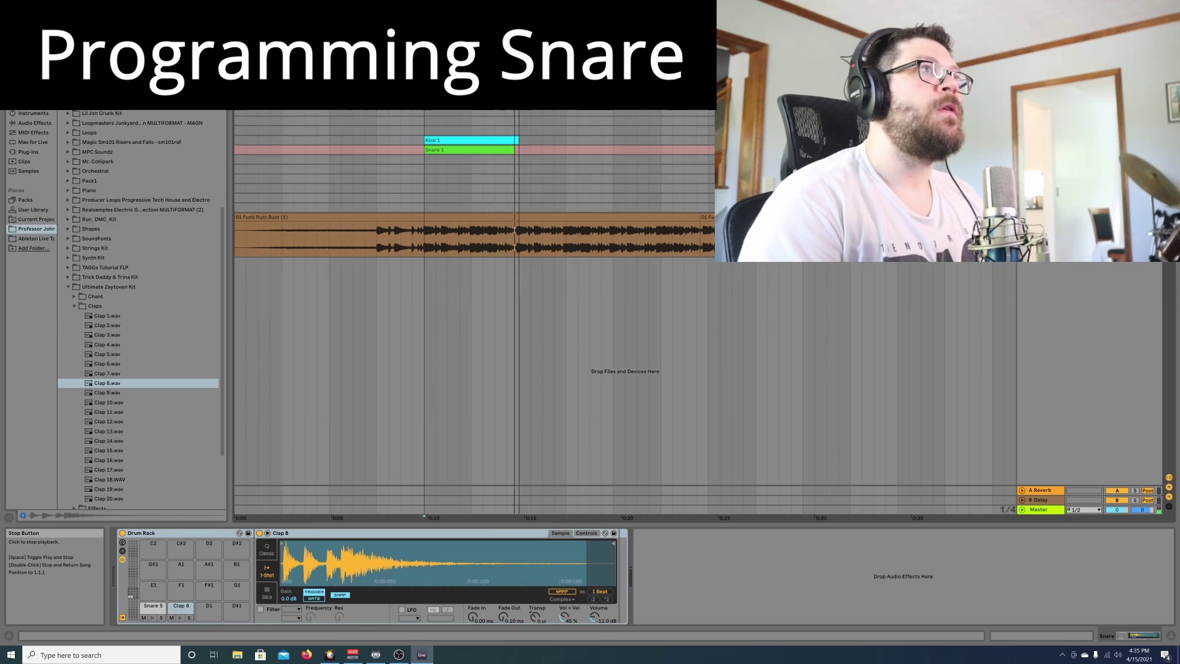
key(space)
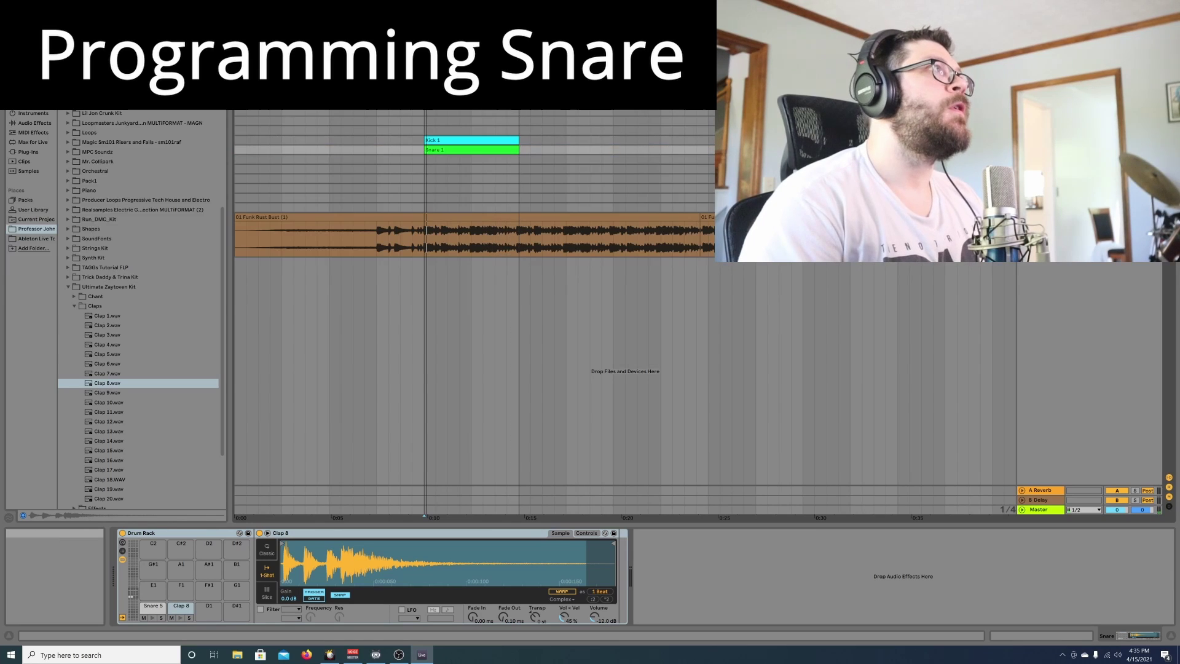
click(21, 15)
click(28, 25)
click(476, 181)
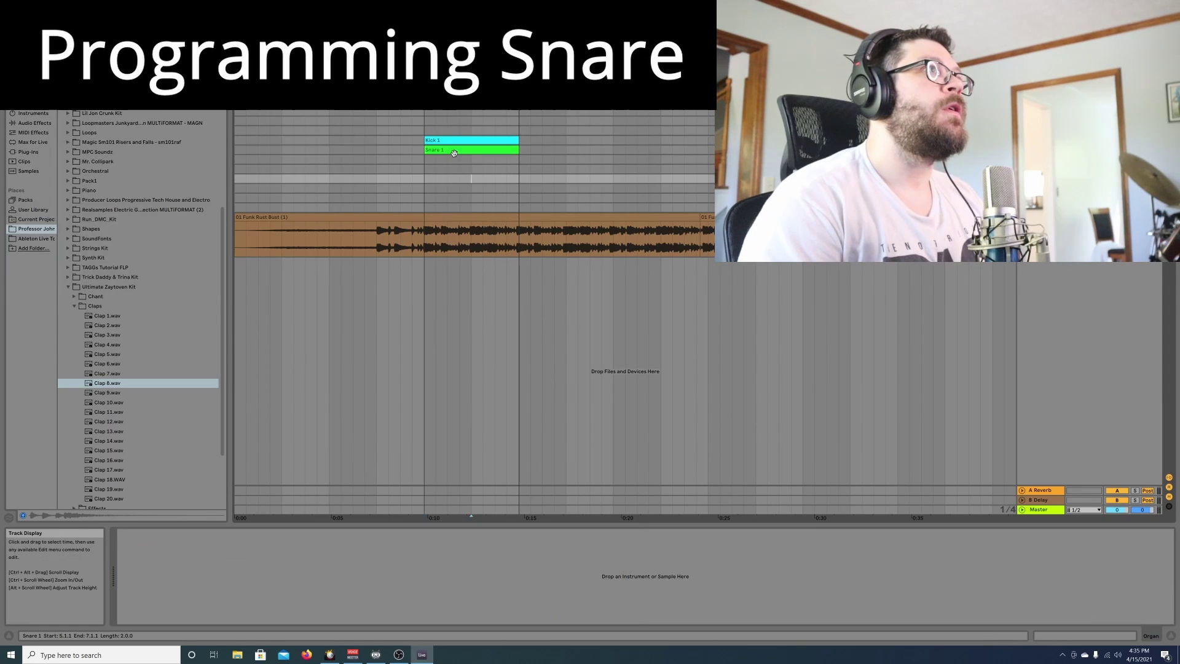
- Open the Snare 1 clip's note editor and place paired Clap 8 and Snare 5 notes at 1.2, 1.3, 2.2 and 2.4
click(453, 150)
click(1013, 634)
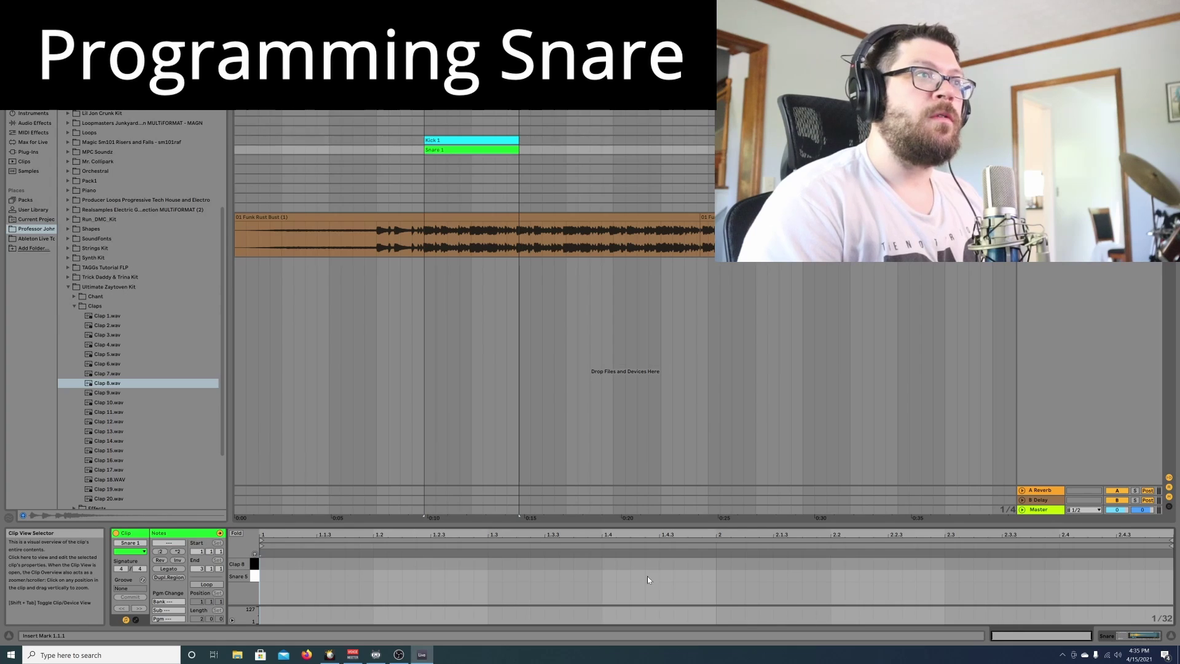
click(493, 564)
click(497, 575)
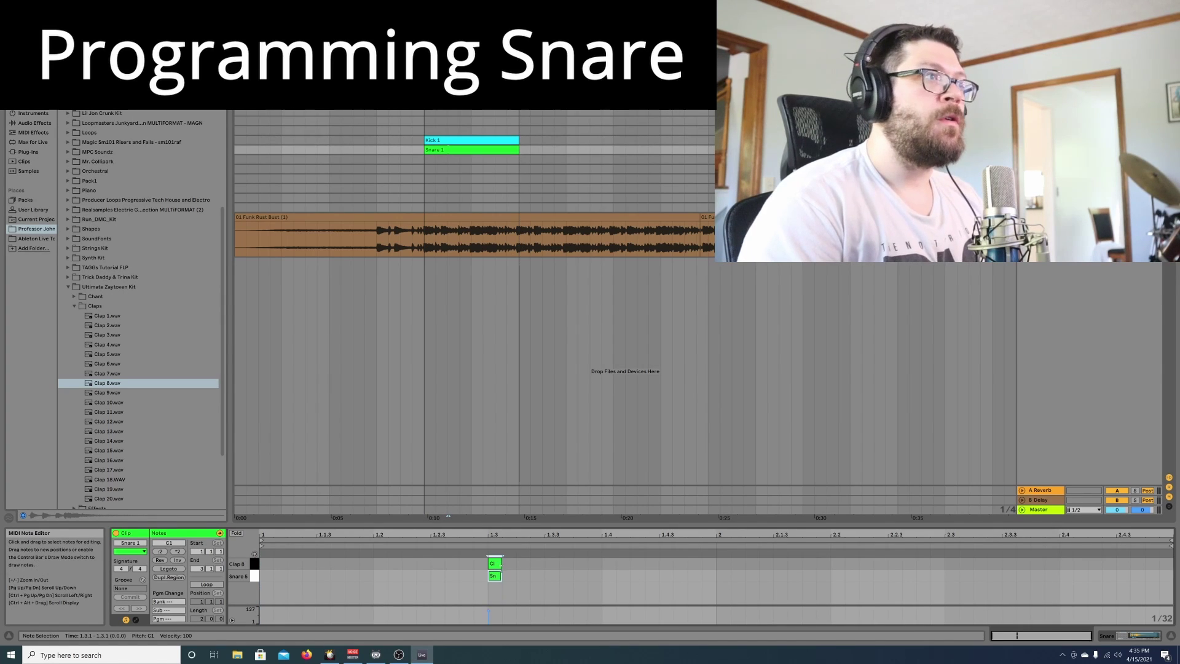
click(492, 576)
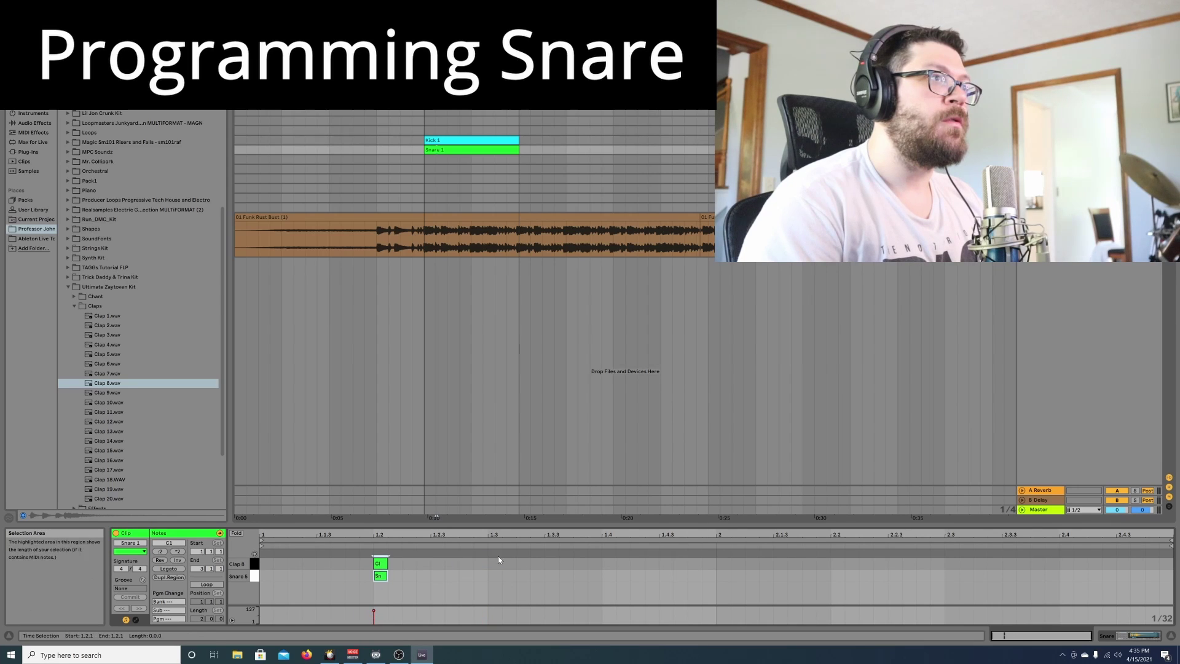
click(492, 570)
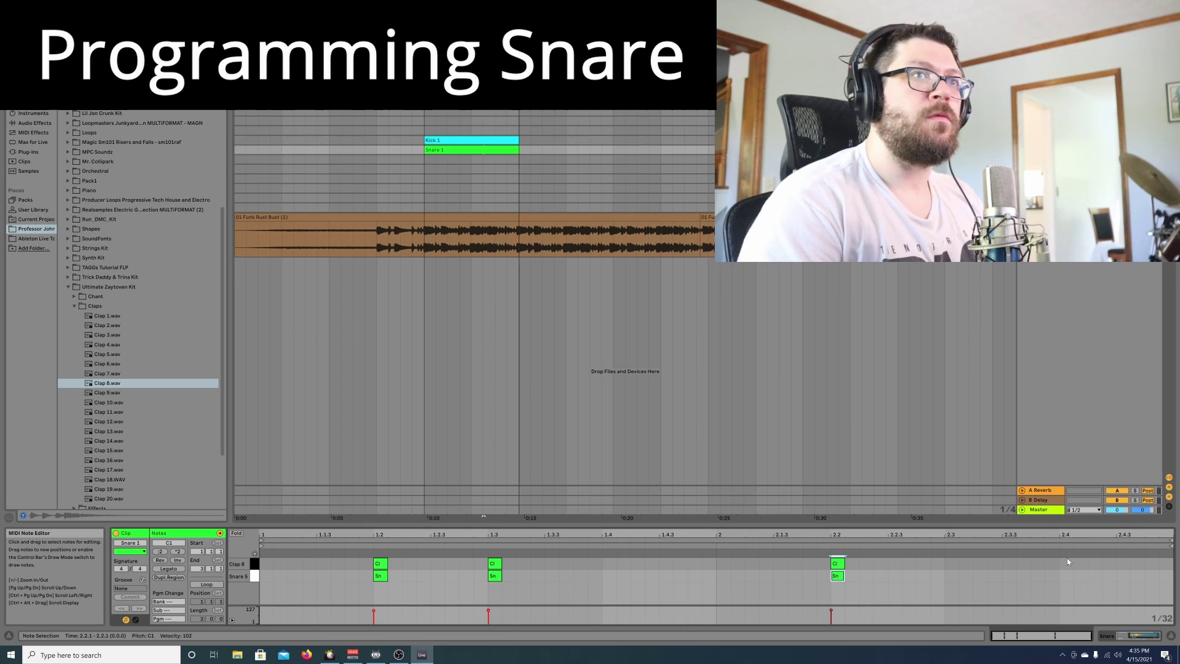
double_click(1065, 577)
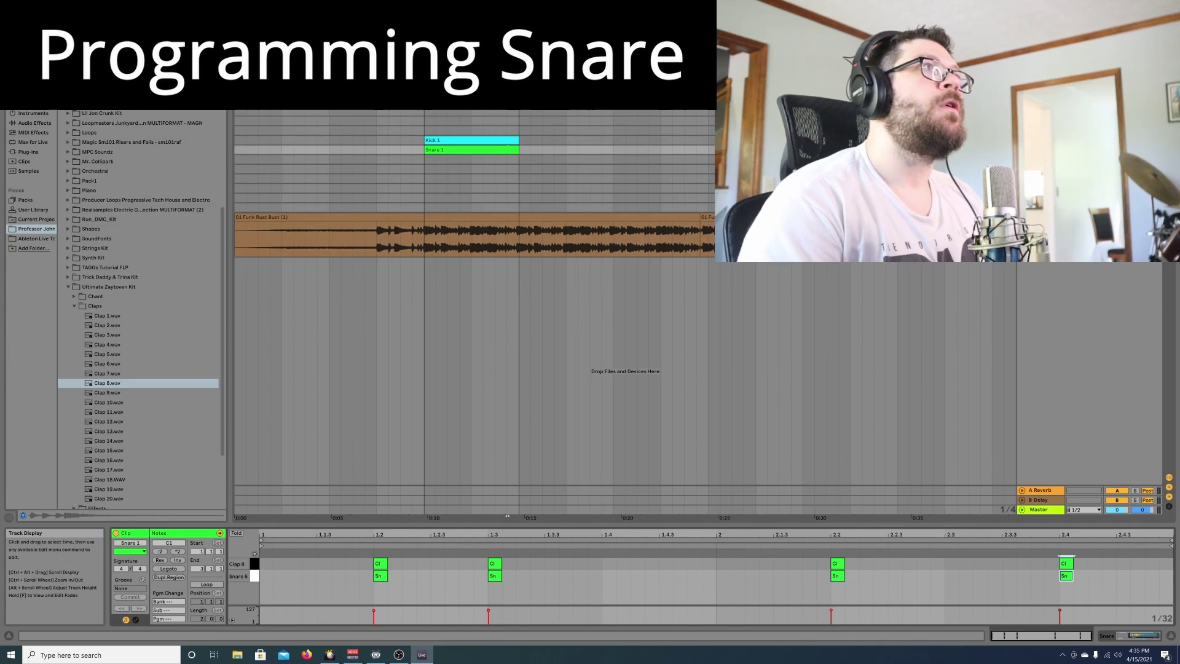
- Play back the snare pattern and move the second clap-and-snare note pair to beat 1.4
key(space)
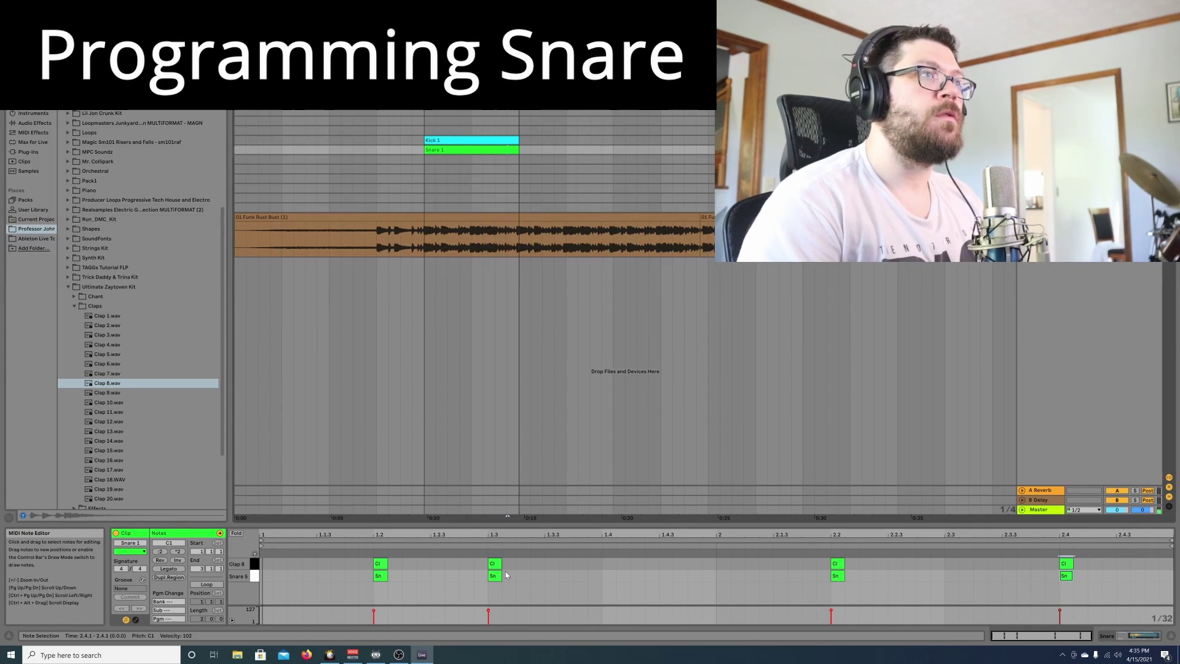
drag(476, 598, 610, 568)
click(431, 502)
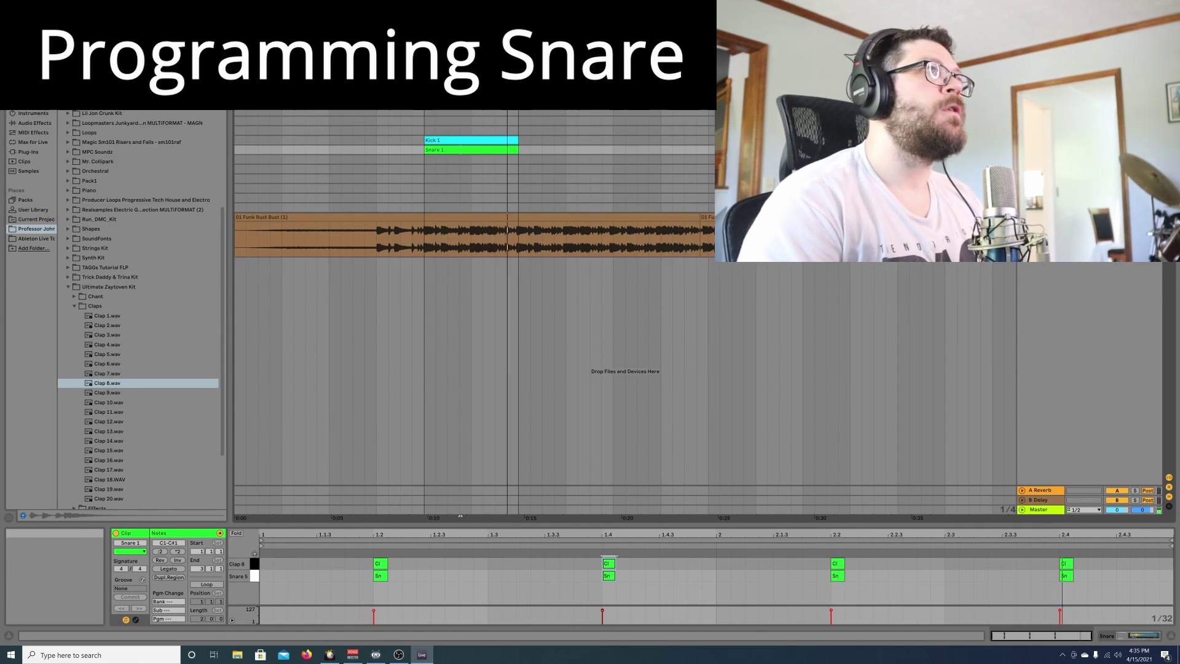
- Stop playback, return to the start of the song and set the project tempo to 98 BPM
drag(264, 47, 265, 15)
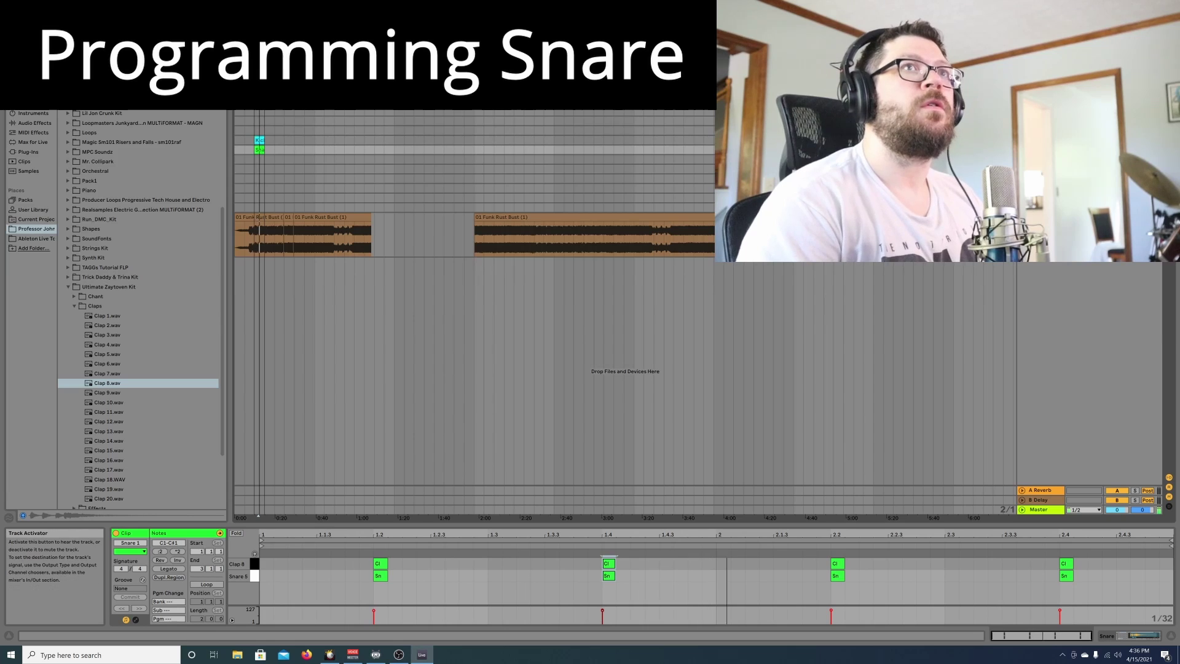
click(588, 146)
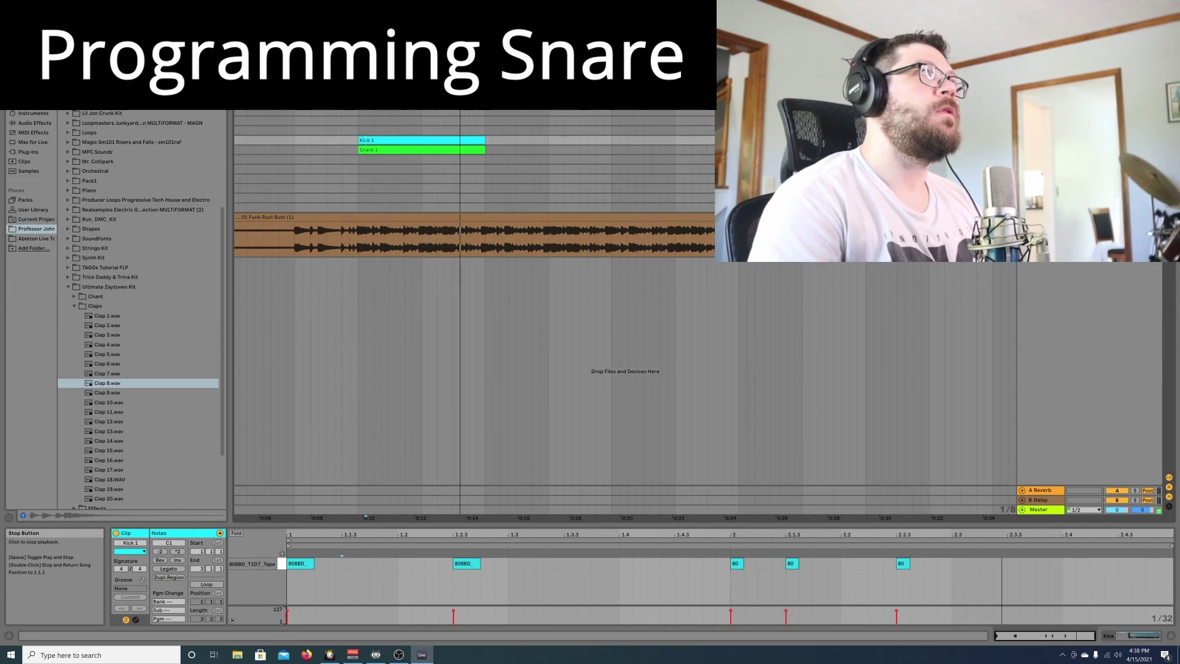
double_click(547, 33)
double_click(52, 33)
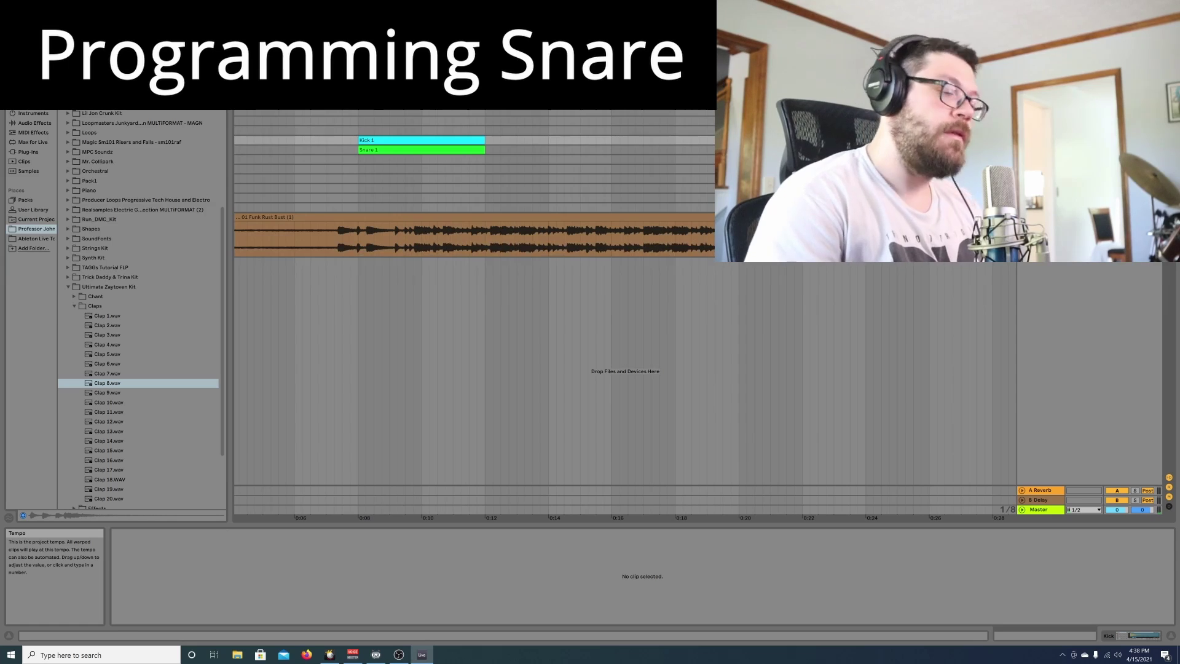
text(98)
key(Return)
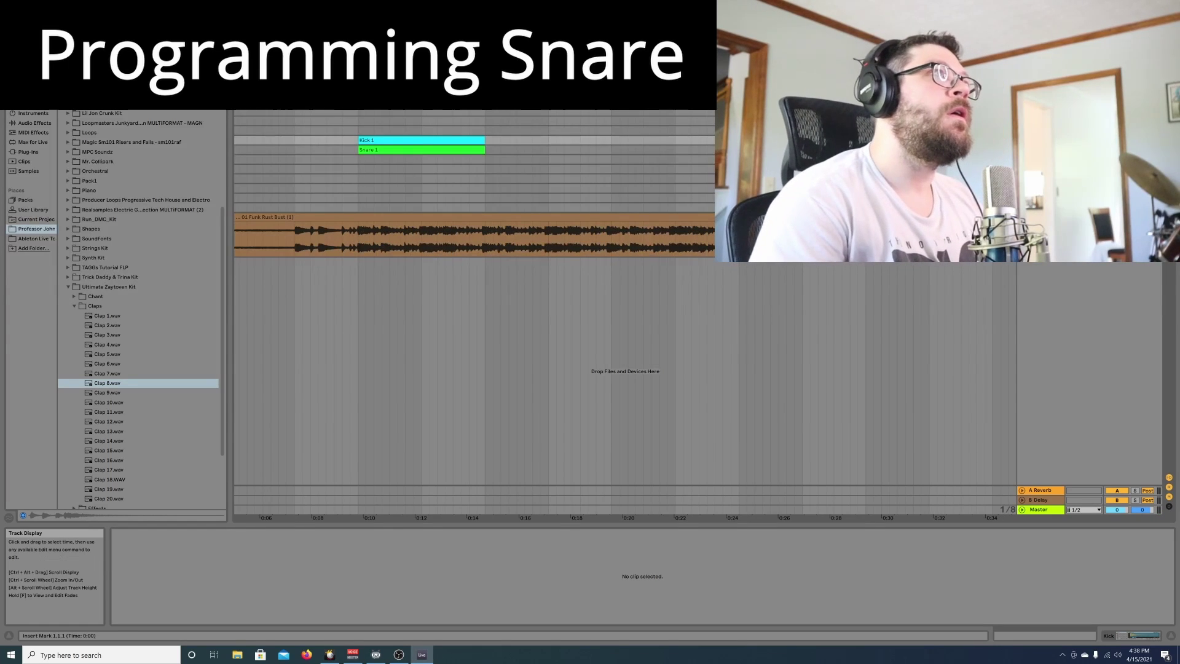
- Play back the repeated kick and snare clips against the Funk Rust Bust reference track
click(360, 78)
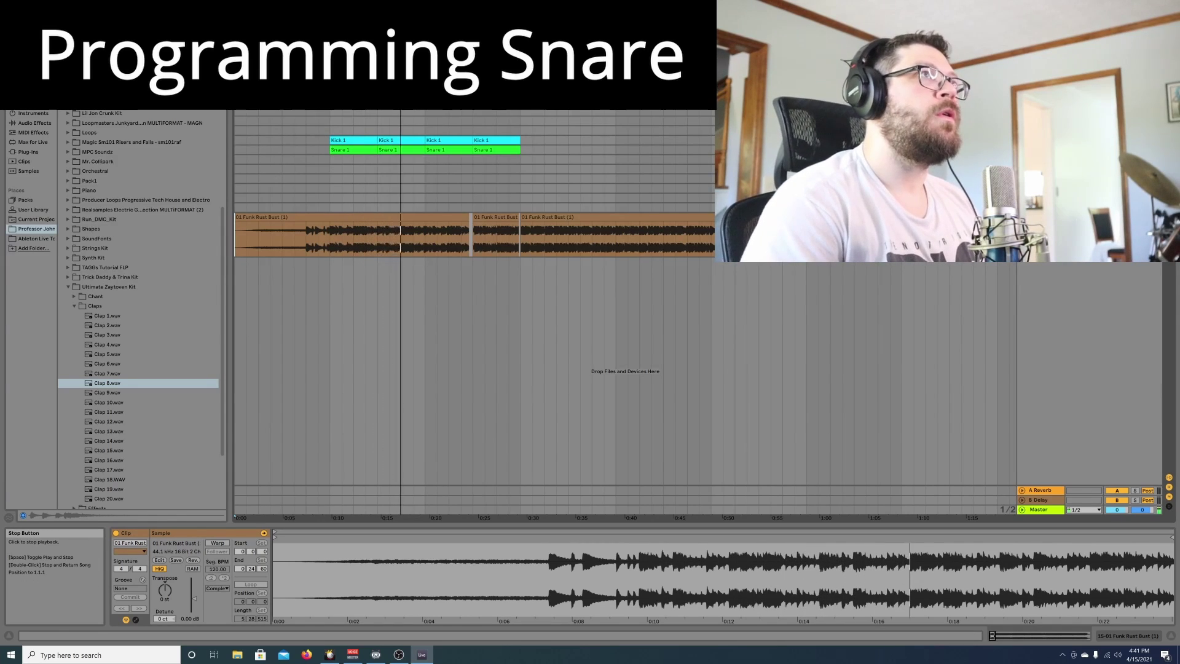
click(312, 72)
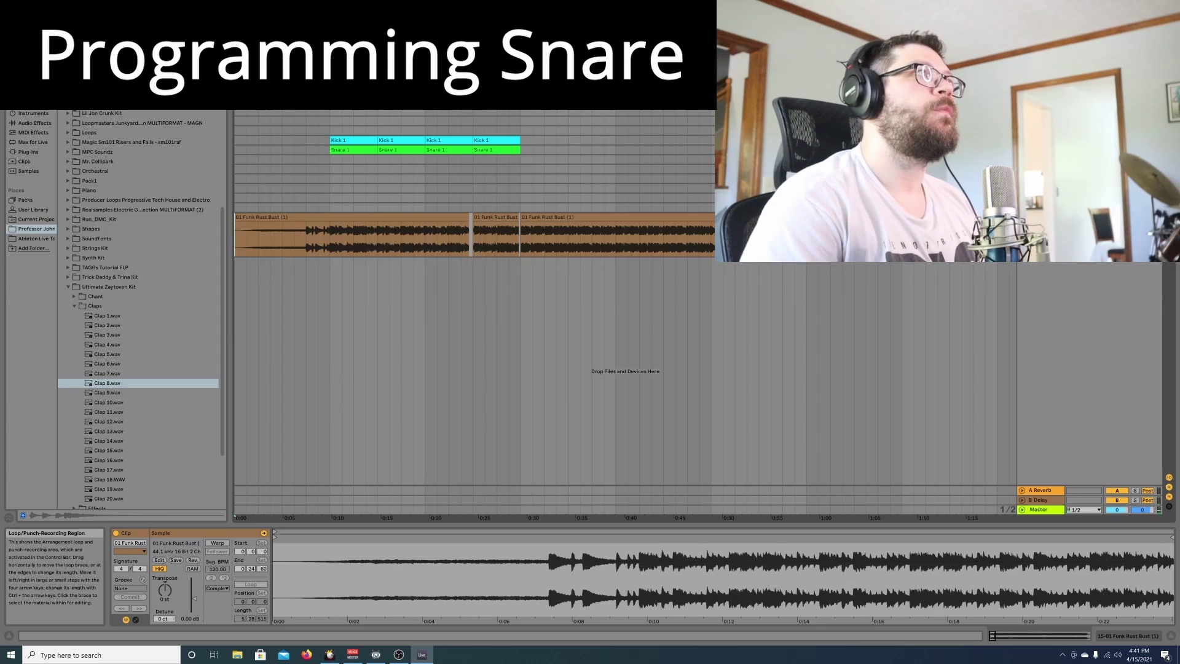
click(353, 68)
key(space)
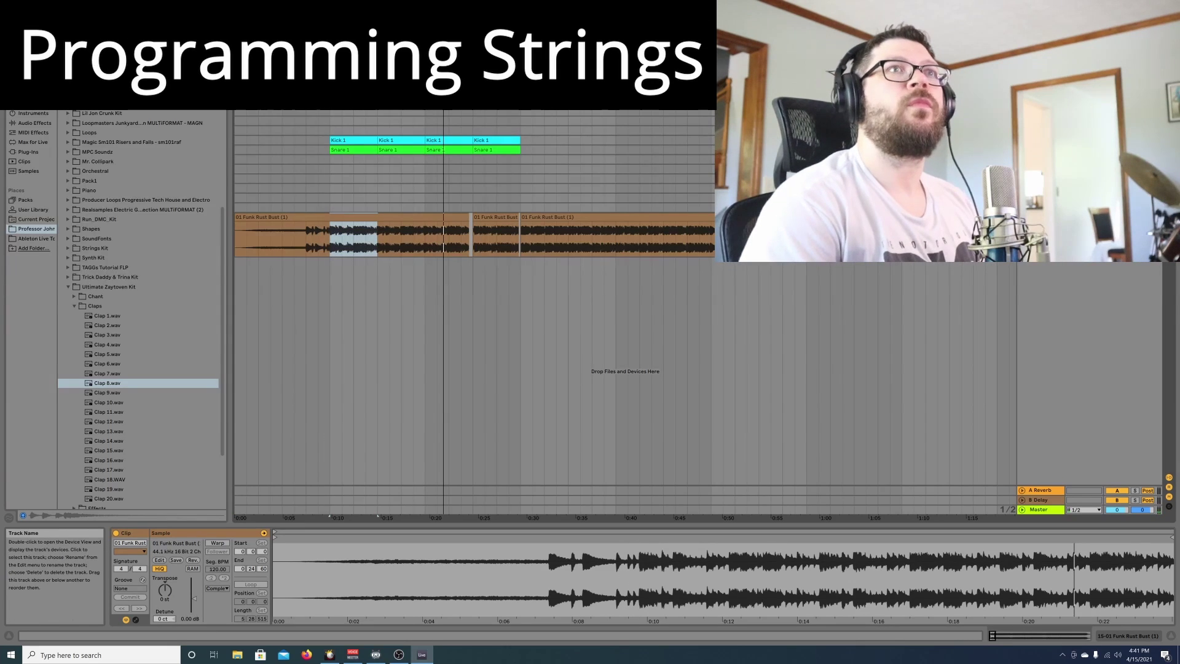
- Select the Strings track, show its device chain and load the Kontakt plug-in onto it
click(1039, 198)
click(1149, 636)
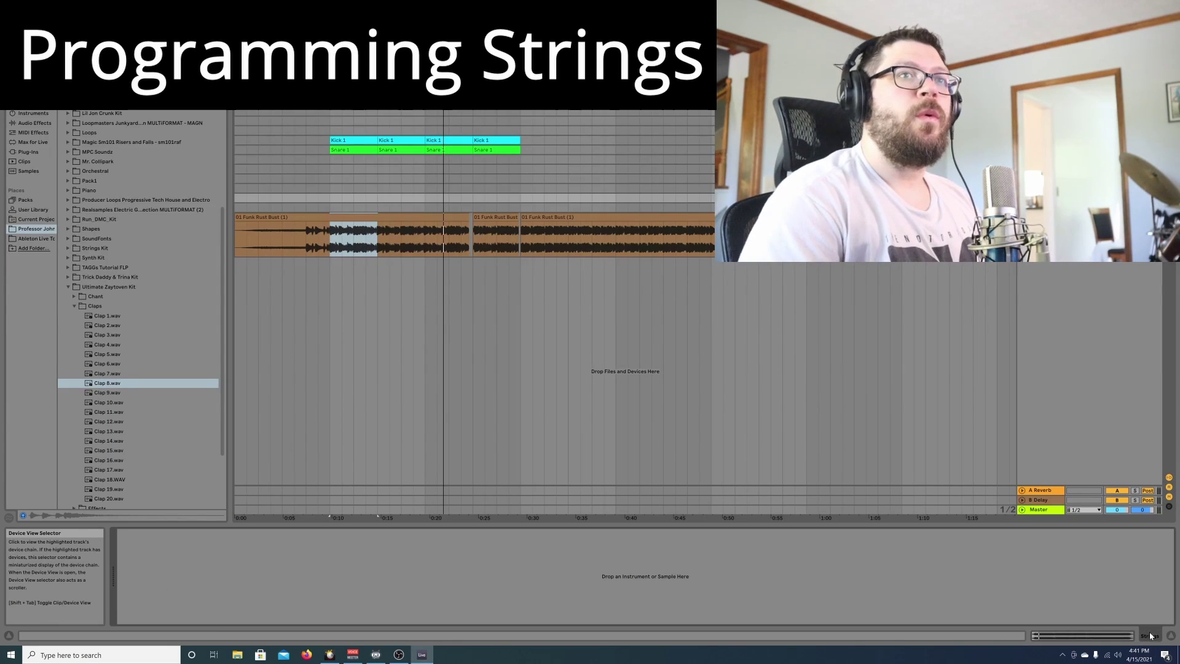
click(28, 151)
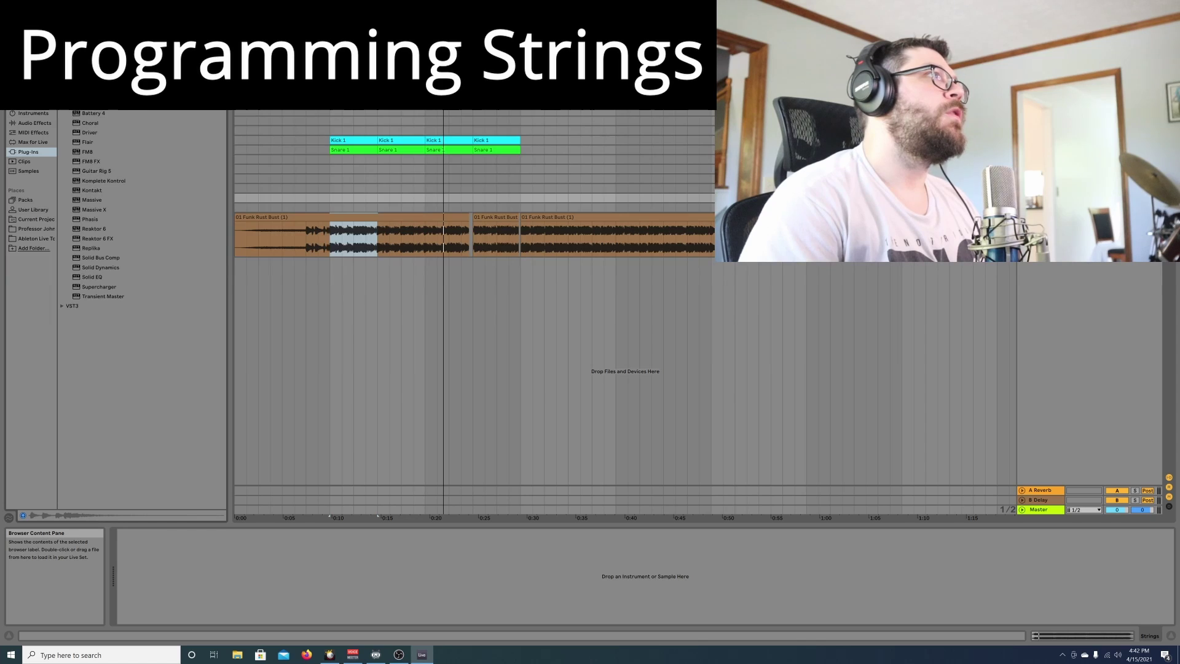
click(102, 191)
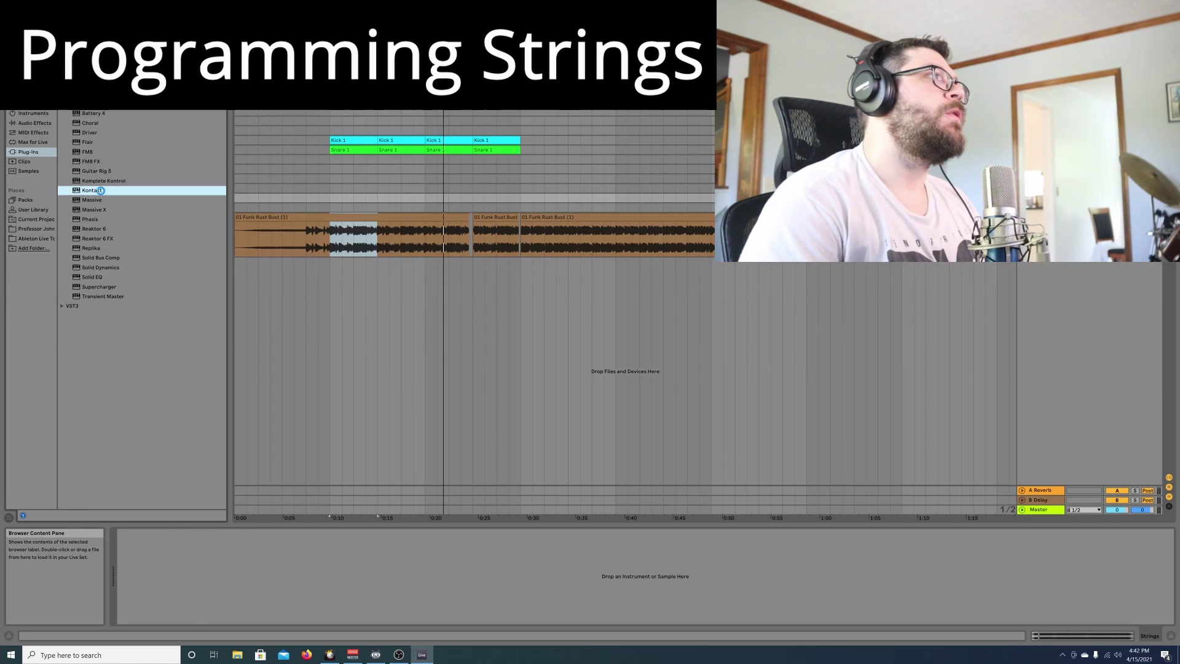
- Find the Session Strings 2 library in Kontakt and load its Session Strings 2 instrument
scroll(130, 224, down, 4)
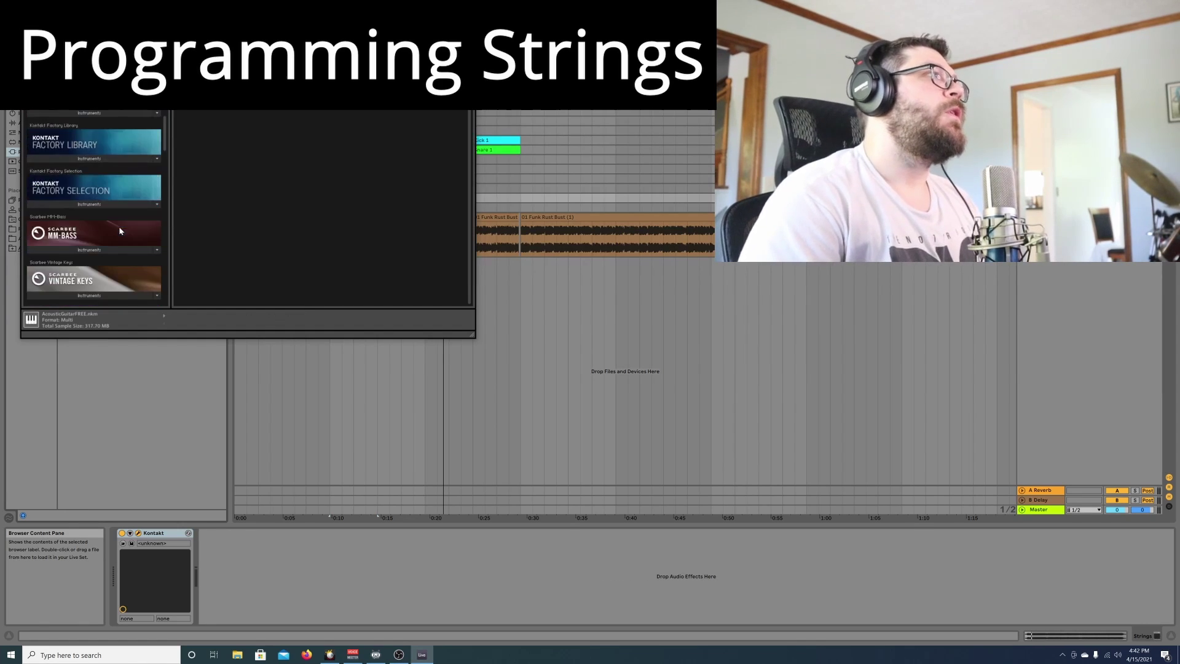
scroll(119, 228, down, 12)
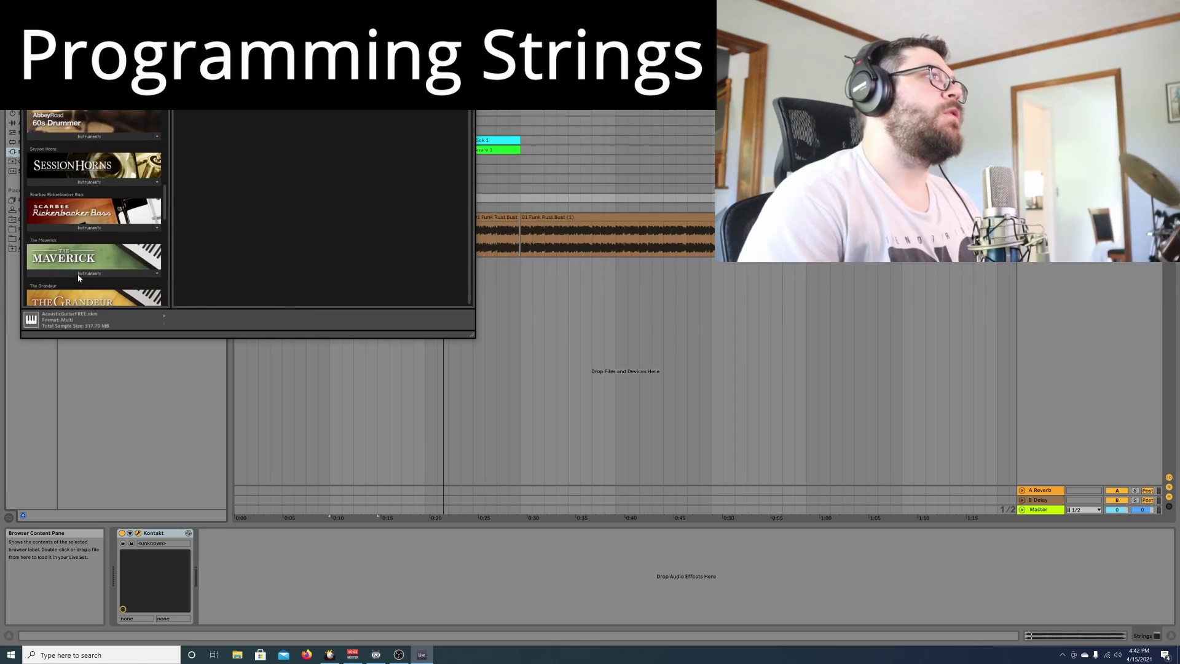
scroll(80, 262, down, 10)
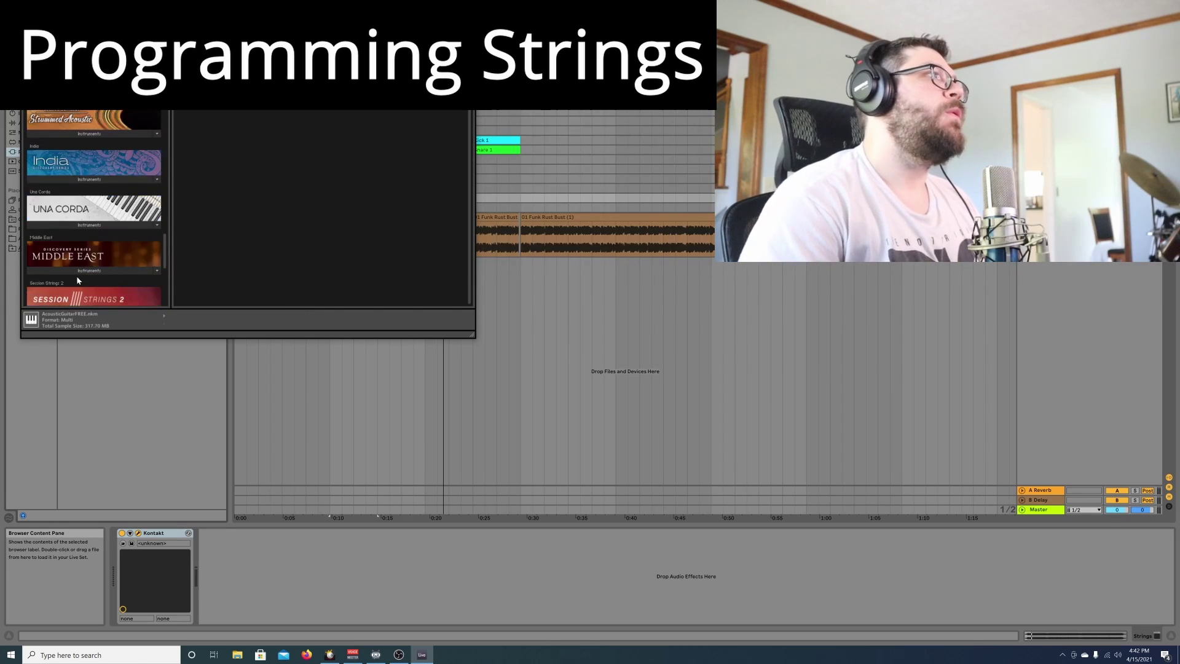
scroll(80, 280, down, 1)
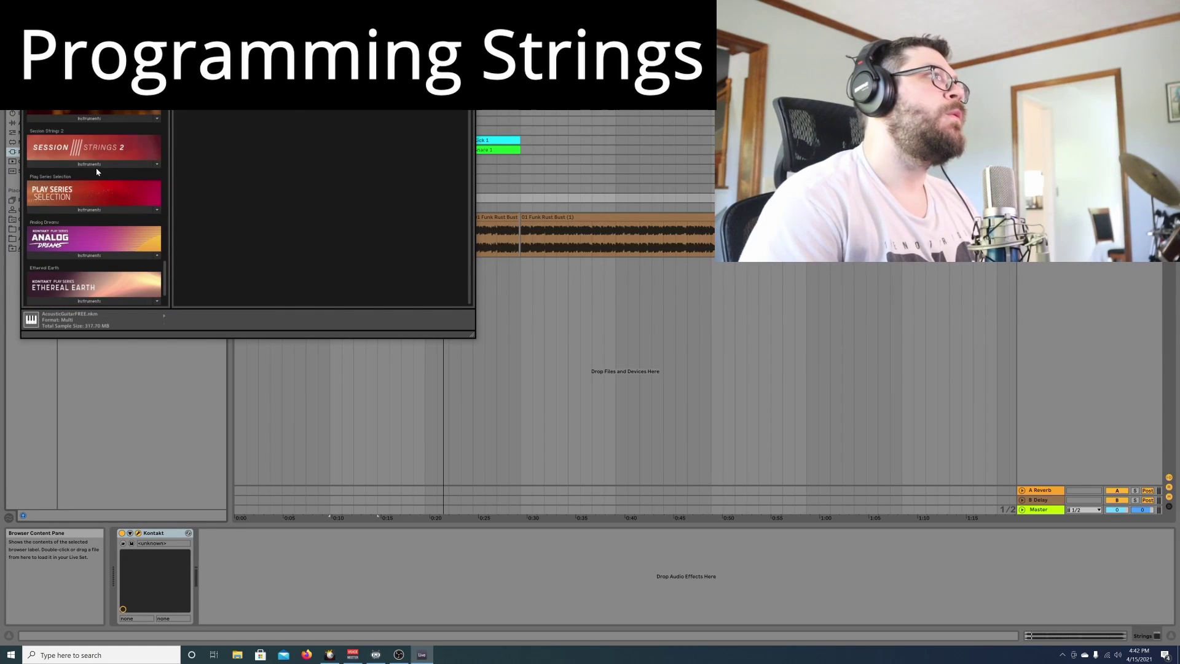
click(93, 164)
double_click(93, 175)
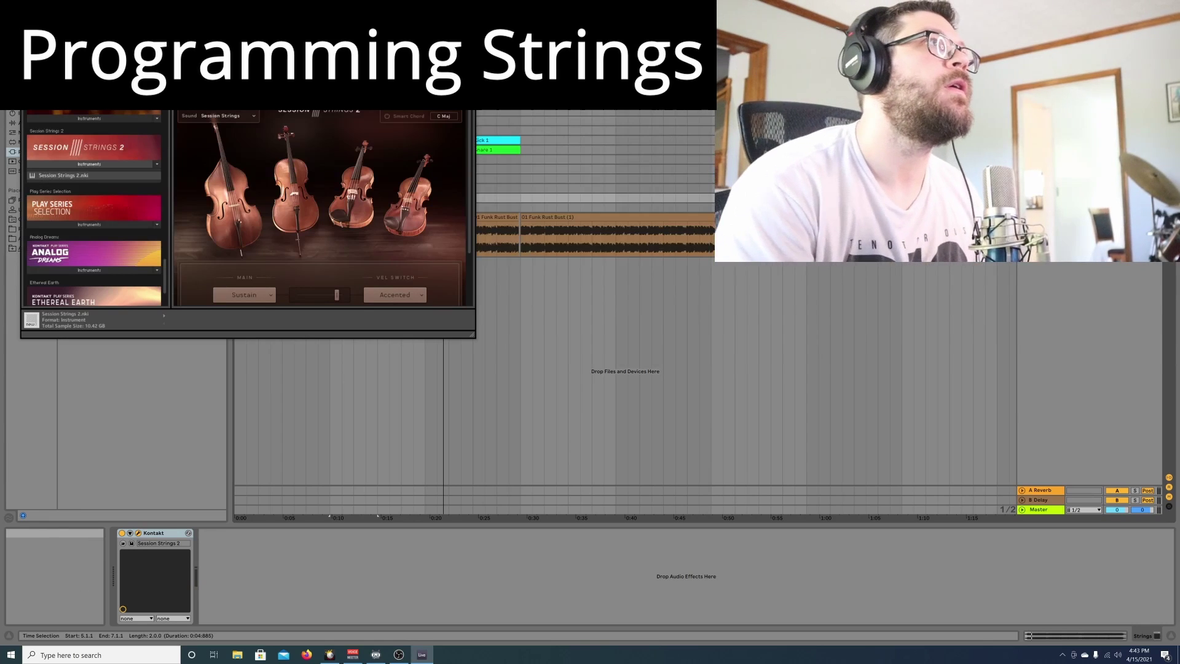
- Try to record a strings take from bar 5, and undo the recording
key(space)
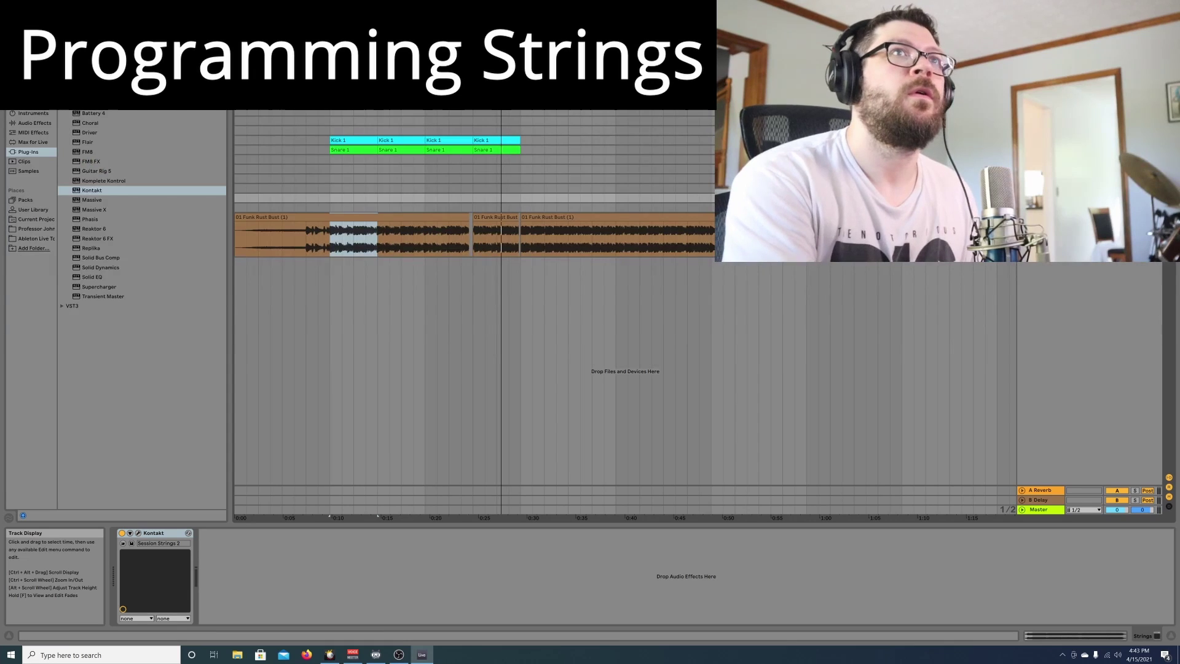
click(331, 160)
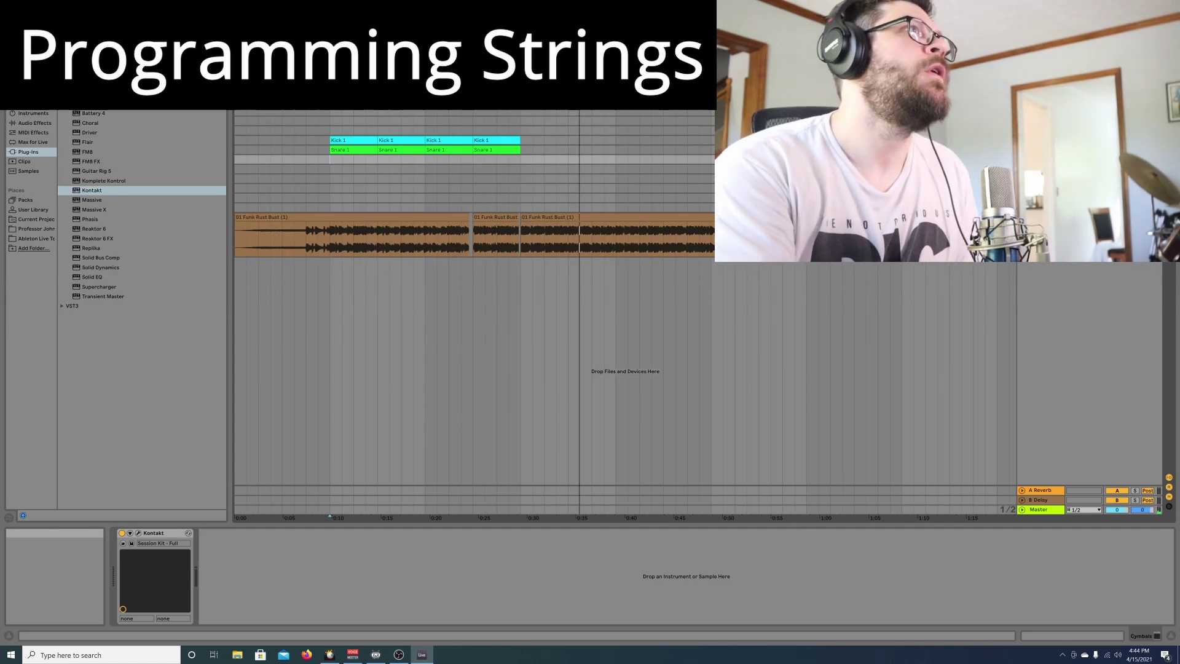
double_click(526, 31)
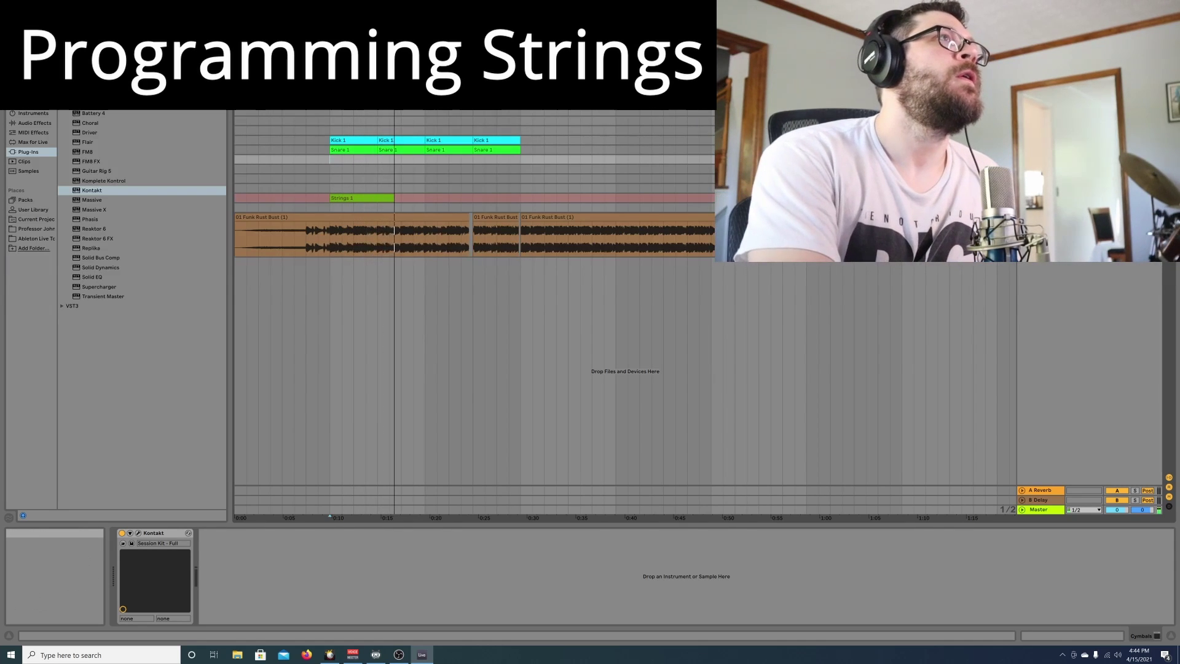
key(space)
click(25, 19)
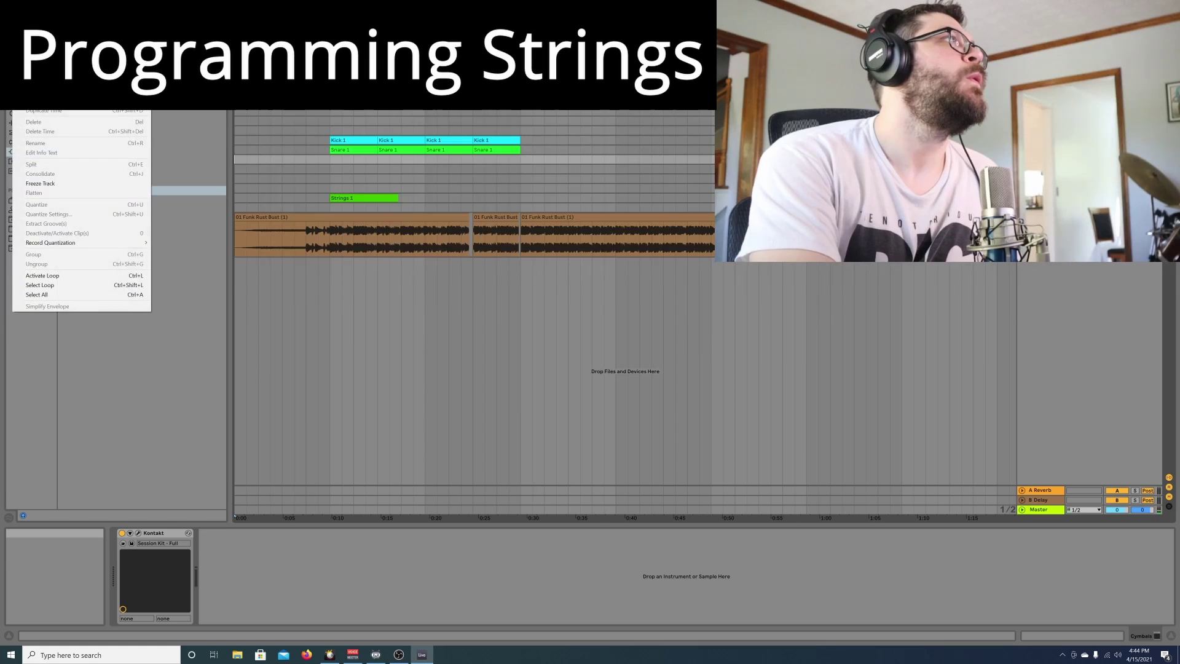
click(39, 32)
- Record a new strings take from bar 5 on the Strings track and show the clip's notes
click(330, 200)
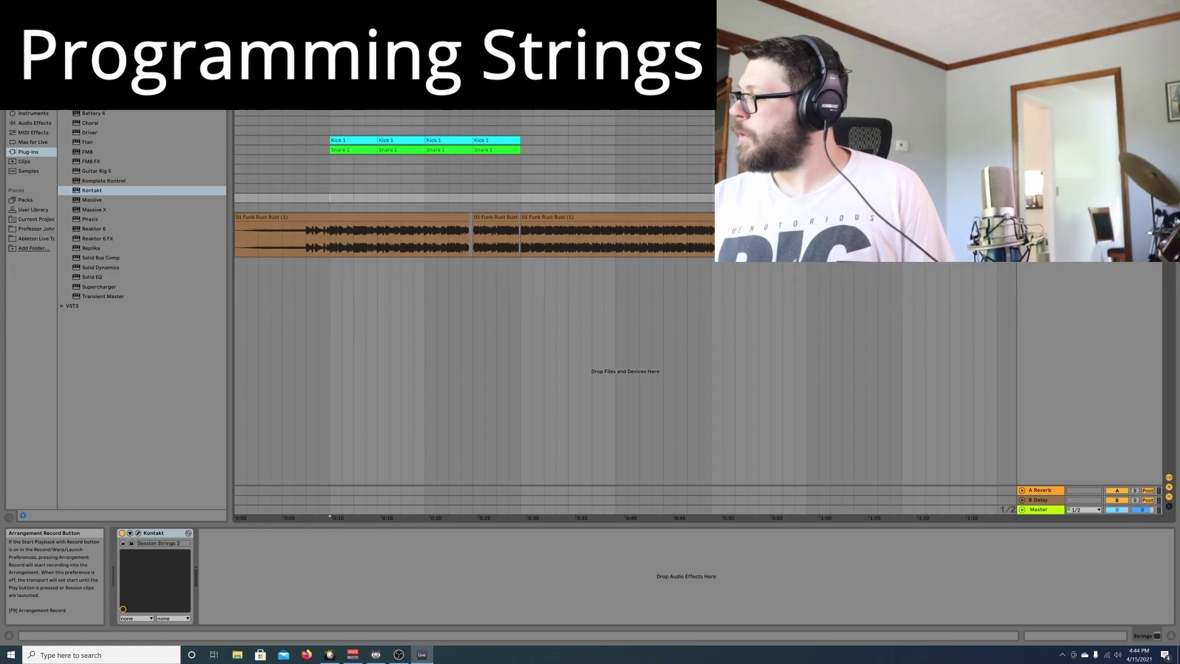
key(F9)
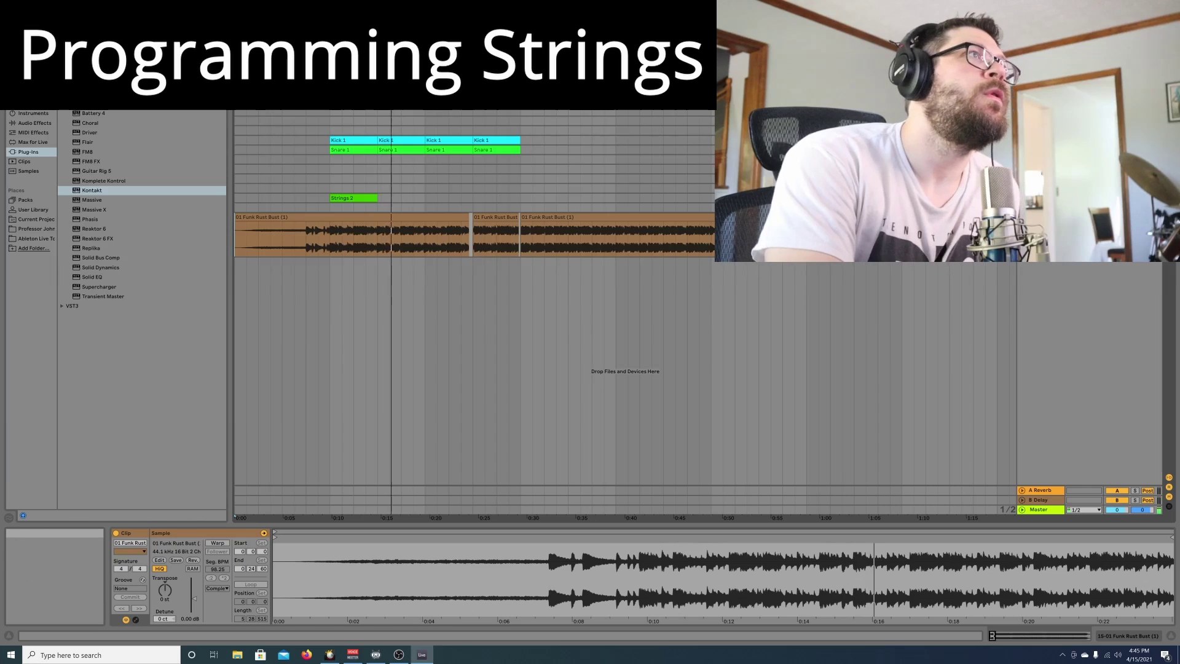
click(344, 198)
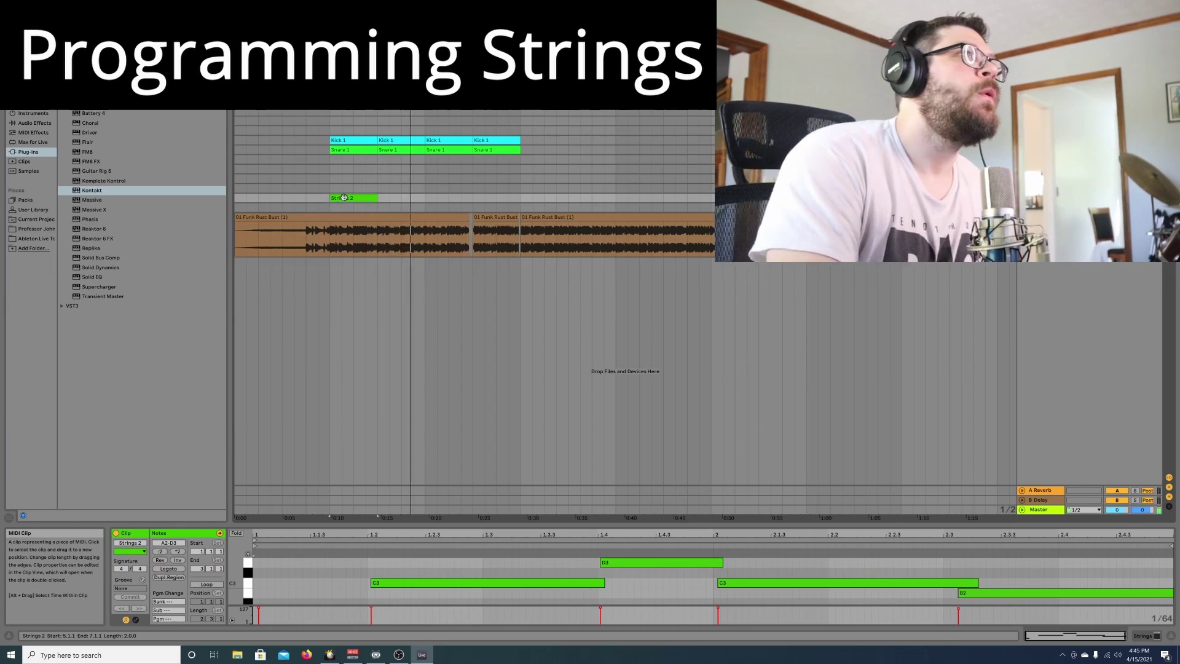
- Duplicate the new strings clip three times and delete the three copies
key(ctrl+d)
key(ctrl+d)
key(ctrl+d)
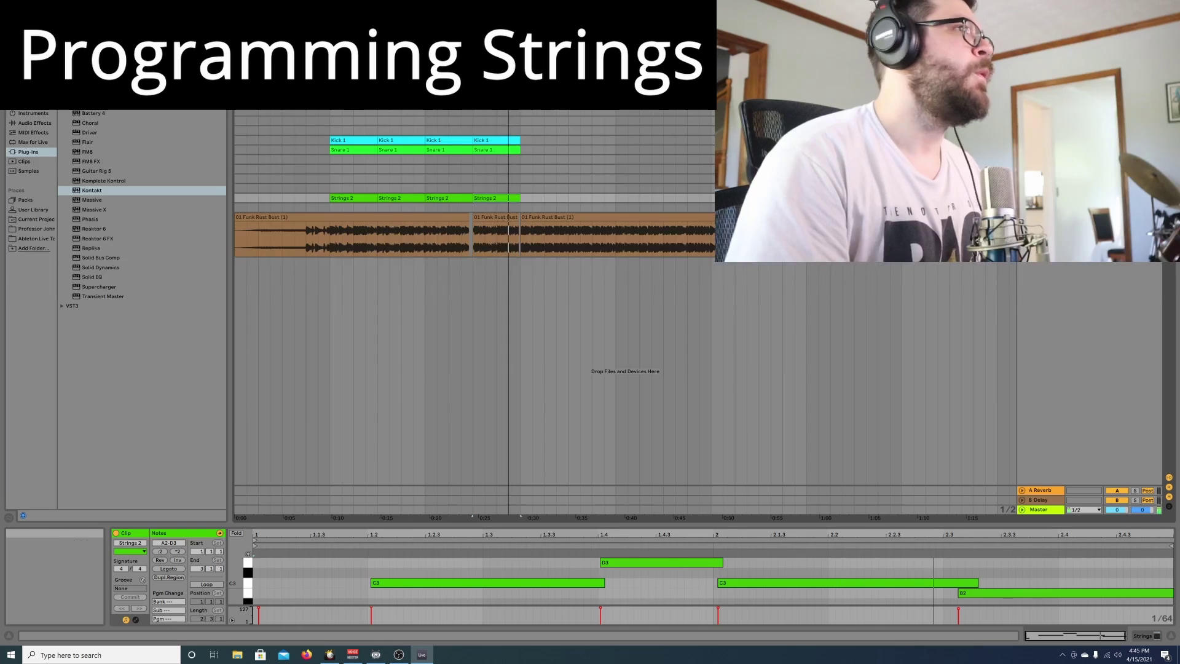
key(Delete)
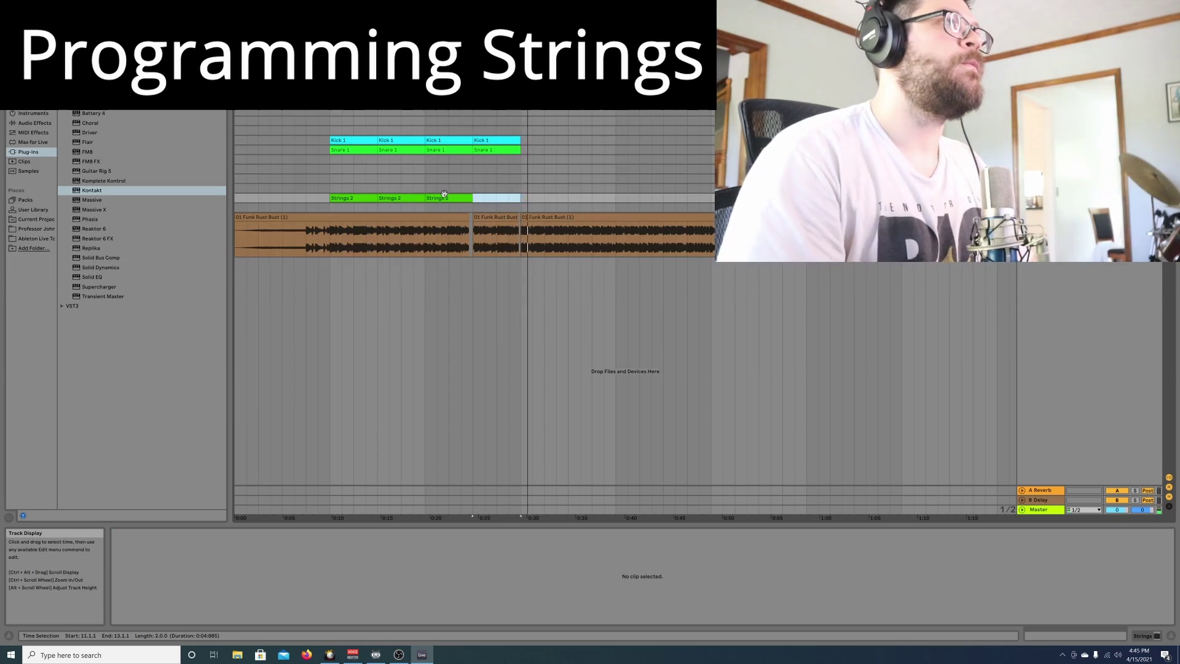
click(437, 198)
key(Delete)
click(394, 199)
key(Delete)
- Quantize the start and end of all notes in the strings clip to 1/8 at 88%
click(335, 202)
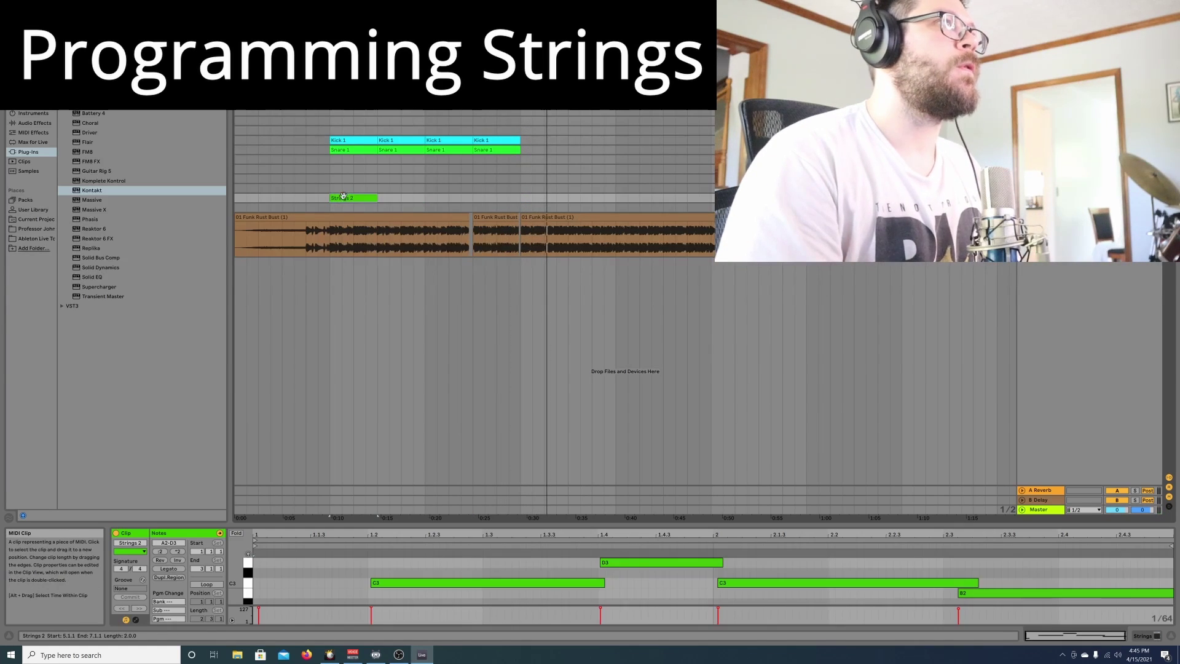
right_click(515, 564)
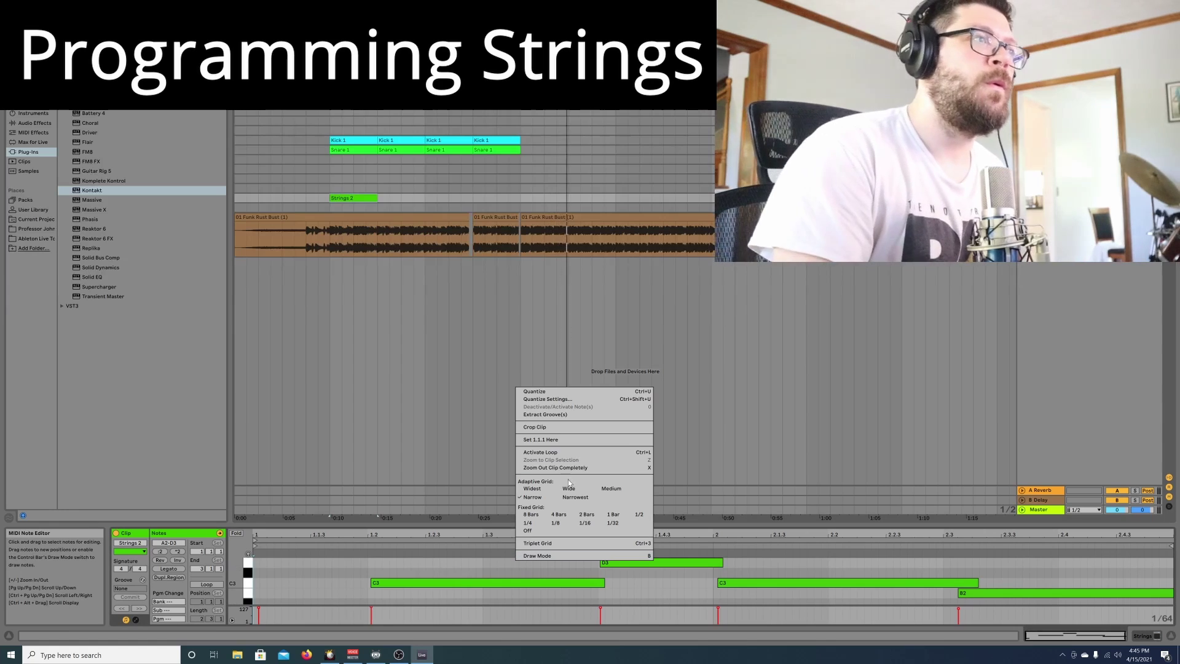
key(Escape)
right_click(465, 574)
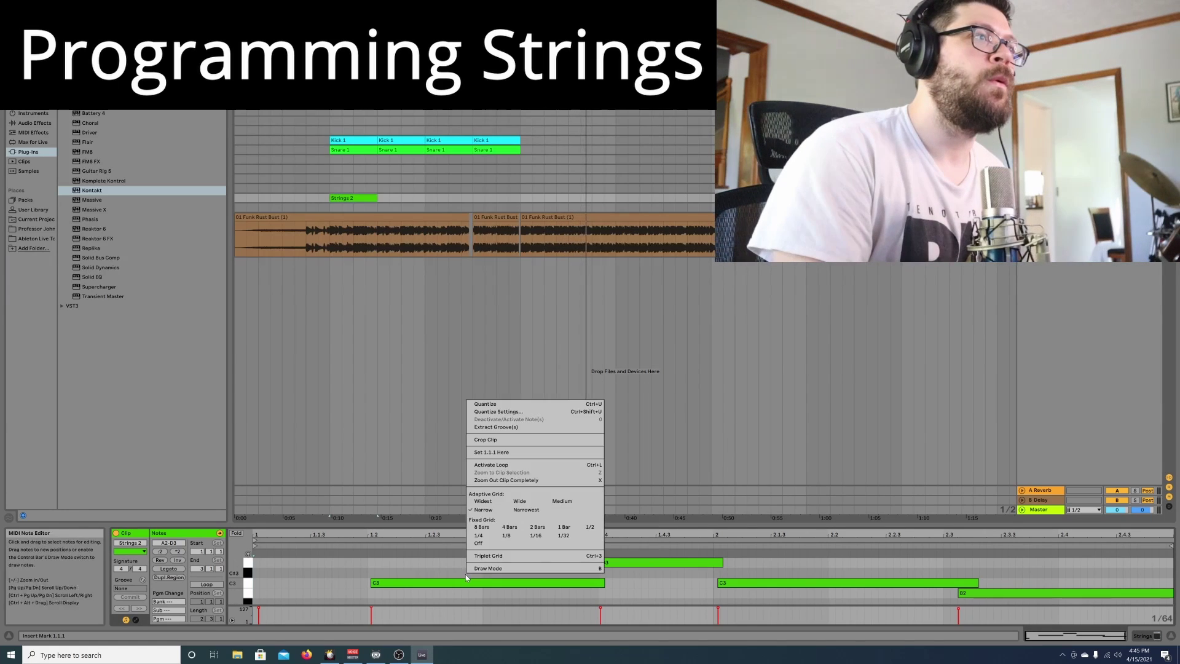
click(519, 412)
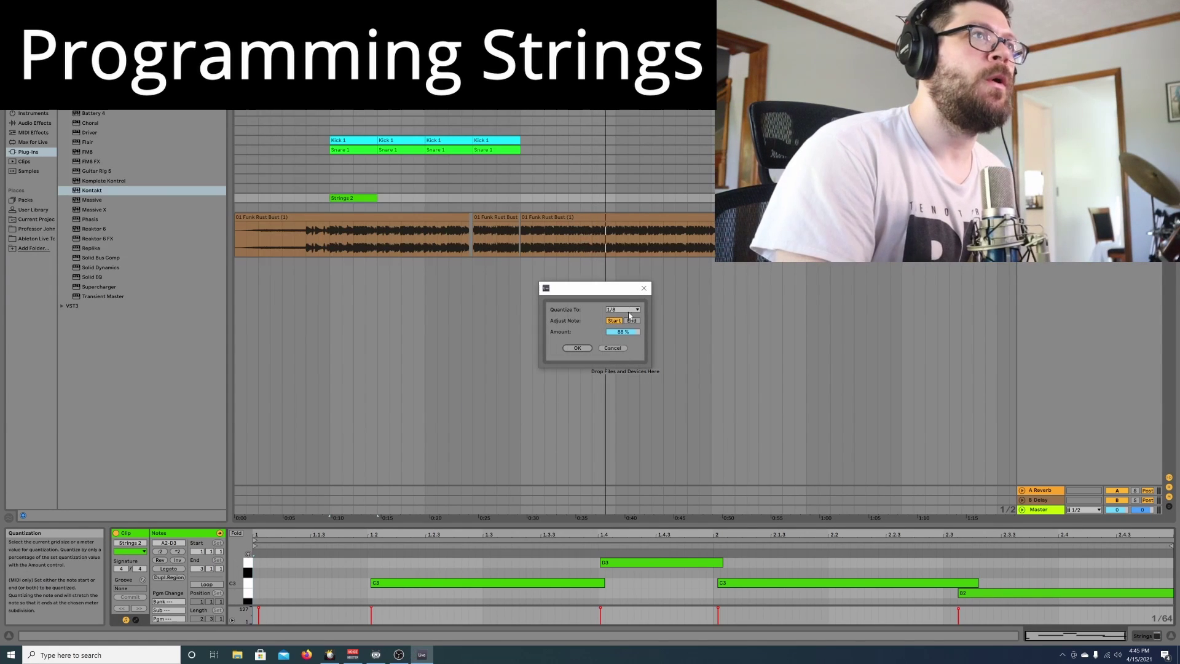
click(577, 348)
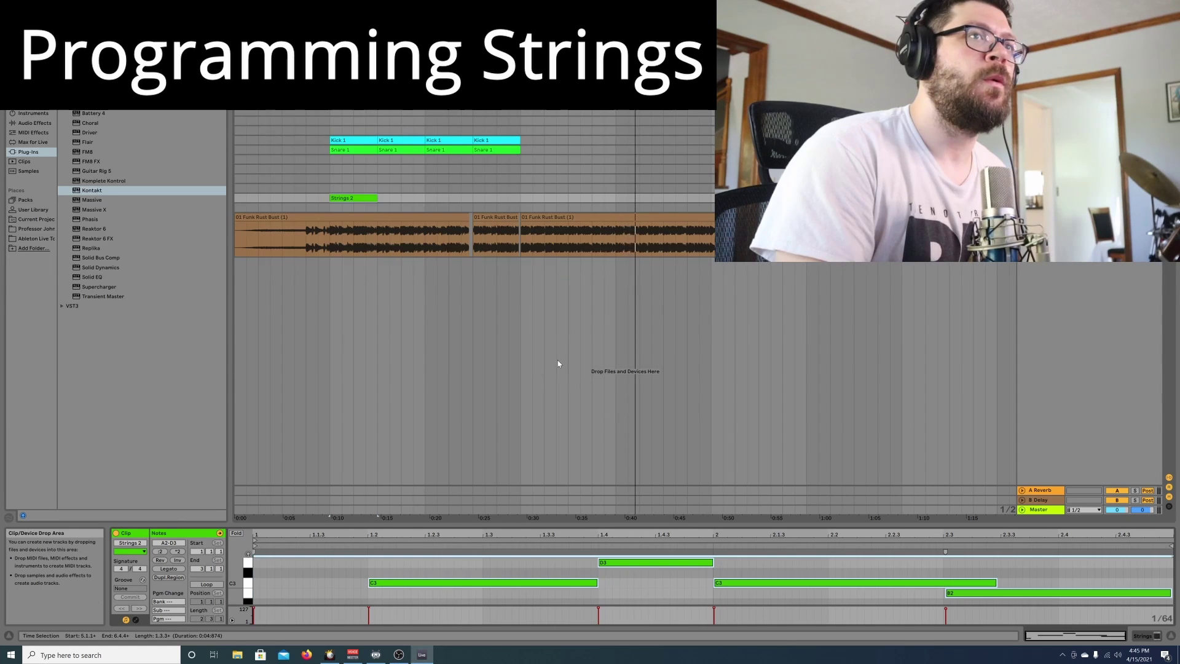
- Quantize the final B2 note of the strings clip once more with the same quantize settings
click(467, 568)
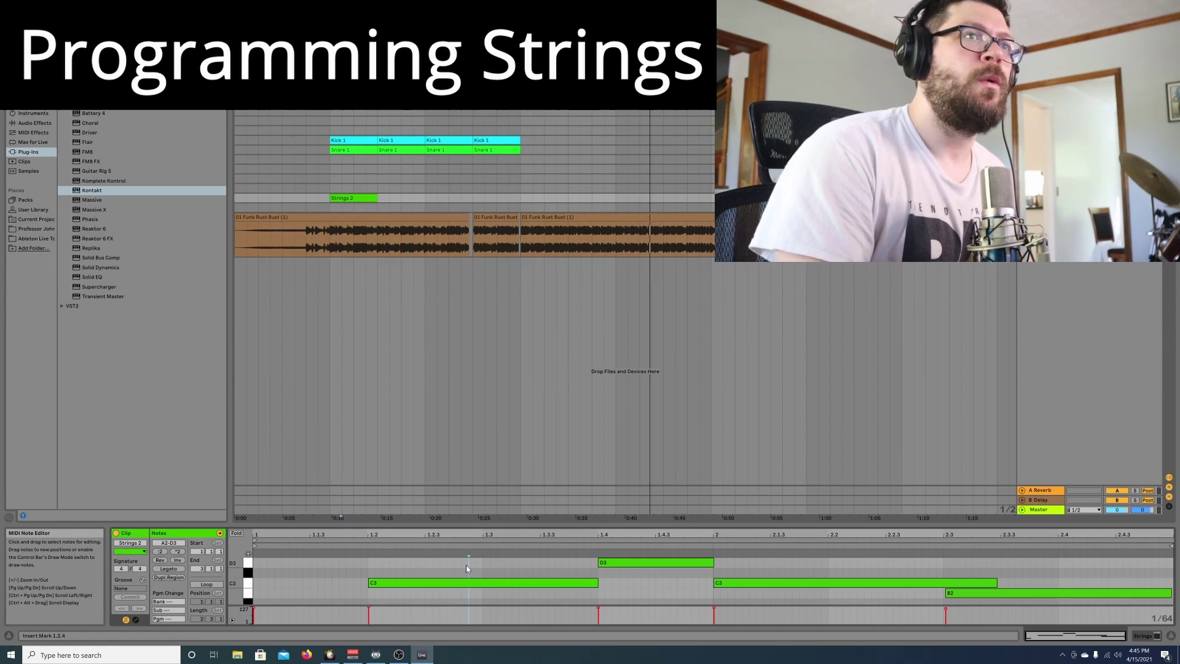
right_click(1002, 592)
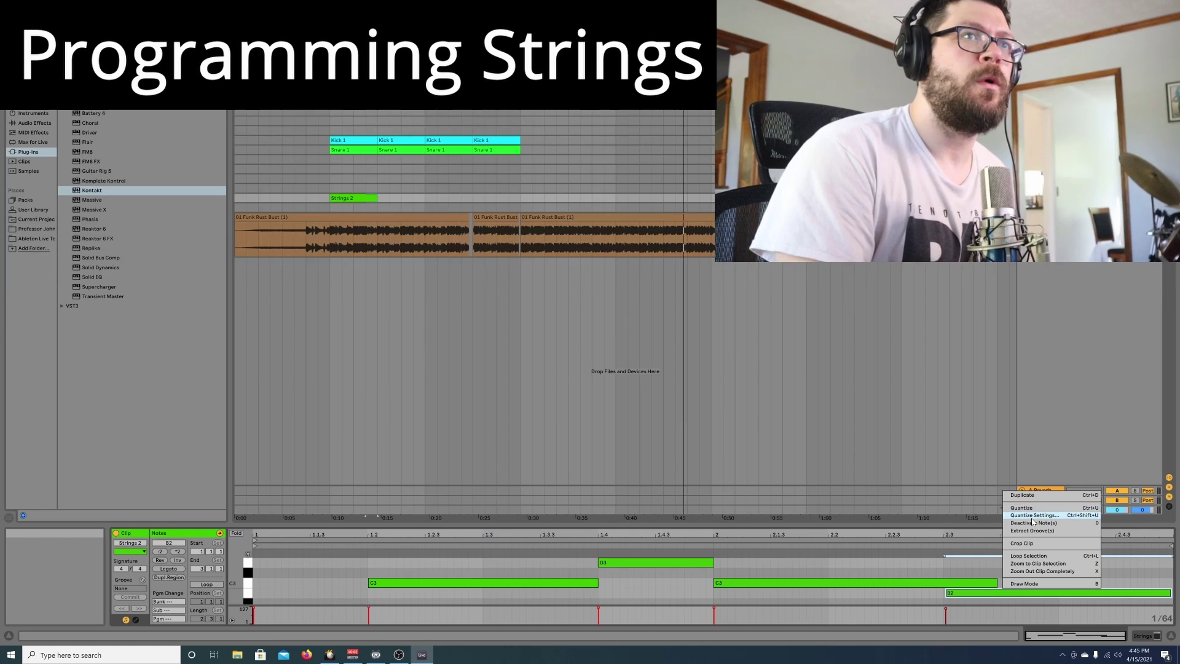
click(1034, 515)
click(577, 348)
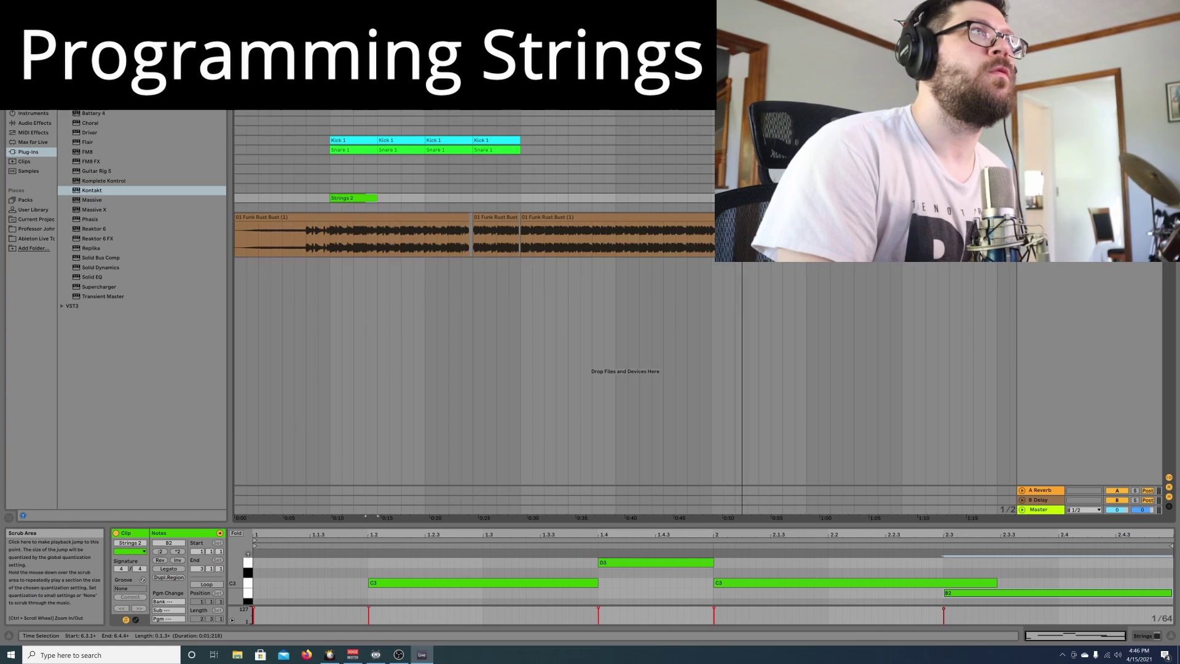
- Play back the strings part and shorten the second C3 note to end at beat 2.3
key(space)
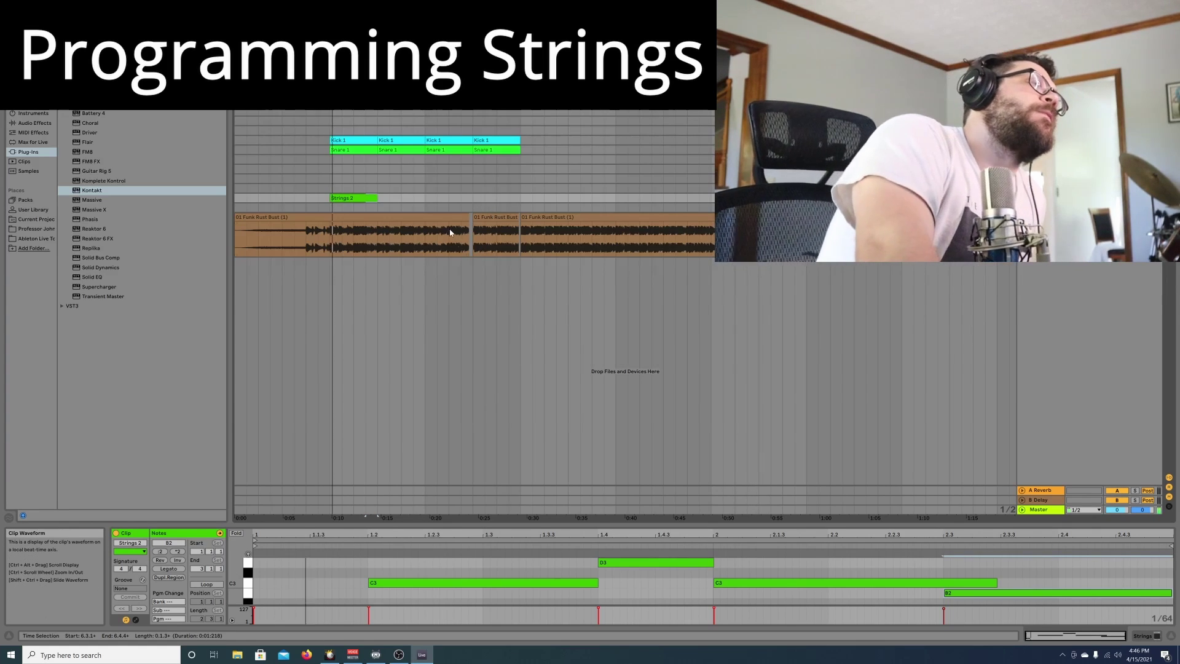
key(space)
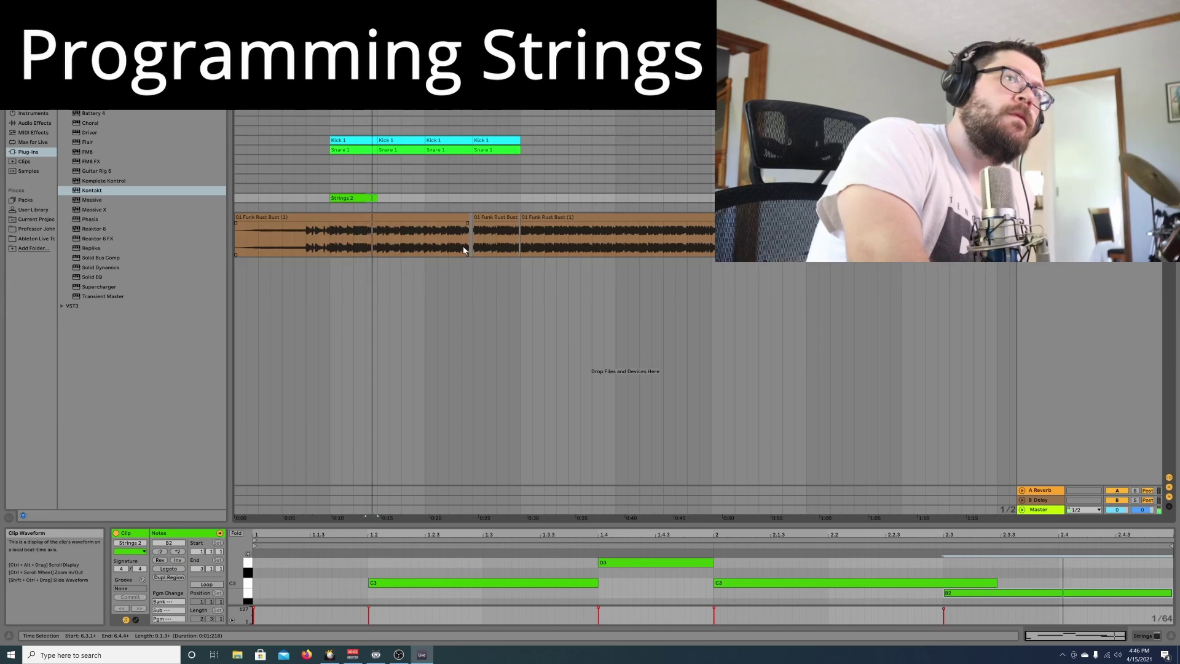
click(1030, 602)
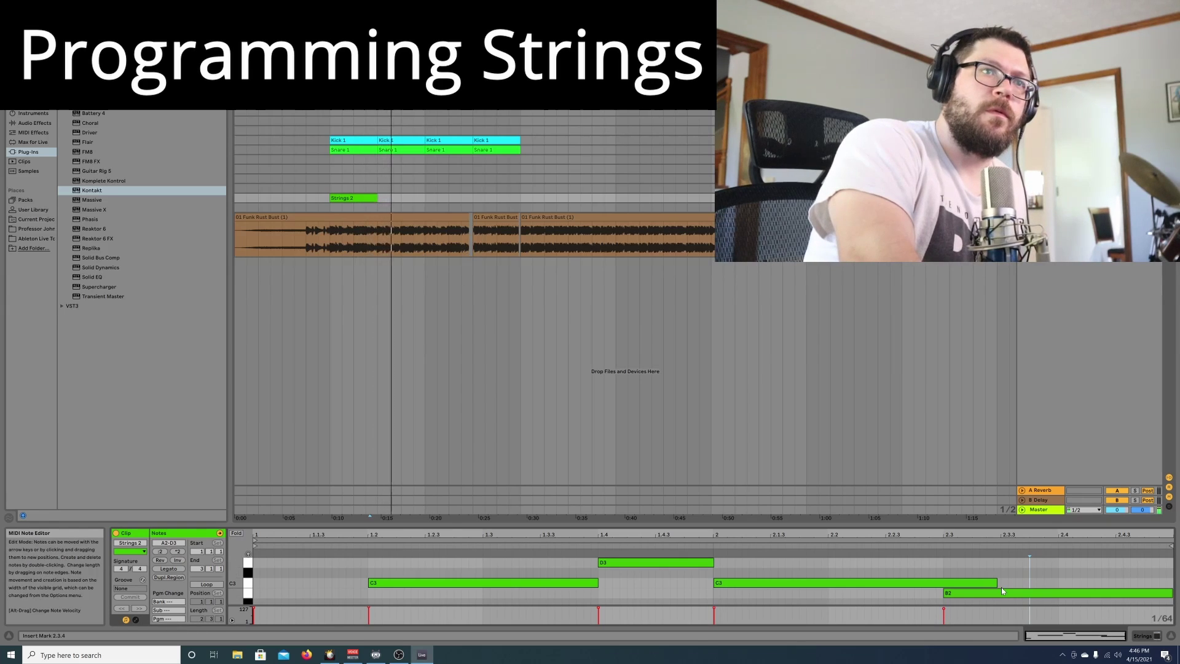
drag(996, 583, 943, 582)
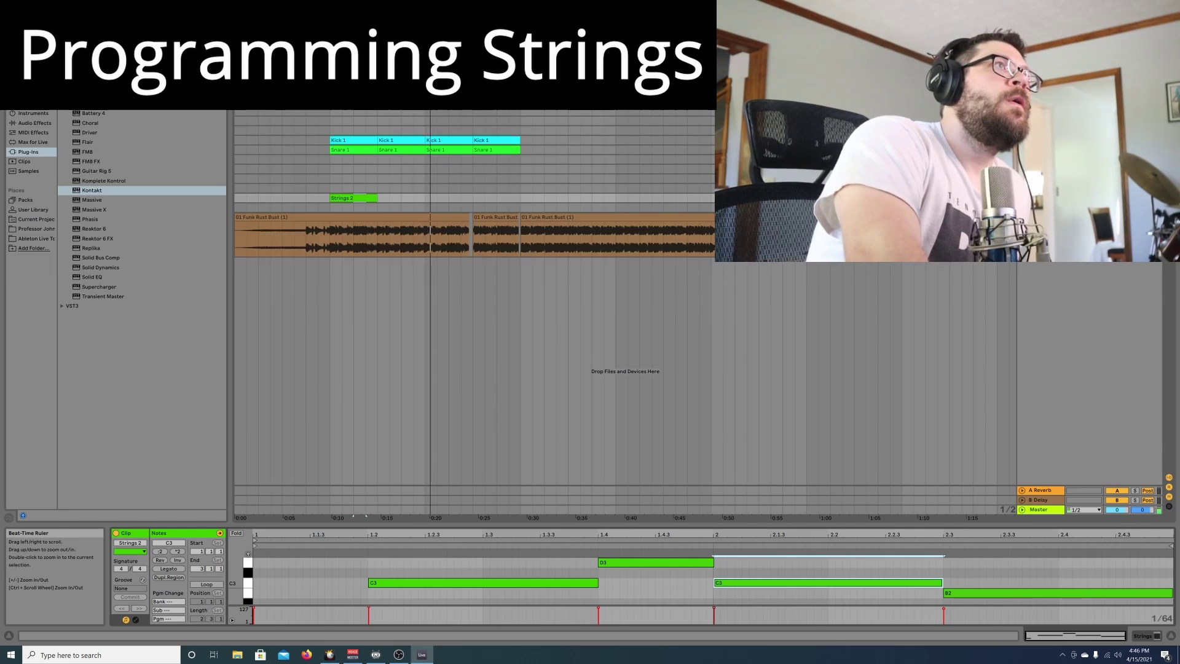
click(483, 309)
key(space)
key(space)
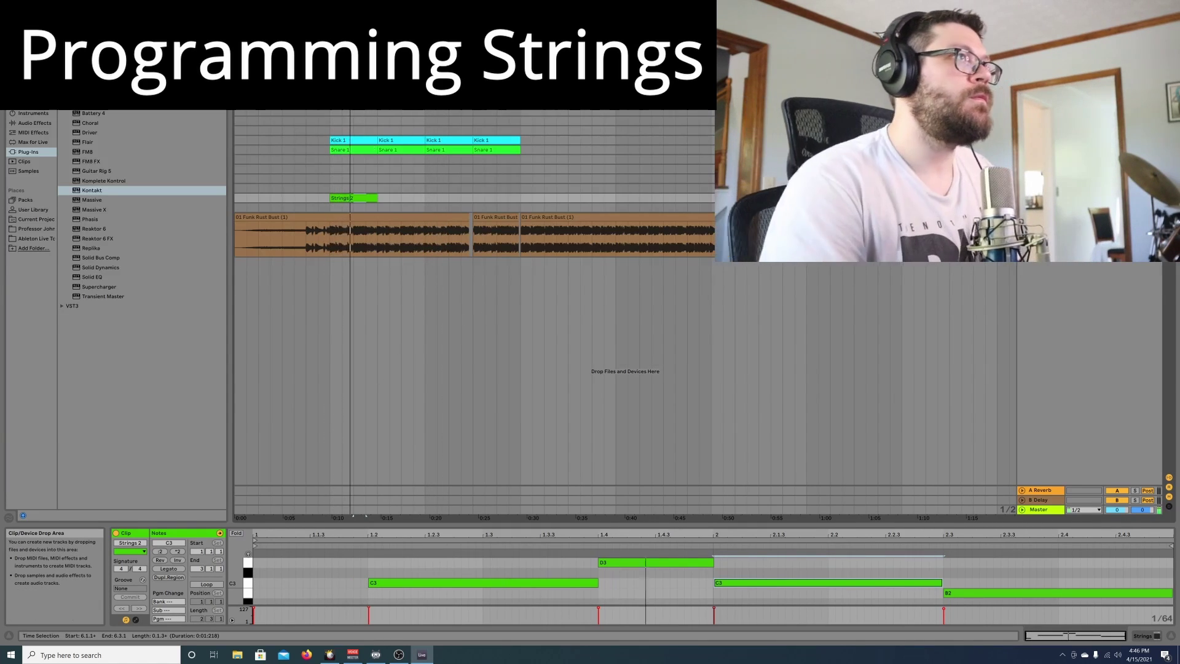
- Duplicate the edited strings clip three times so it repeats alongside the kick and snare clips
click(435, 171)
double_click(348, 198)
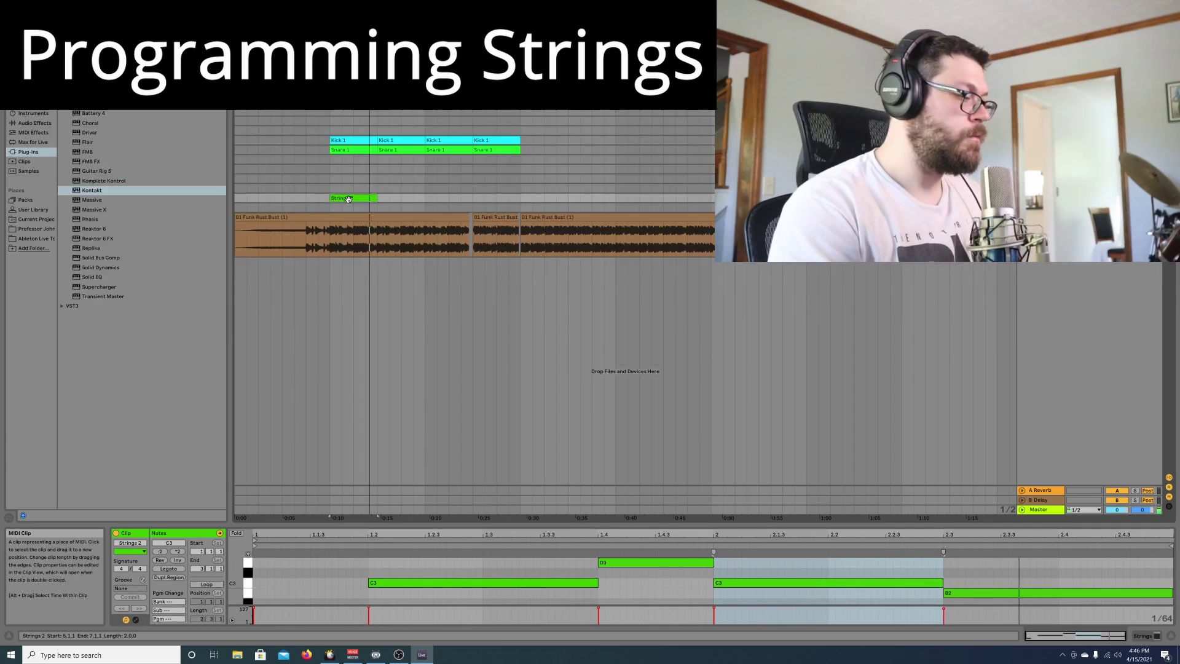
key(ctrl+d)
key(ctrl+d)
key(ctrl+d)
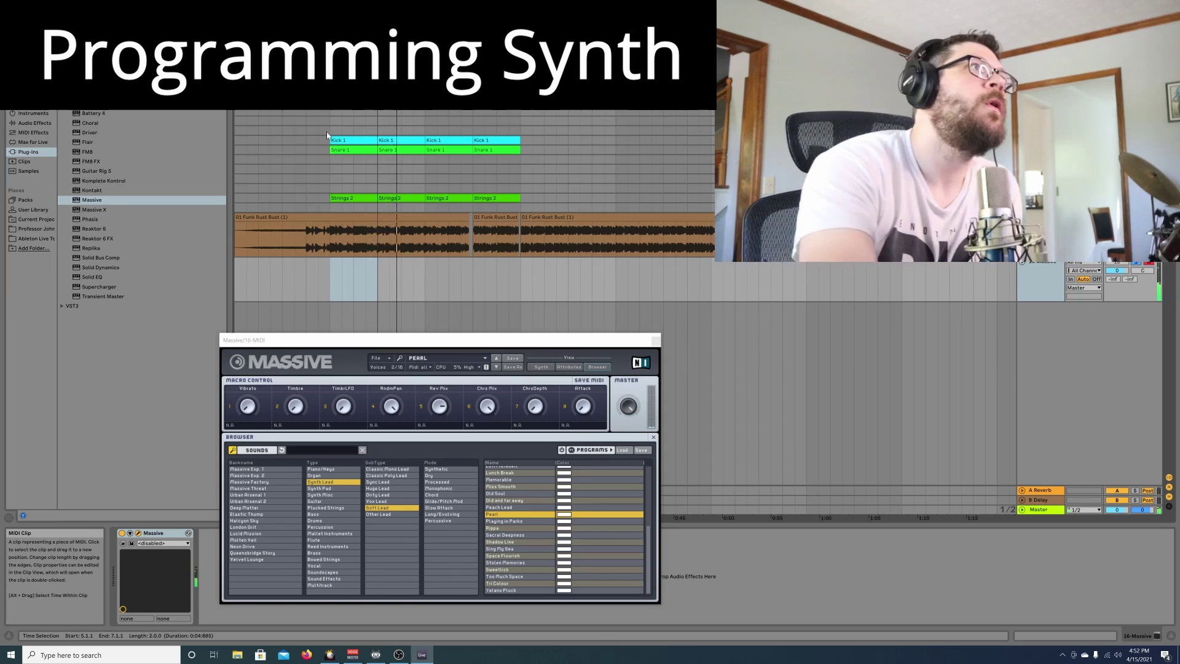
- Stop playback and set the insertion point at bar 5 on the Massive track
double_click(547, 31)
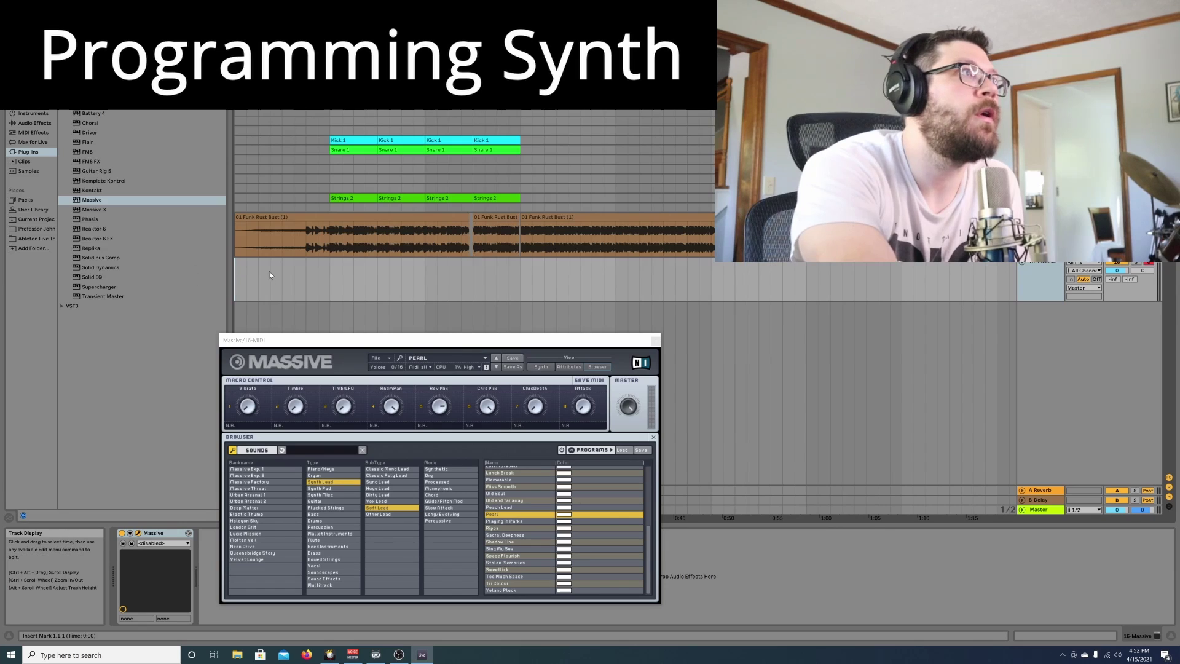
click(1038, 271)
click(1040, 239)
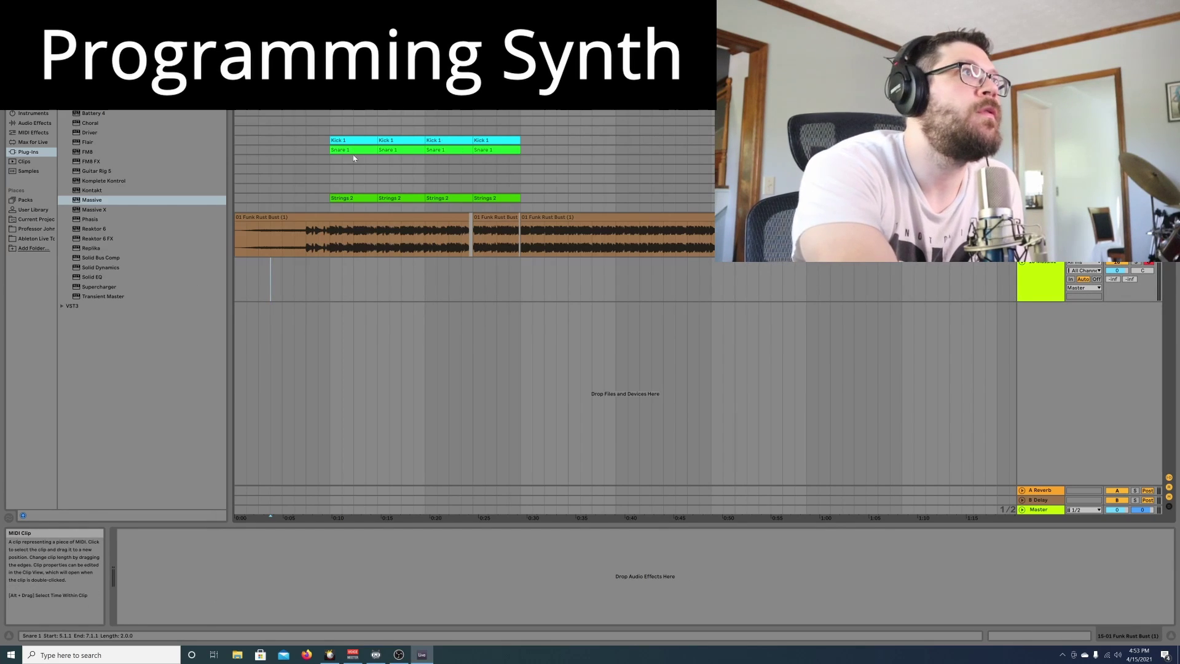
click(335, 295)
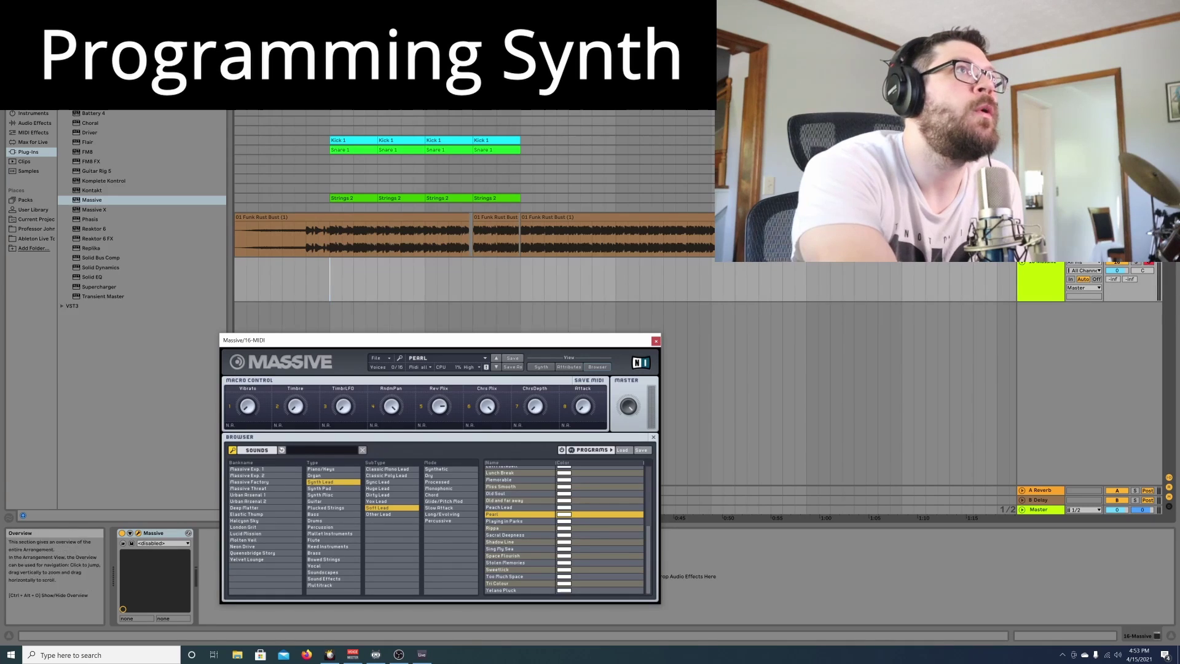
- Try to record a synth take from bar 5 on the Massive track, and delete the recorded clip
click(535, 32)
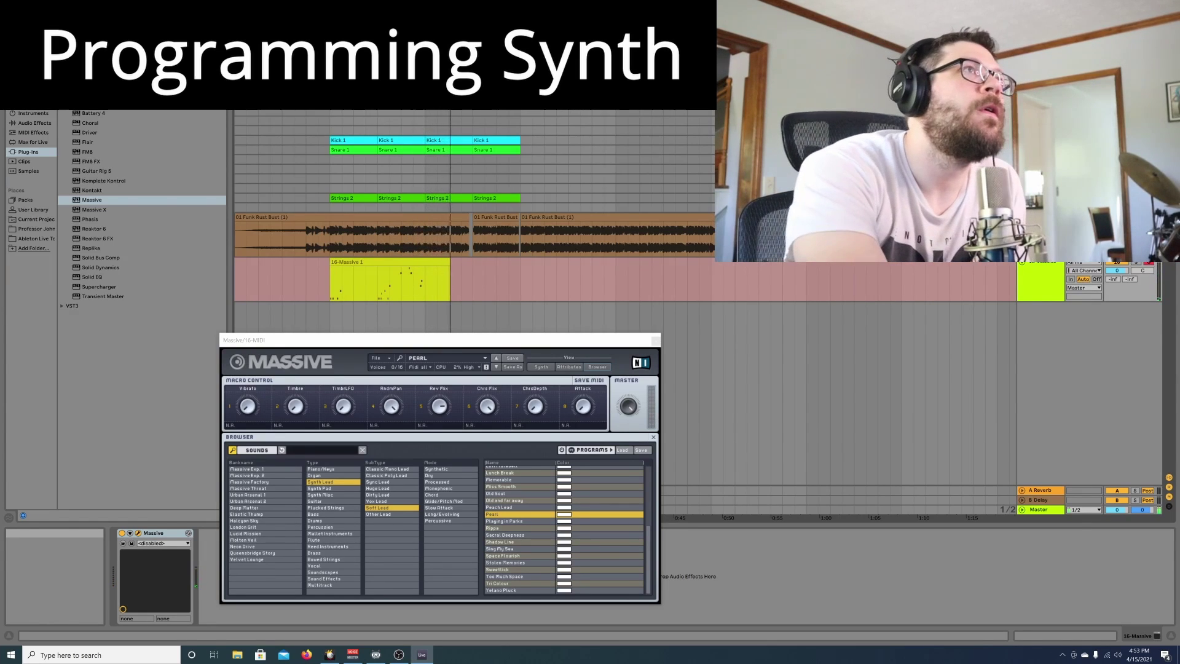
key(space)
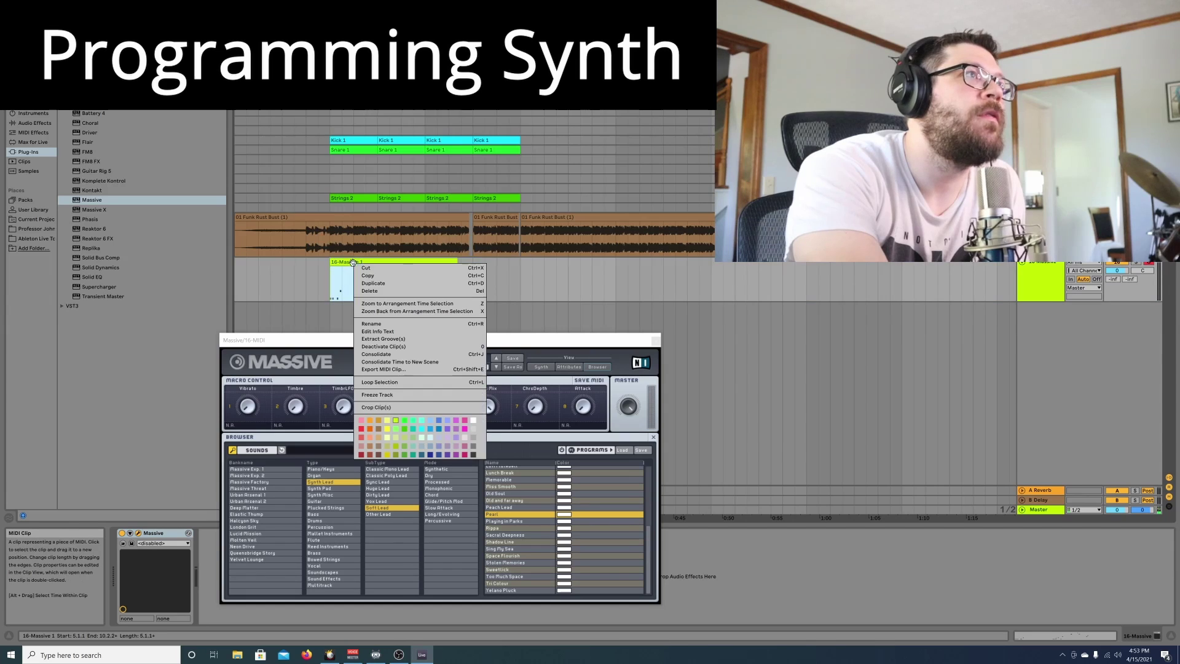
right_click(354, 264)
click(393, 291)
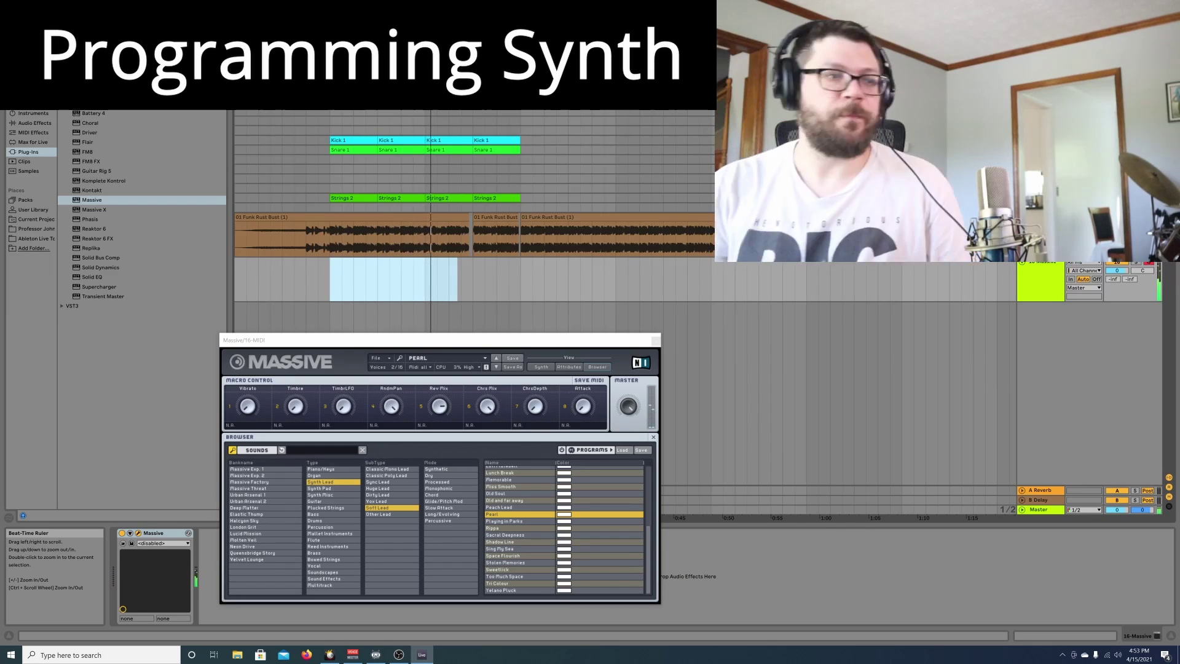
- Record a new synth take from bar 5 on the Massive track and trim the recorded clip to end at bar 9
double_click(534, 32)
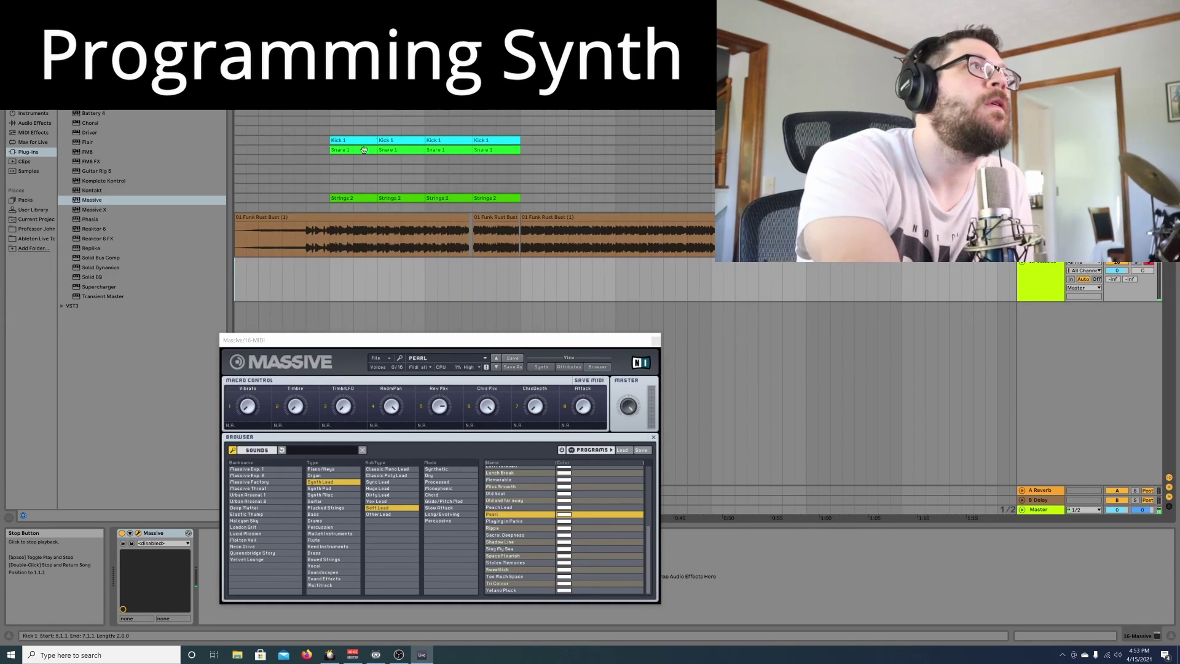
click(329, 281)
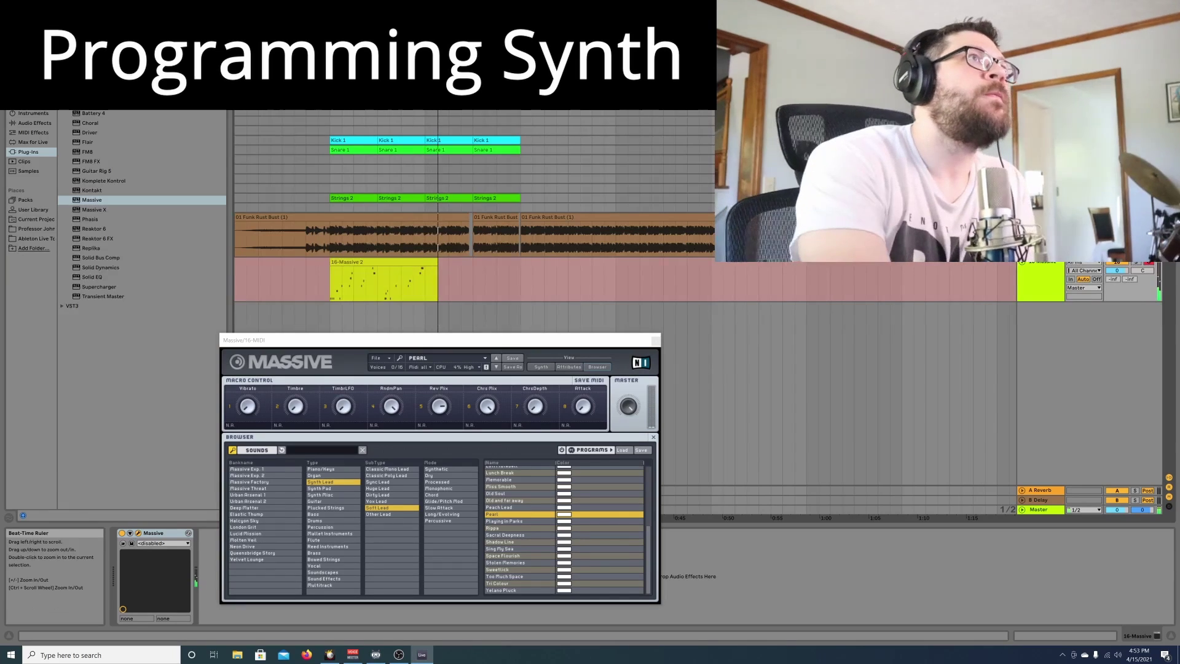
key(space)
click(440, 261)
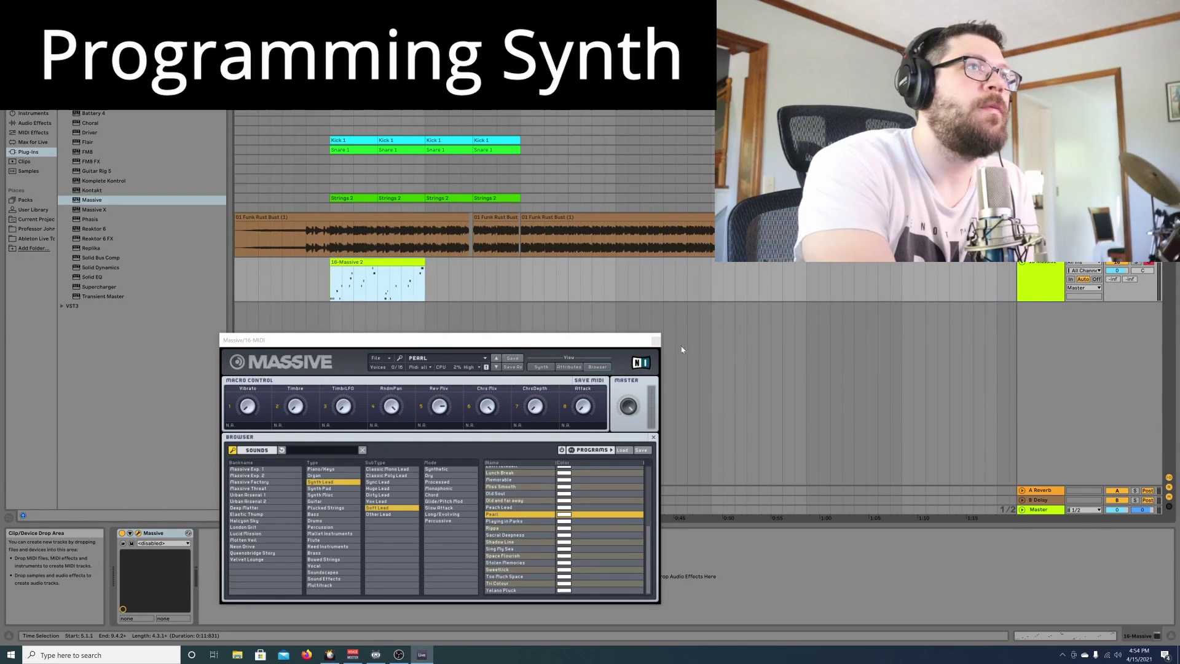
- Close the Massive plug-in window and open the recorded synth clip's notes for editing
click(656, 341)
click(519, 348)
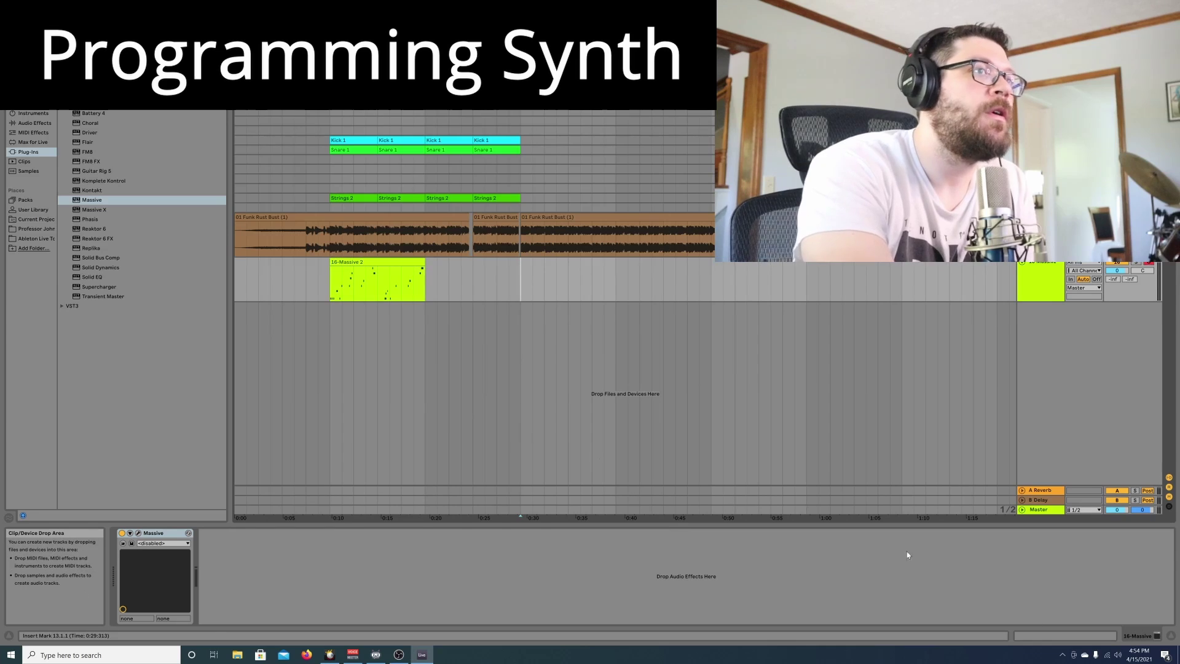
click(1073, 634)
click(345, 263)
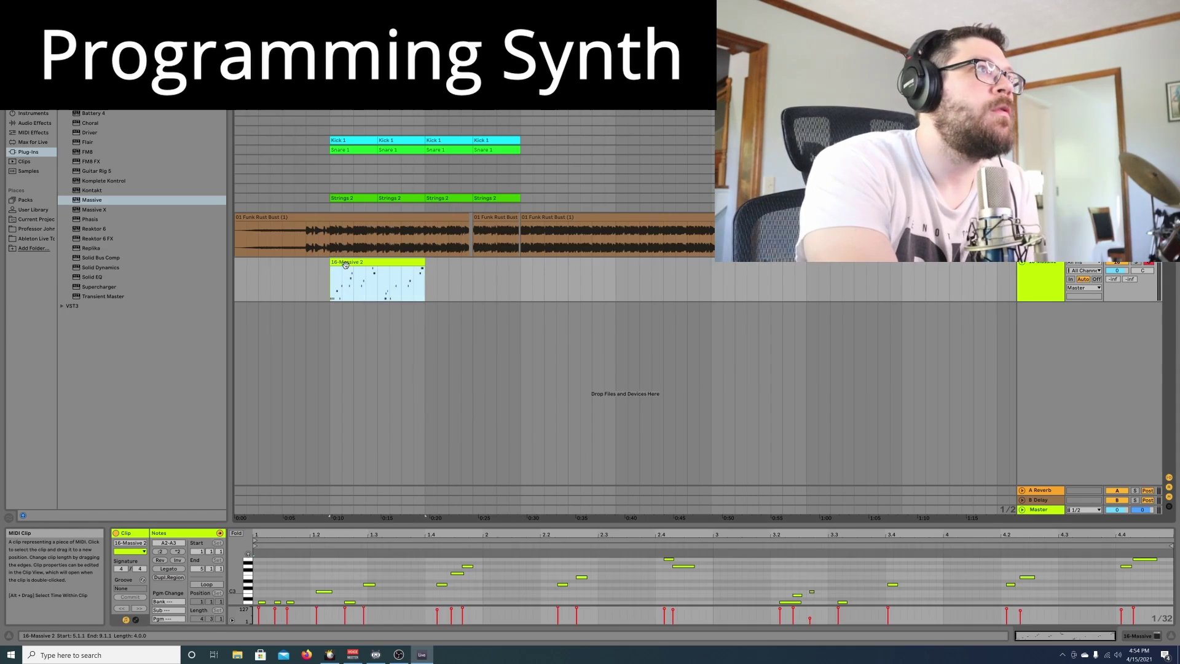
- Try quantizing the starts and ends of all notes in the synth clip, play it back, and undo the quantization
right_click(382, 567)
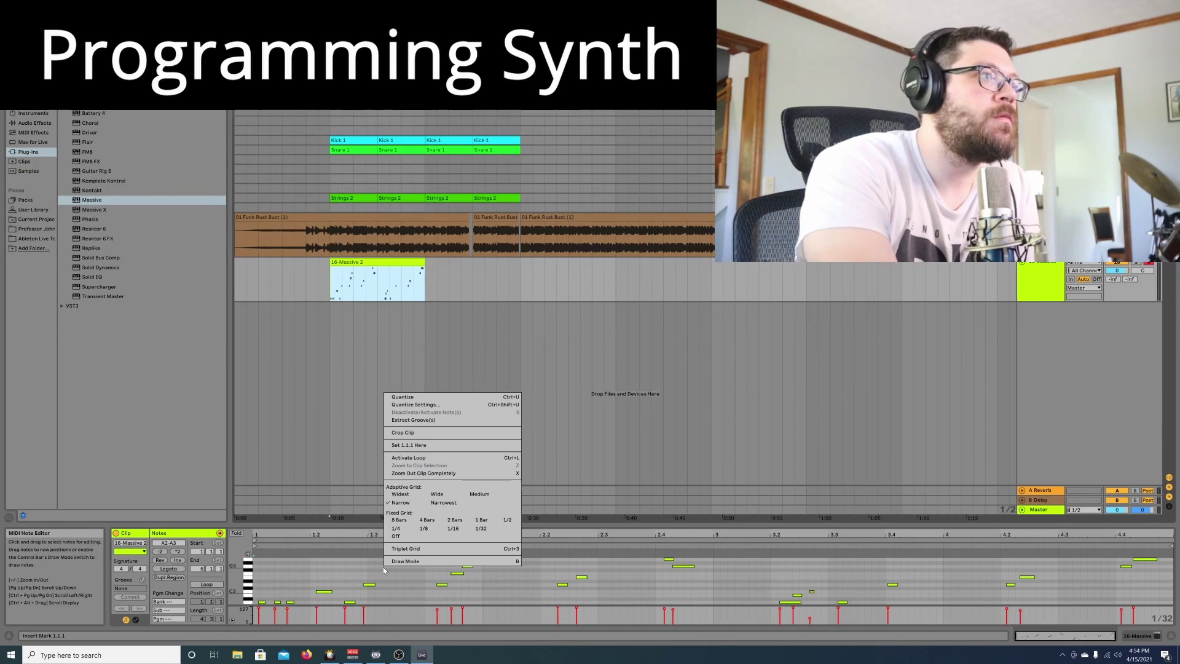
click(451, 400)
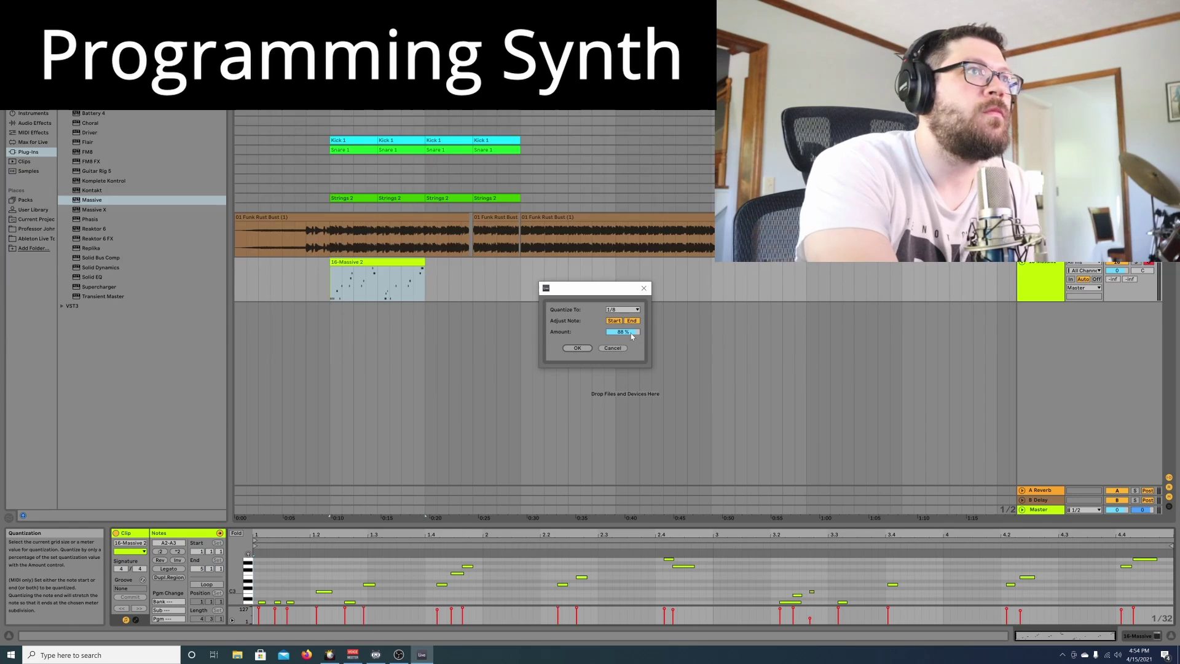
click(622, 309)
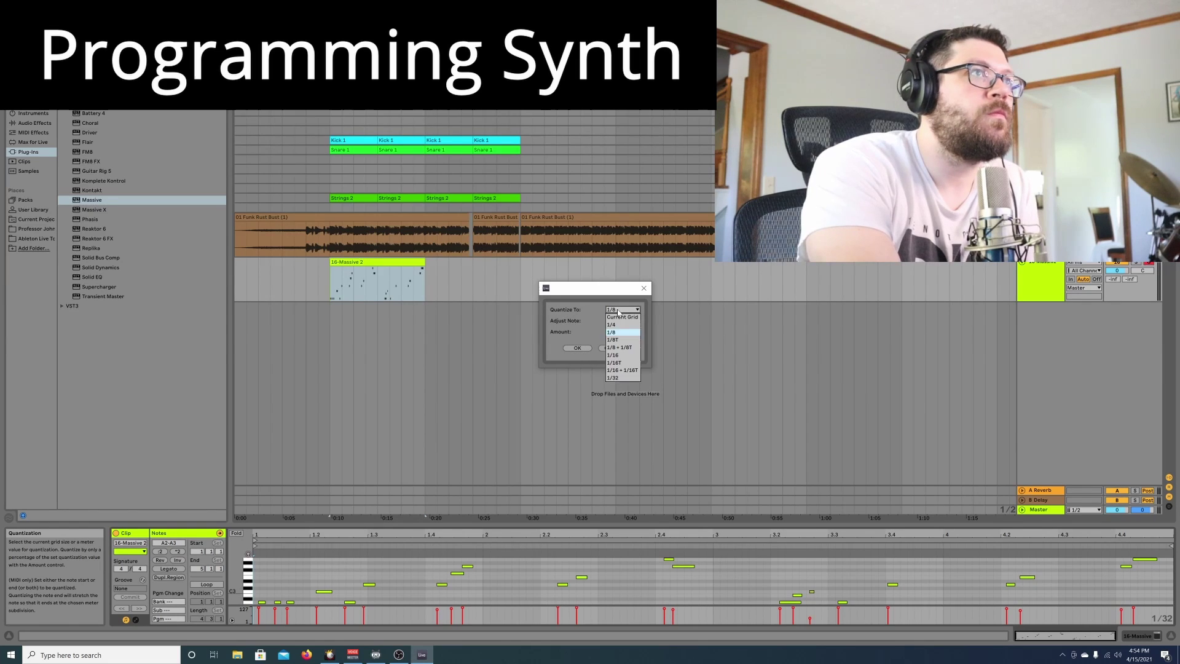
click(622, 348)
click(577, 348)
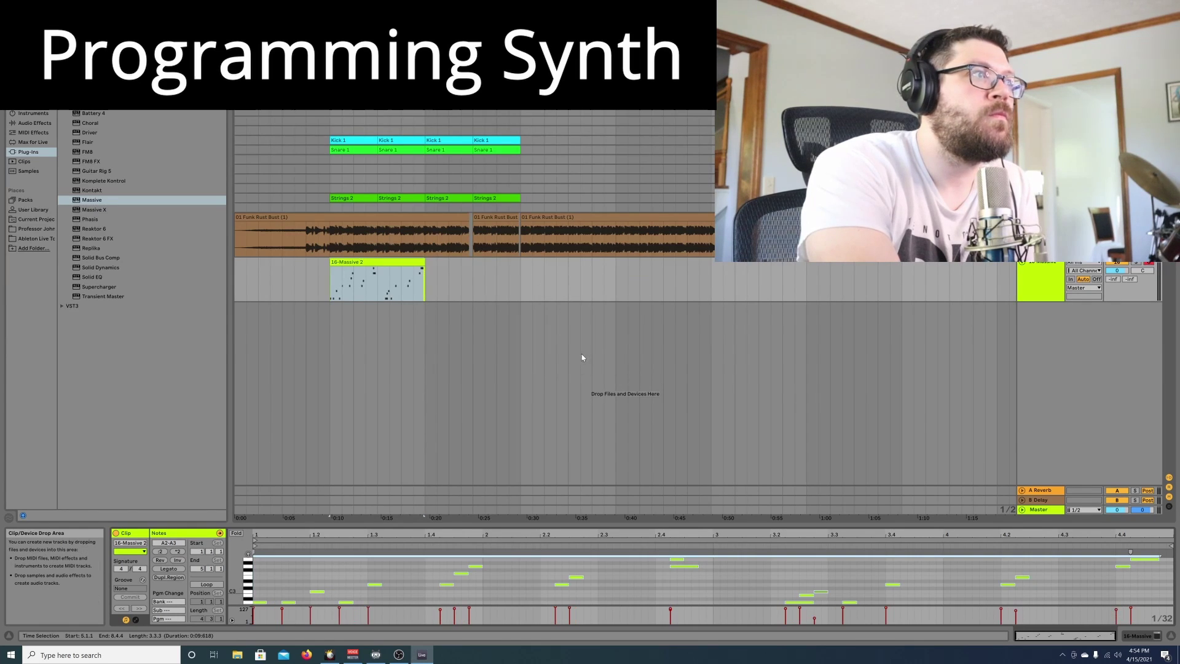
click(325, 73)
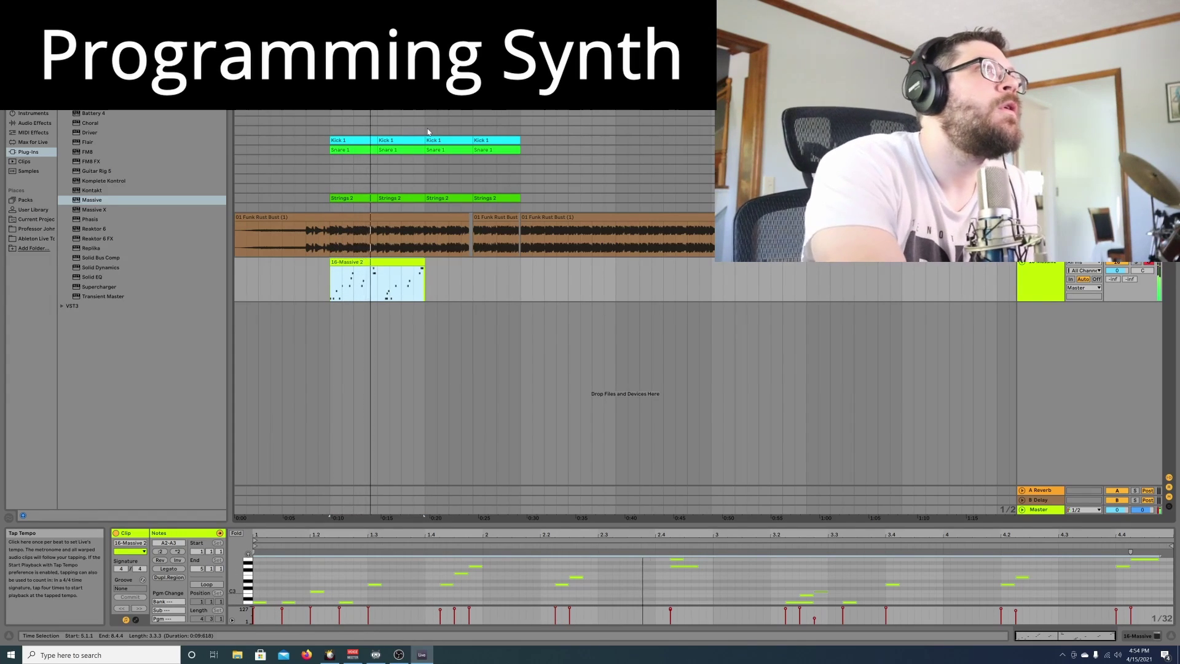
click(22, 19)
click(35, 32)
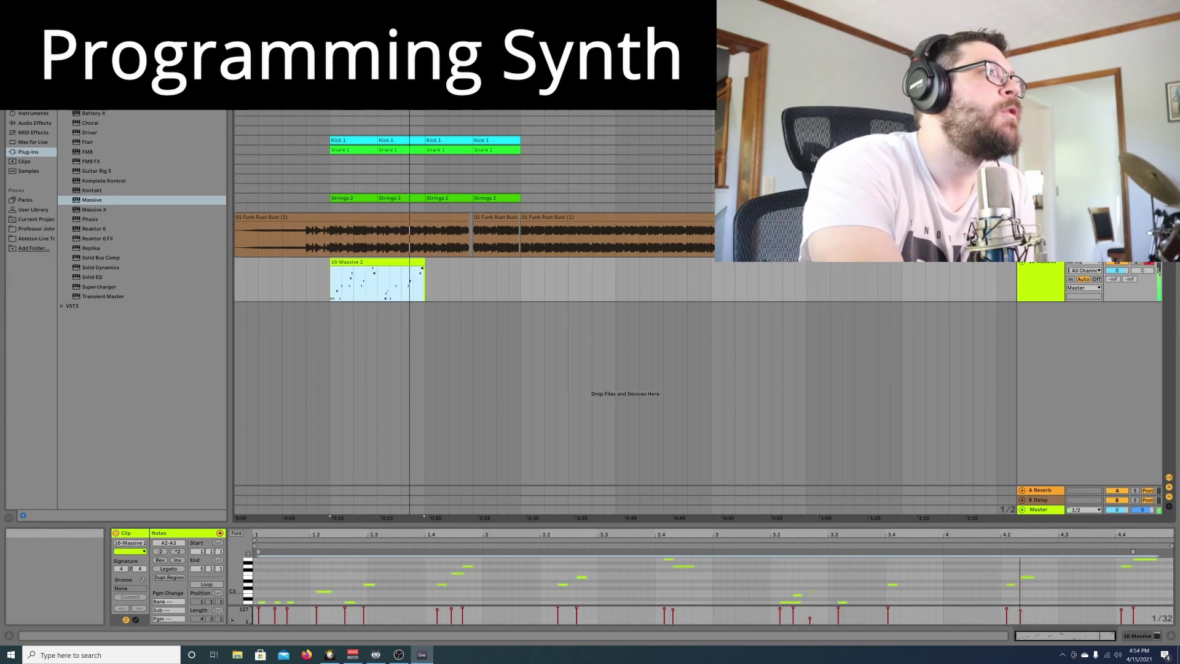
- Quantize the starts and ends of the synth clip's notes to 1/32 at 100%
right_click(503, 577)
click(555, 410)
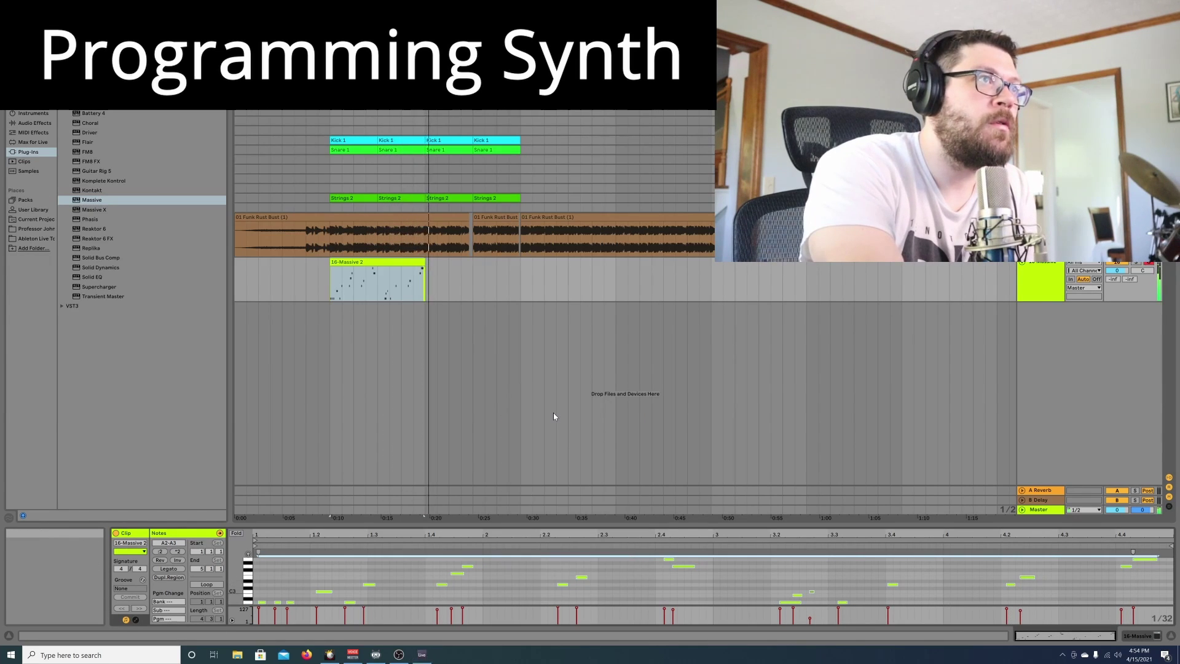
click(620, 308)
click(613, 384)
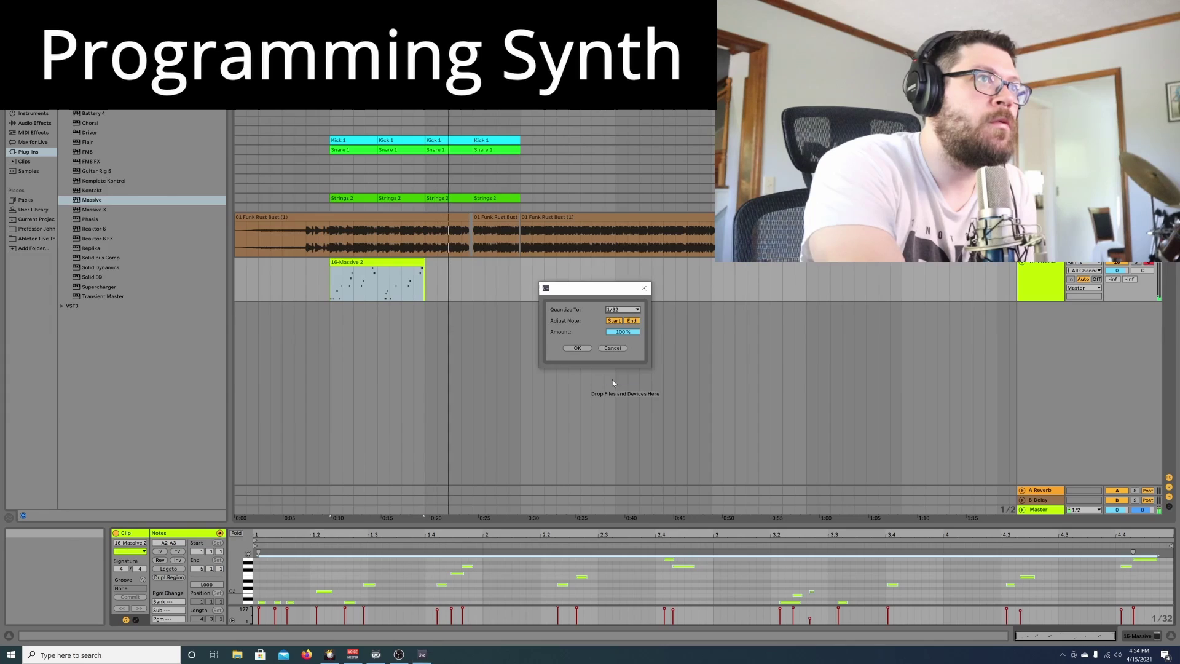
click(580, 348)
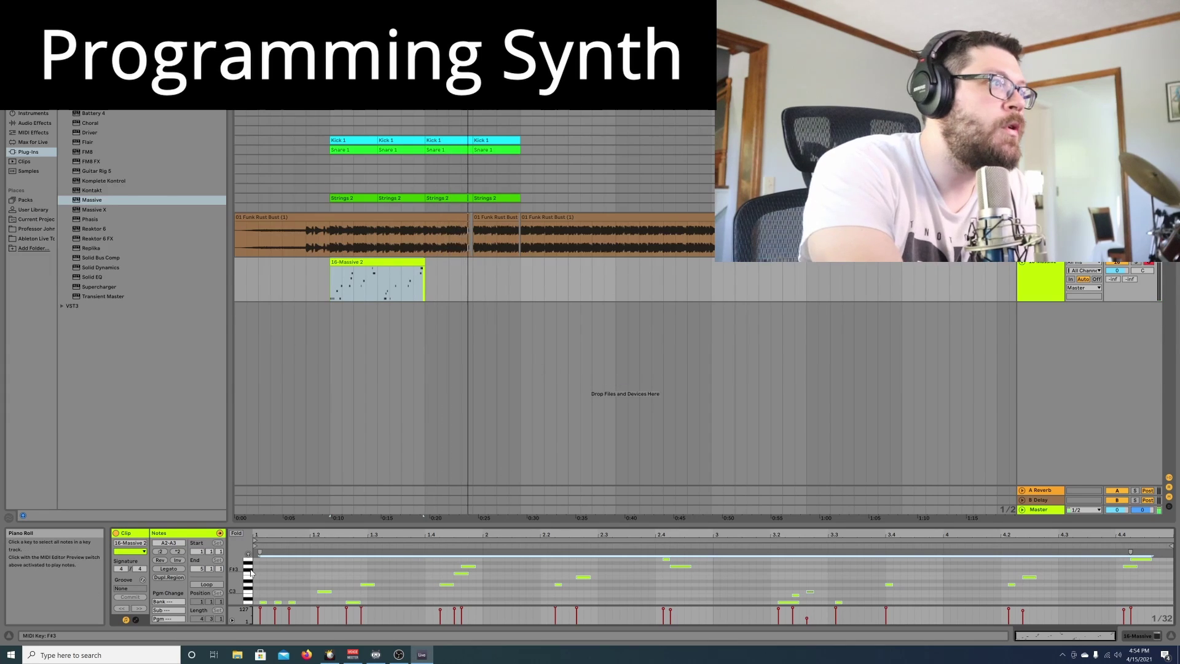
click(299, 583)
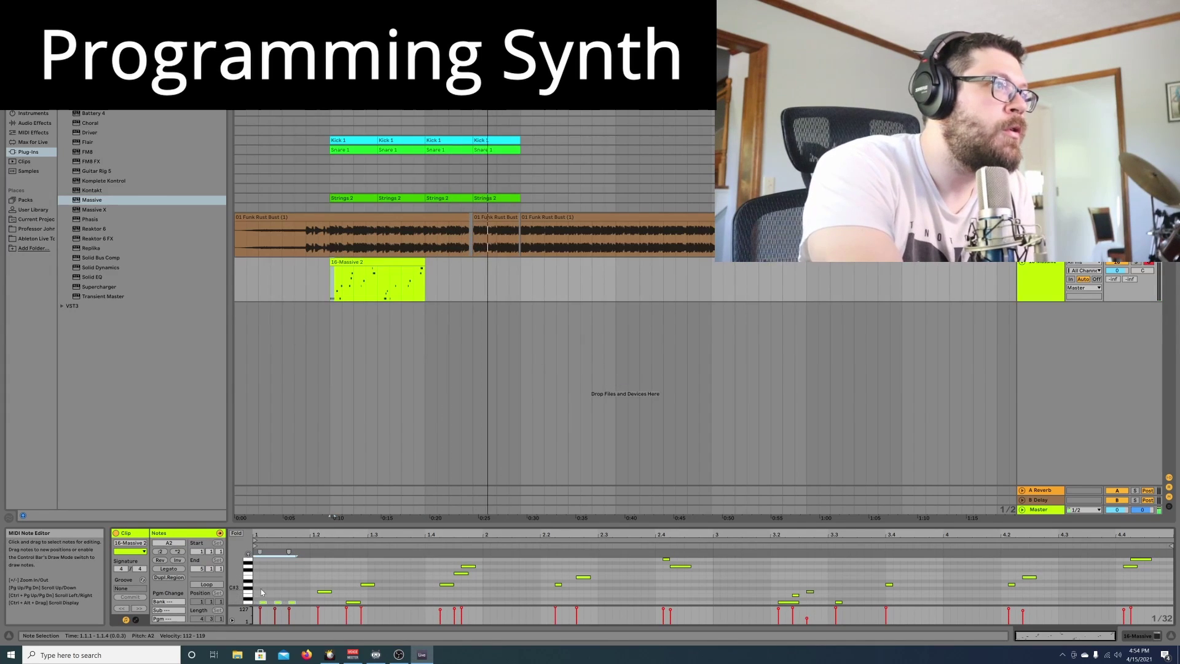
click(262, 601)
click(262, 603)
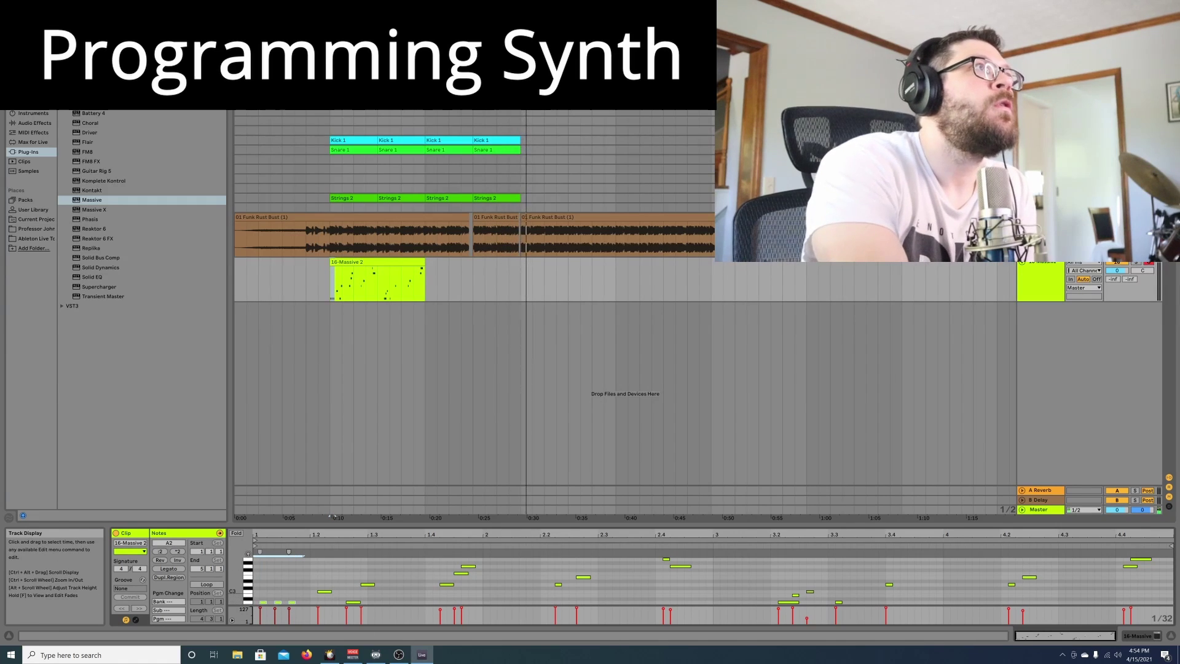
- Play from bar 5 and loop the arrangement over the synth clip, from bar 5 to bar 9
click(328, 73)
drag(335, 66, 425, 65)
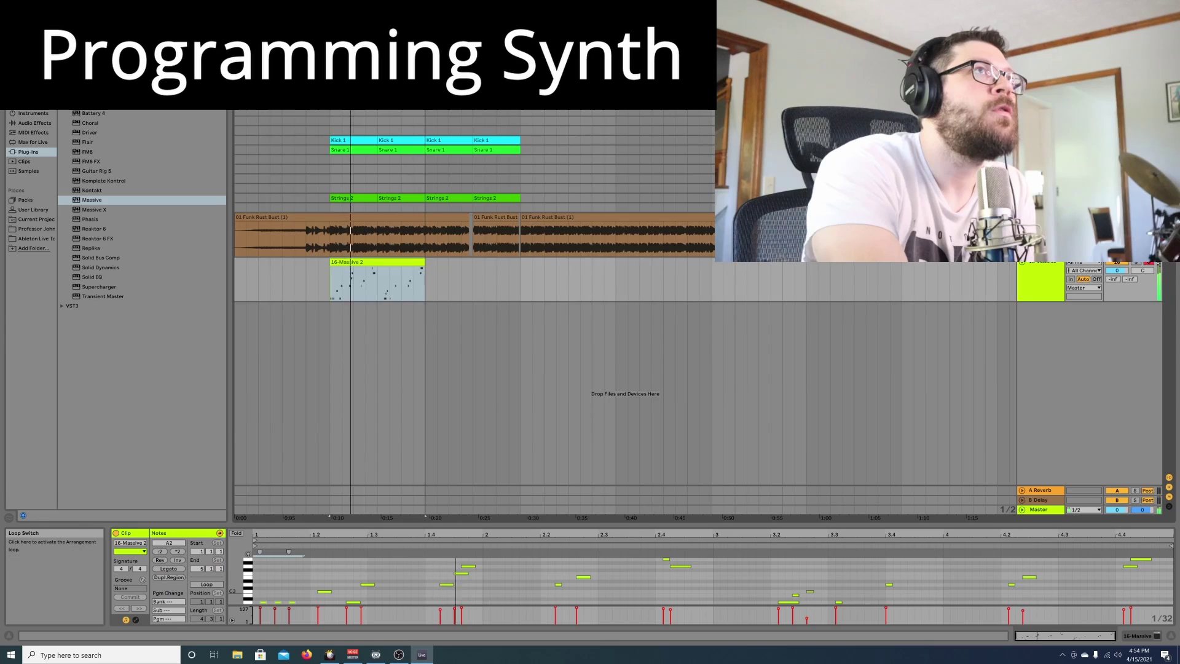
click(674, 36)
- Shift the first three A2 notes earlier to start at 1.1.1, and the next three notes to start at 1.2.1
drag(308, 594, 256, 603)
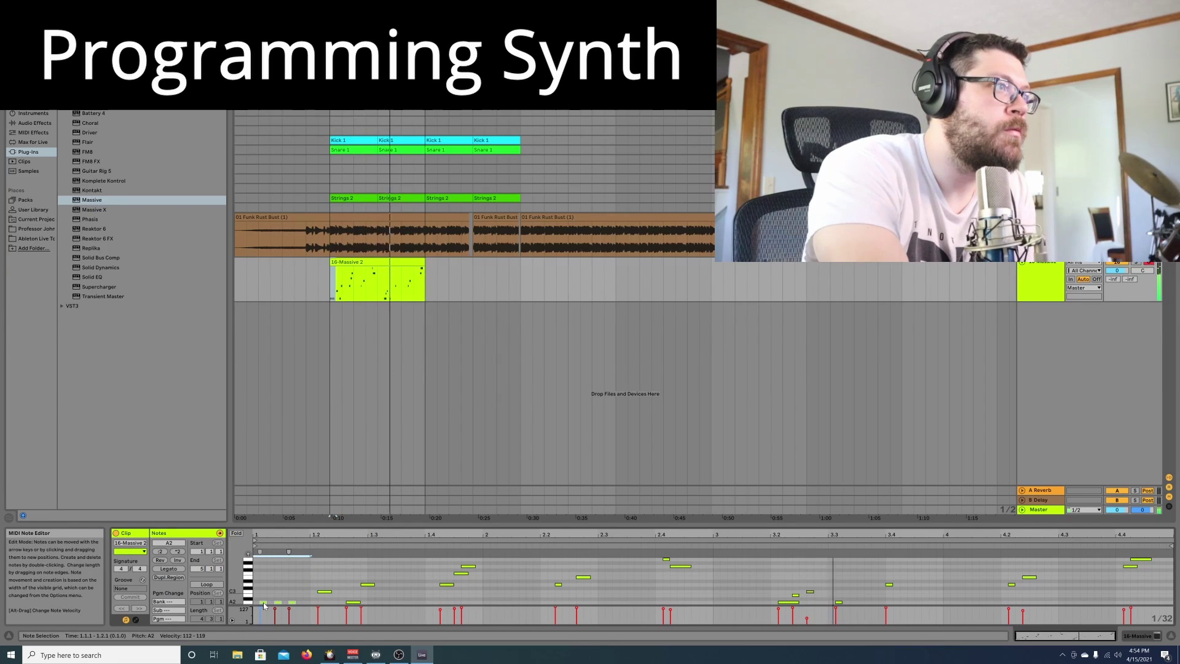
key(Left)
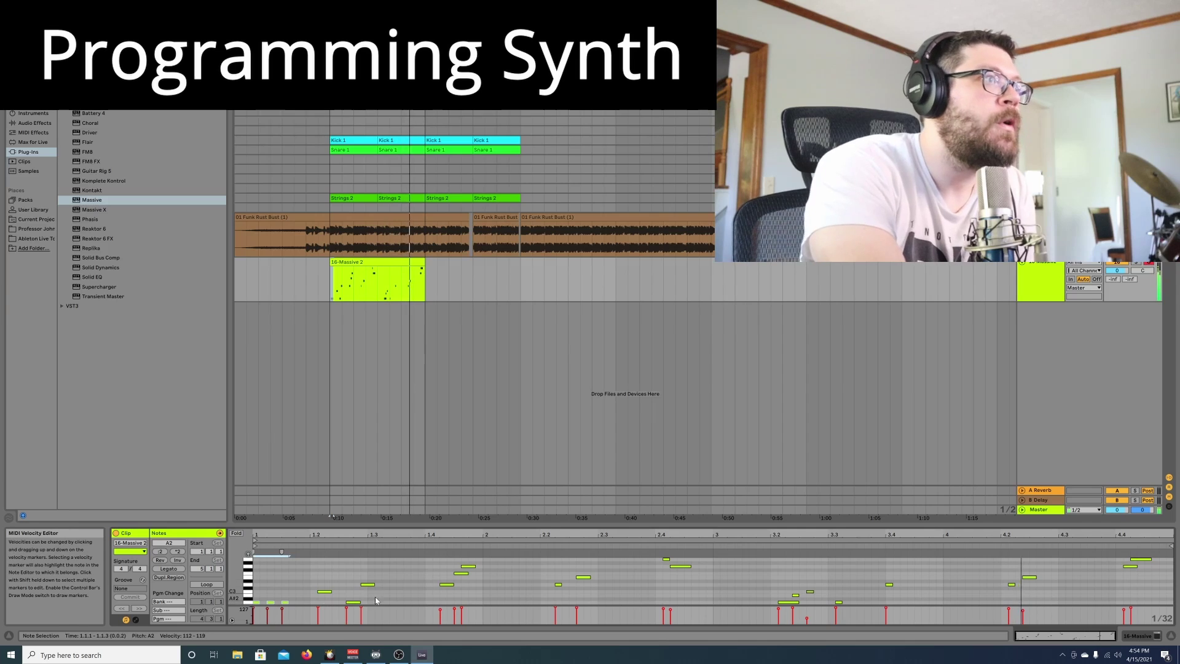
drag(387, 576, 319, 610)
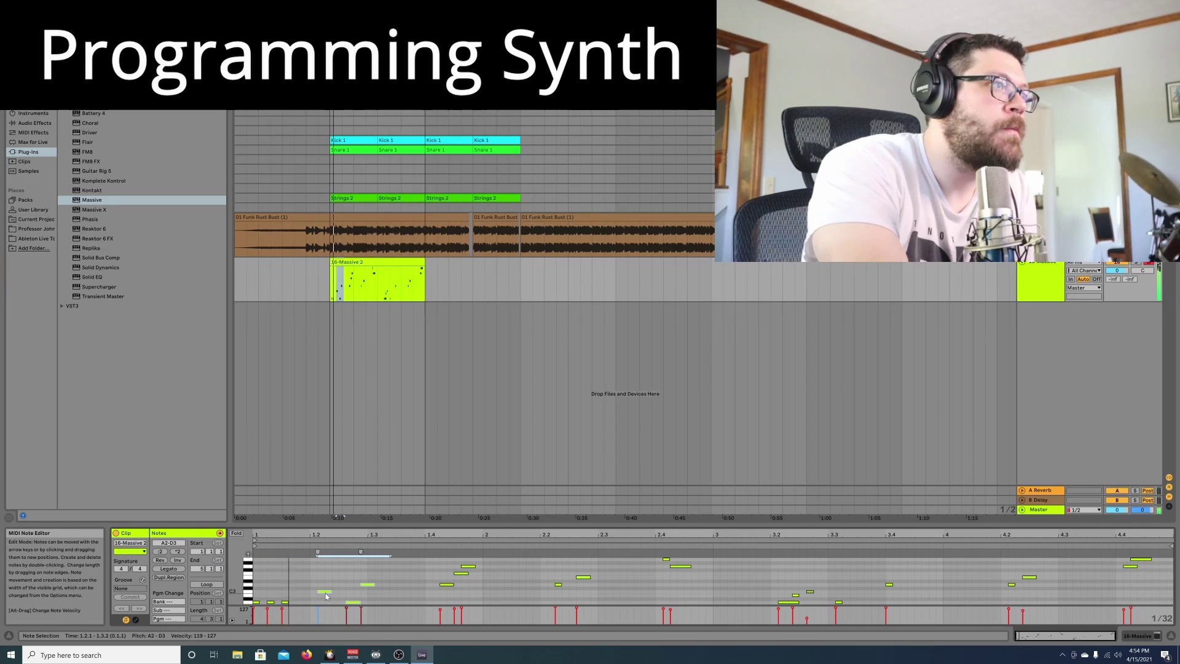
key(shift+Left)
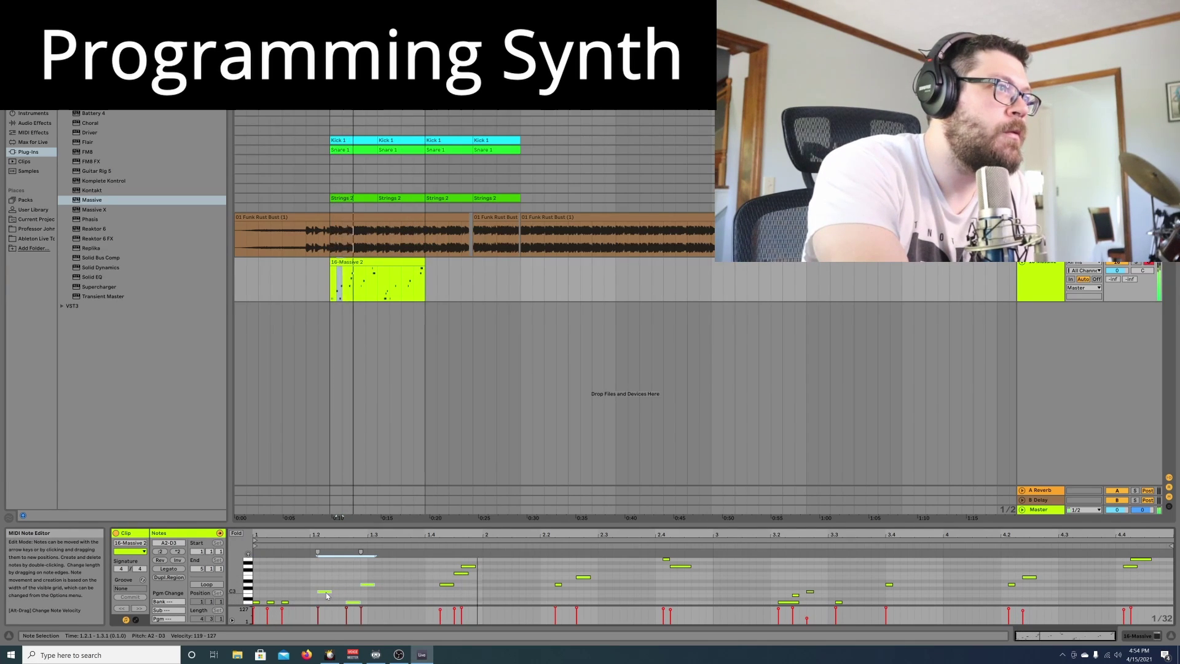
key(Left)
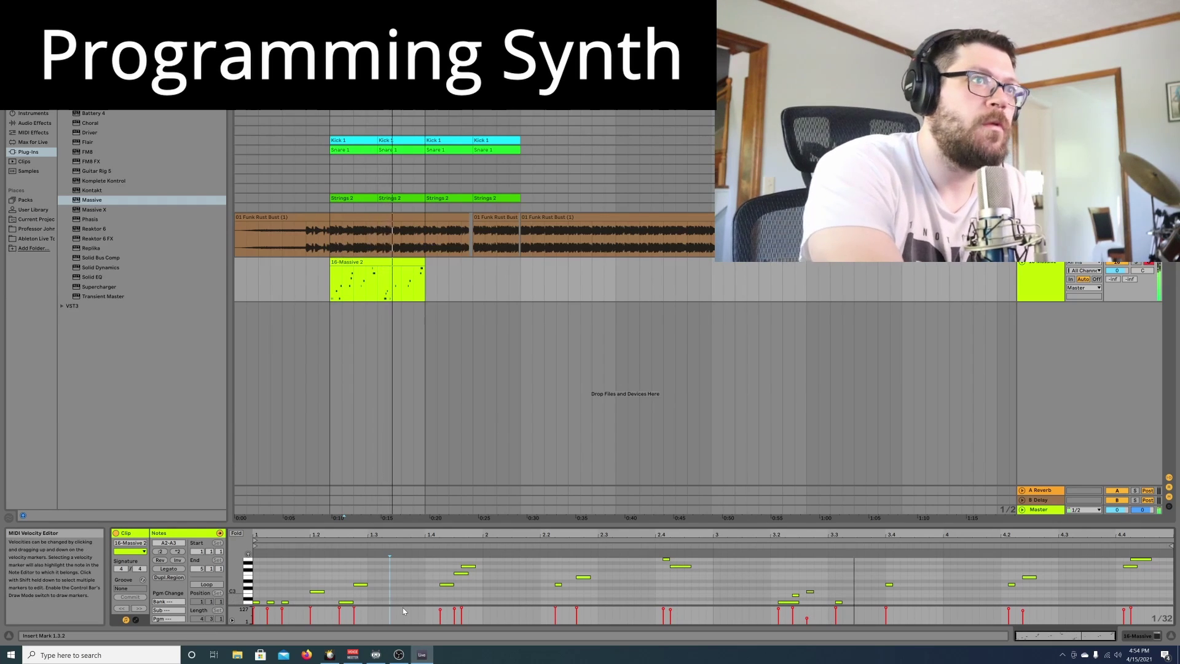
- Copy the opening six-note phrase to bar 3 of the synth clip and delete the old notes it overlaps around beat 3.2
click(393, 579)
drag(383, 566, 243, 604)
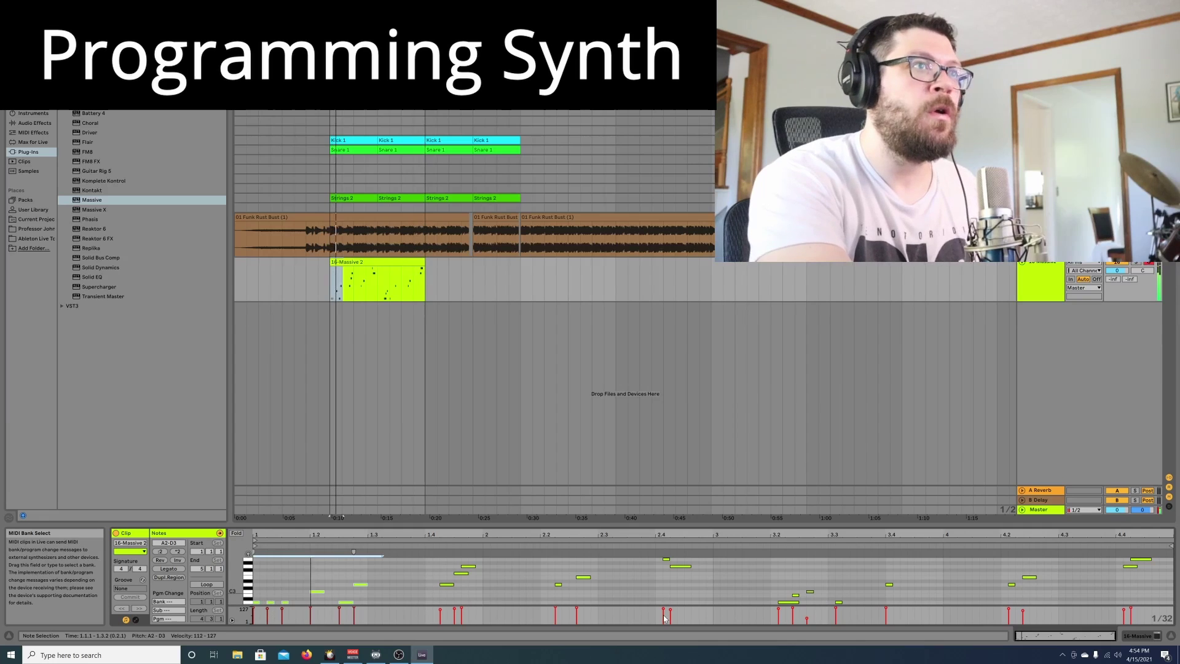
click(716, 593)
key(ctrl+v)
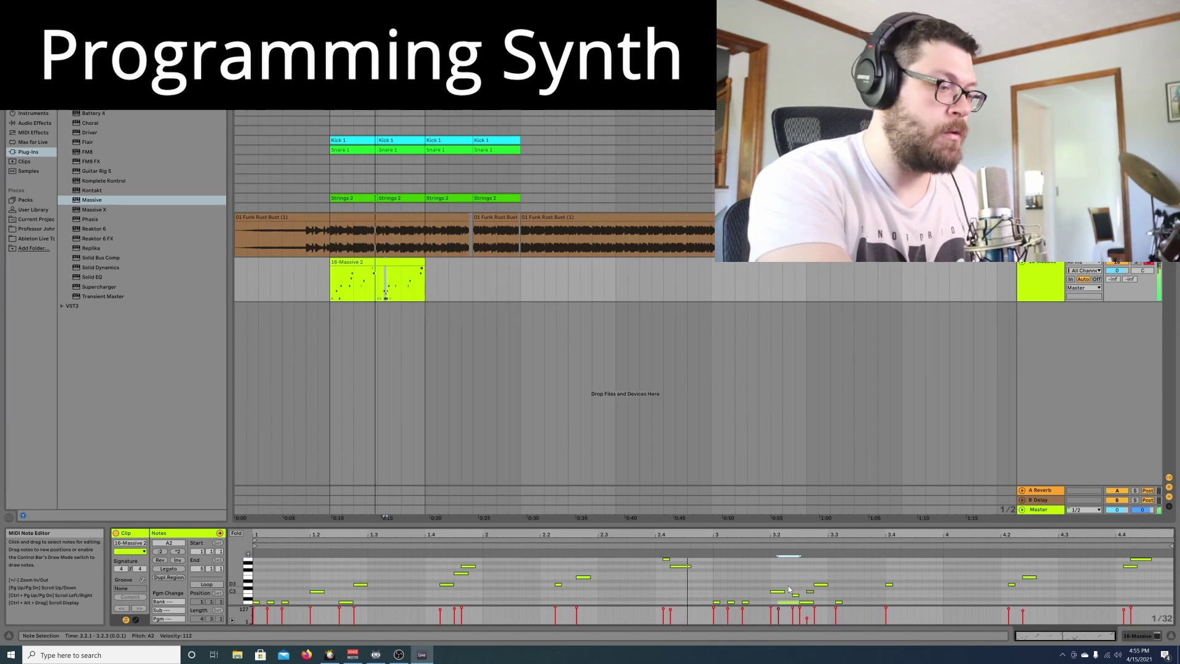
click(777, 589)
drag(793, 587, 812, 596)
key(Delete)
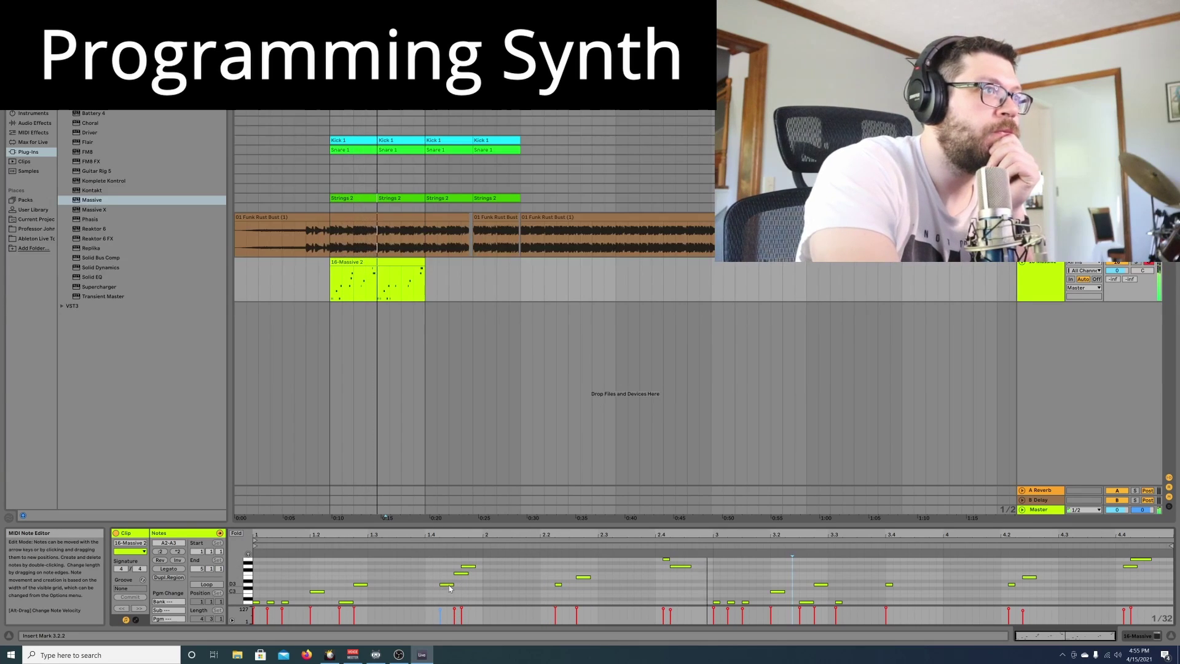
- Move the three-note run near beat 1.4 earlier to start on 1.4.1, and the note near beat 2.4 to G3 at 2.4.1
mouse_move(452, 585)
mouse_down()
mouse_move(436, 585)
mouse_move(469, 572)
mouse_up()
click(469, 567)
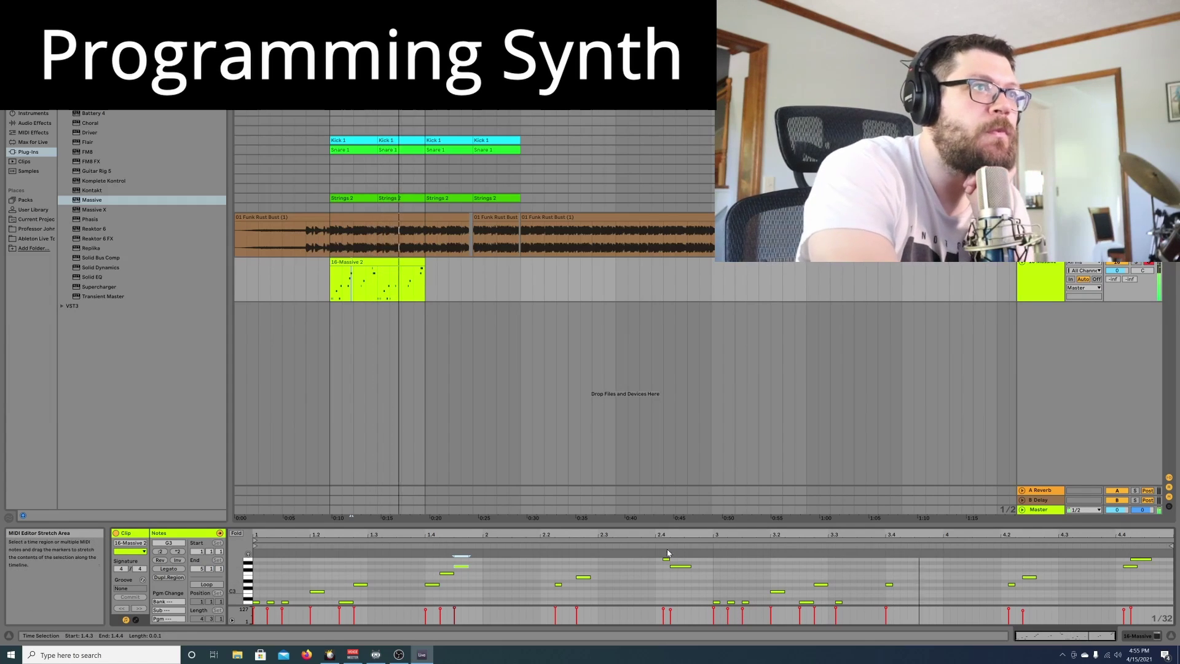
mouse_move(668, 562)
mouse_down()
mouse_move(702, 564)
mouse_move(684, 563)
mouse_move(682, 585)
mouse_move(669, 568)
mouse_up()
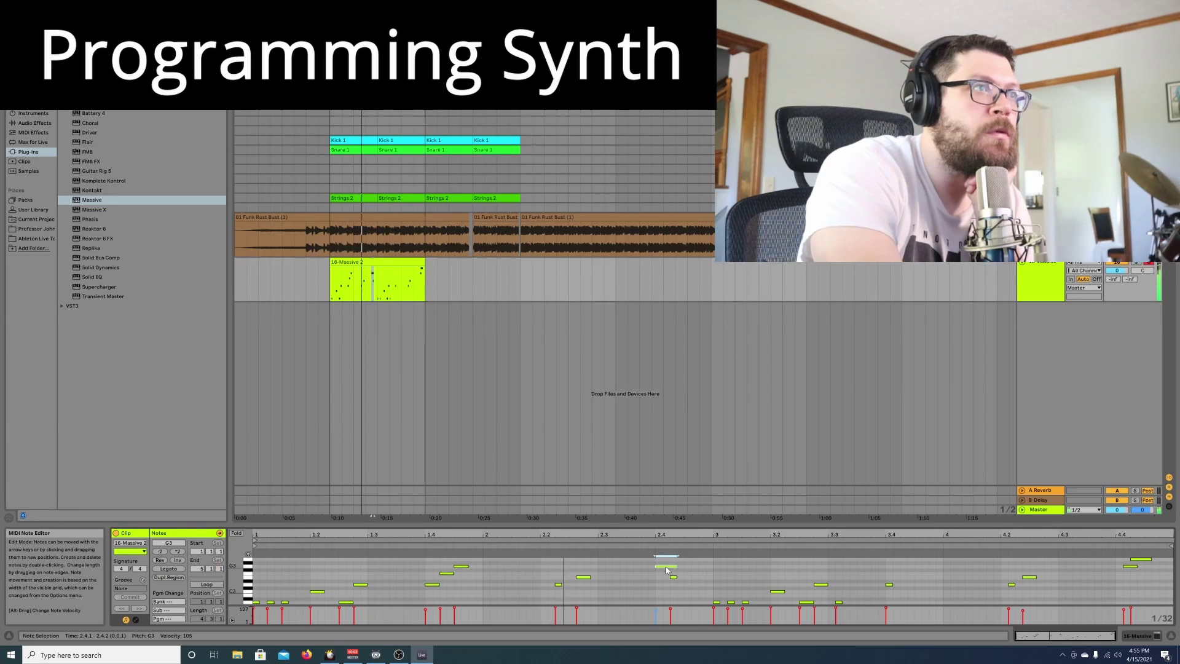
- Shift the D3 and E3 notes near beat 2.2 earlier so the pair starts at 2.2.1
drag(593, 571, 552, 591)
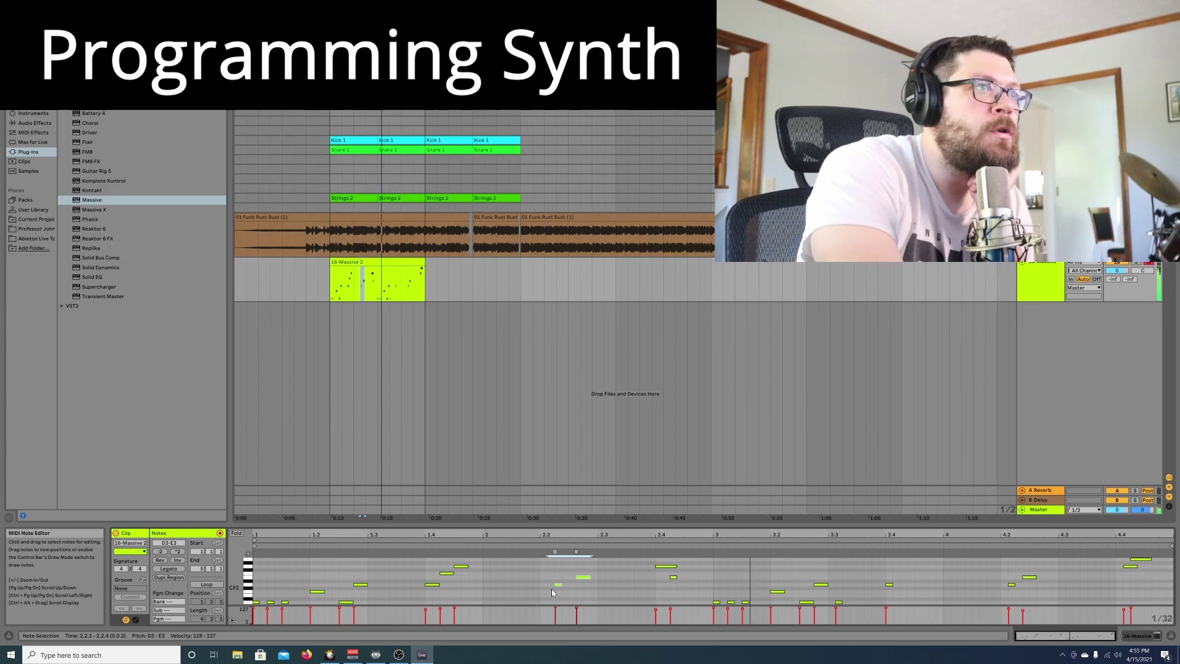
key(Left)
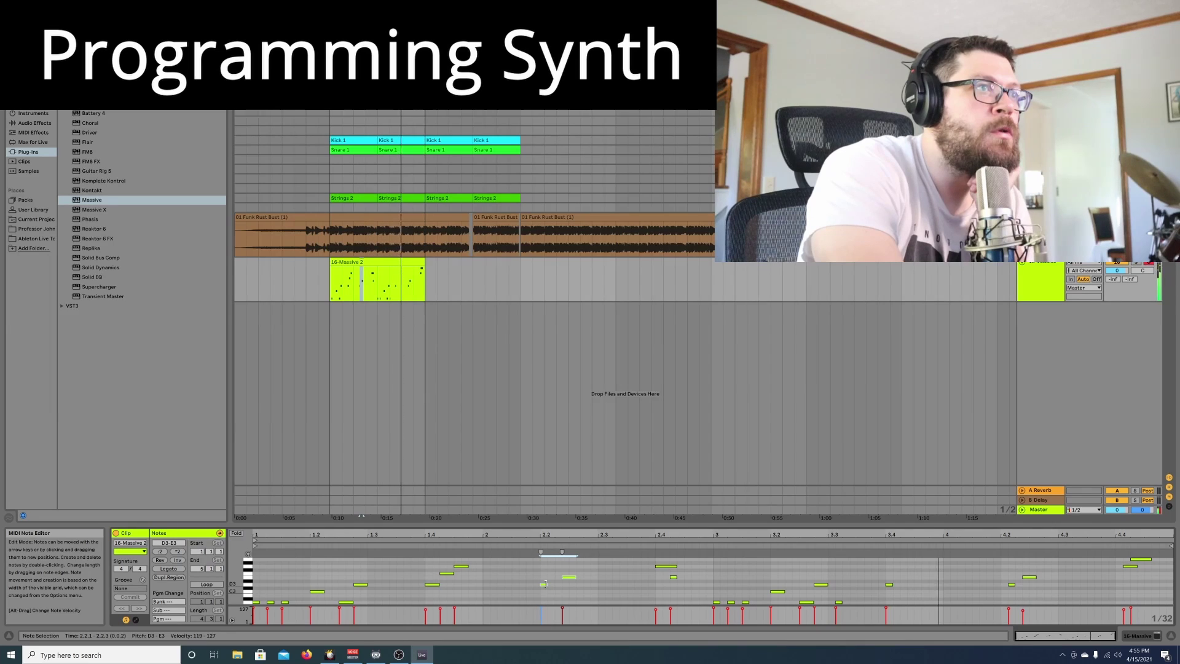
click(563, 595)
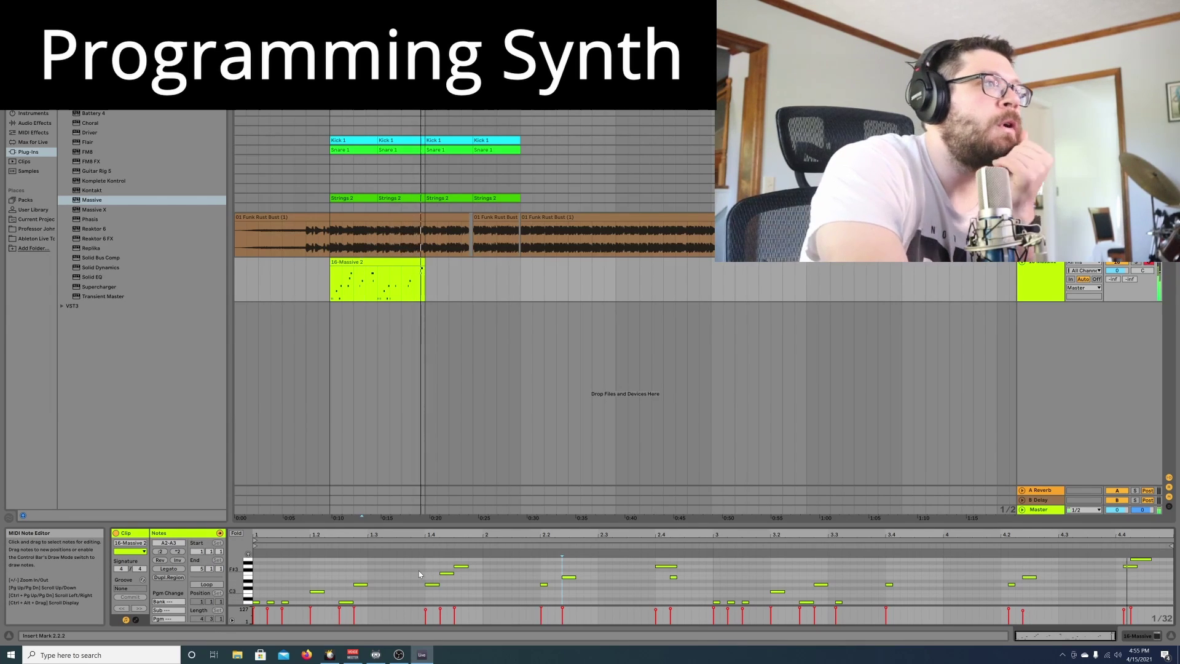
- Change the note at 1.4.2 to D3, and try the note at 1.4.3 on F3 before moving it back to G3
key(space)
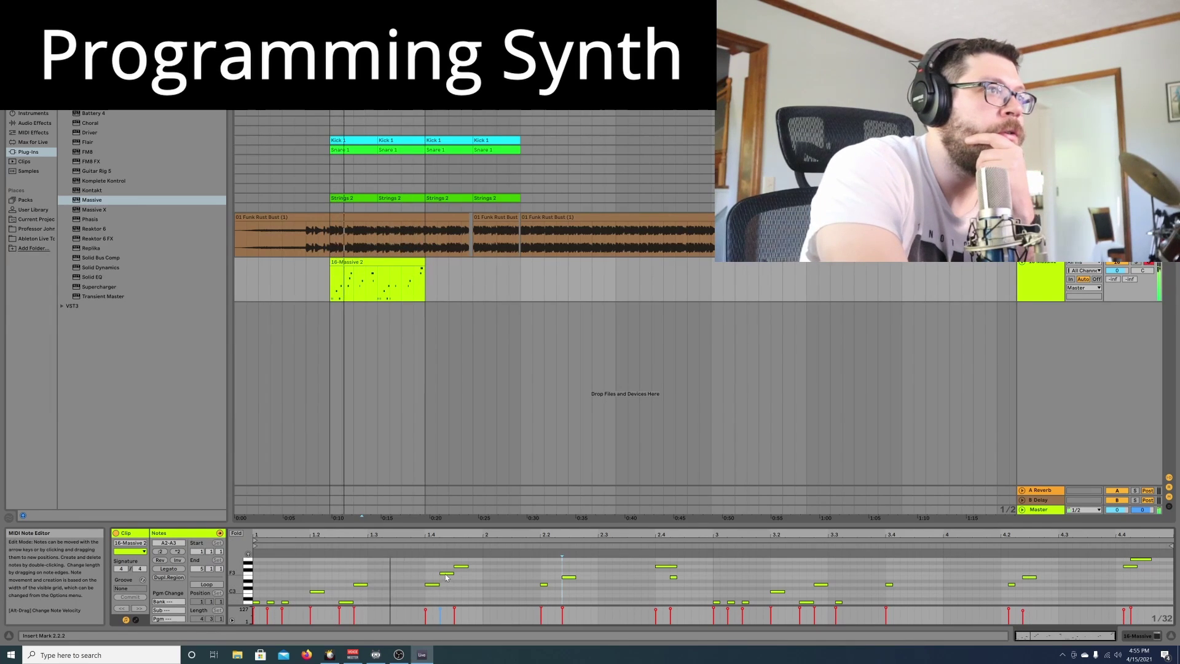
drag(446, 574, 449, 586)
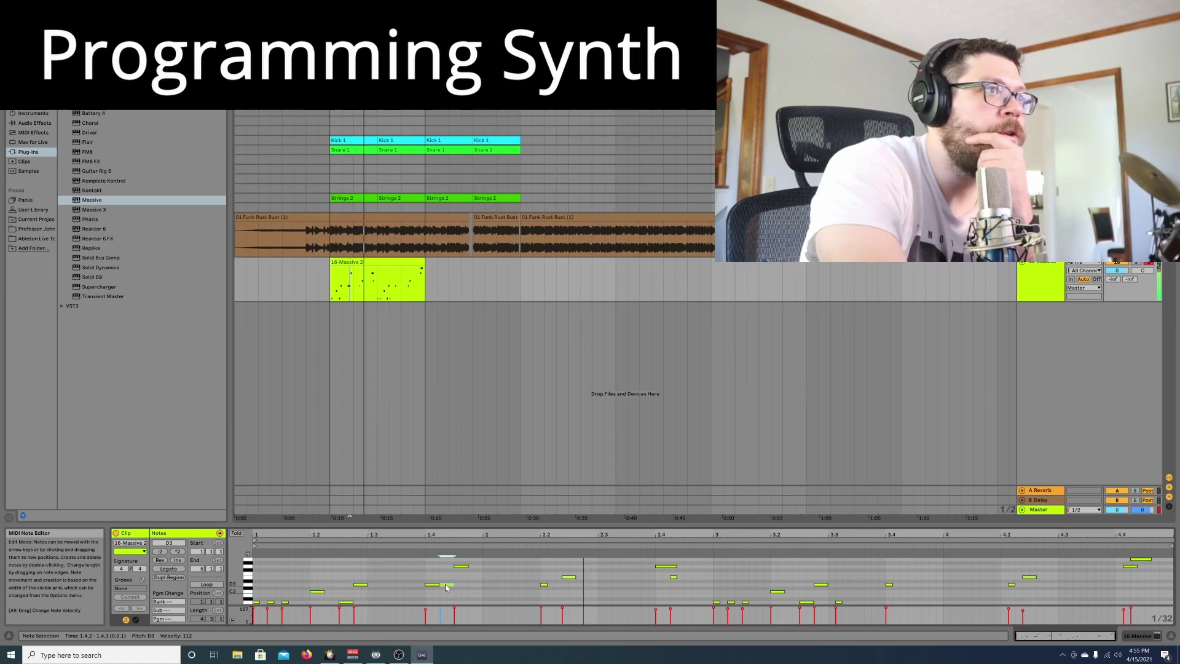
drag(458, 569, 462, 578)
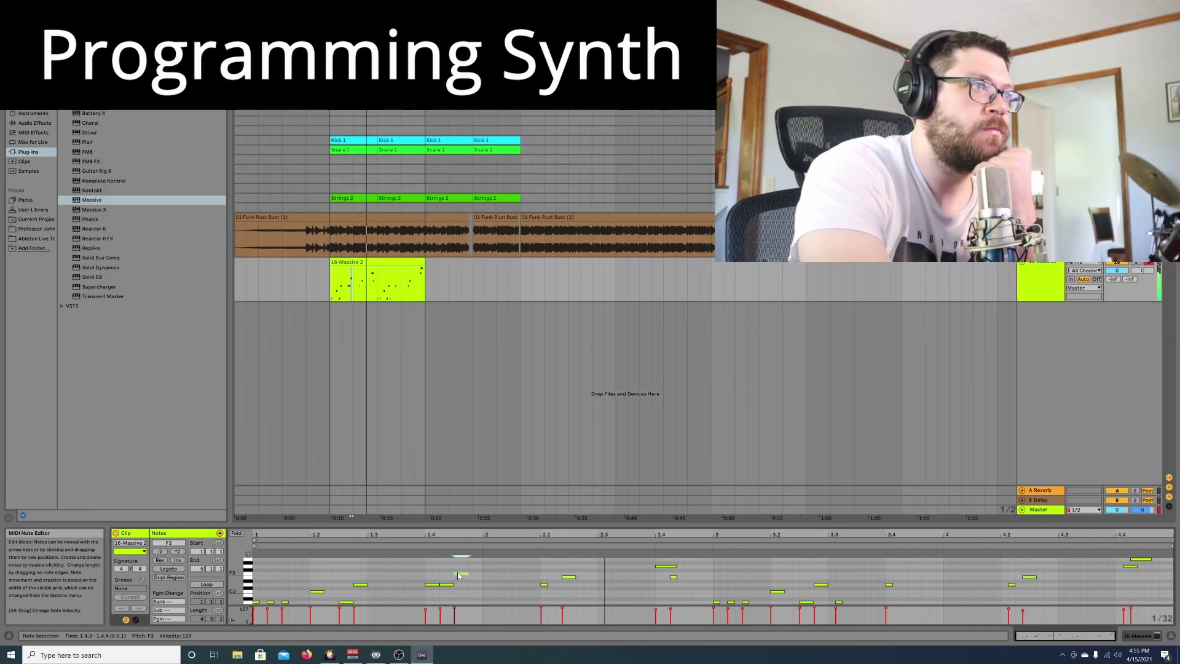
drag(459, 573, 462, 573)
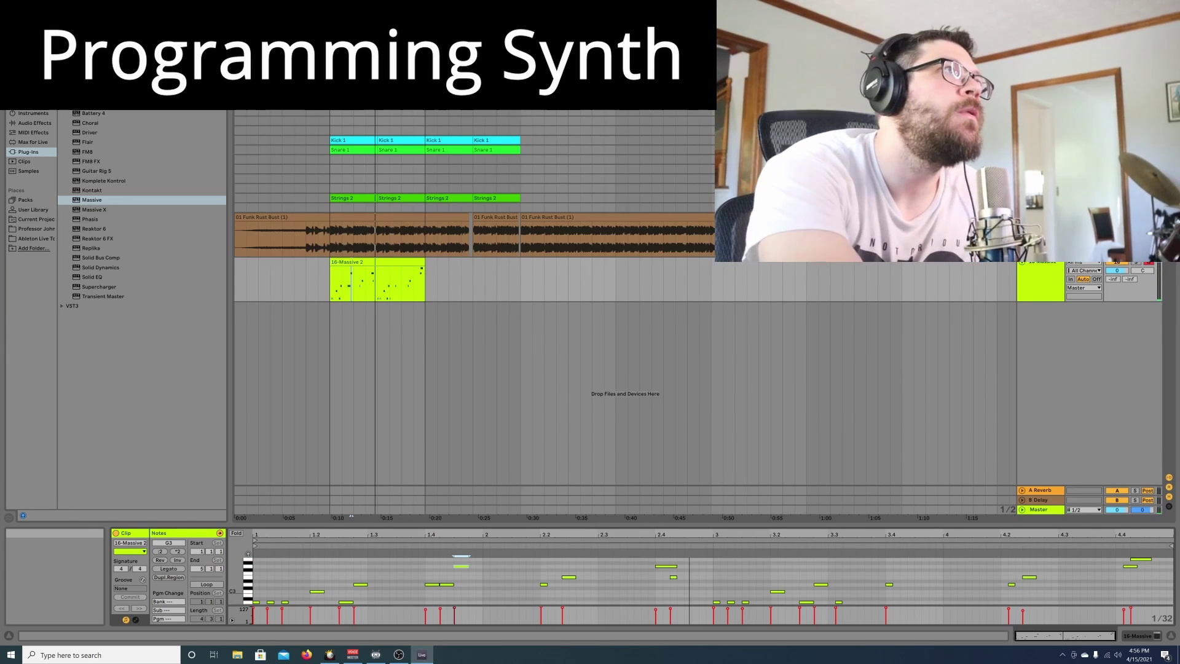
- Delete the two leftover notes between beats 3.3 and 3.4 of the synth clip and resume loop playback
key(Delete)
key(space)
scroll(456, 578, up, 1)
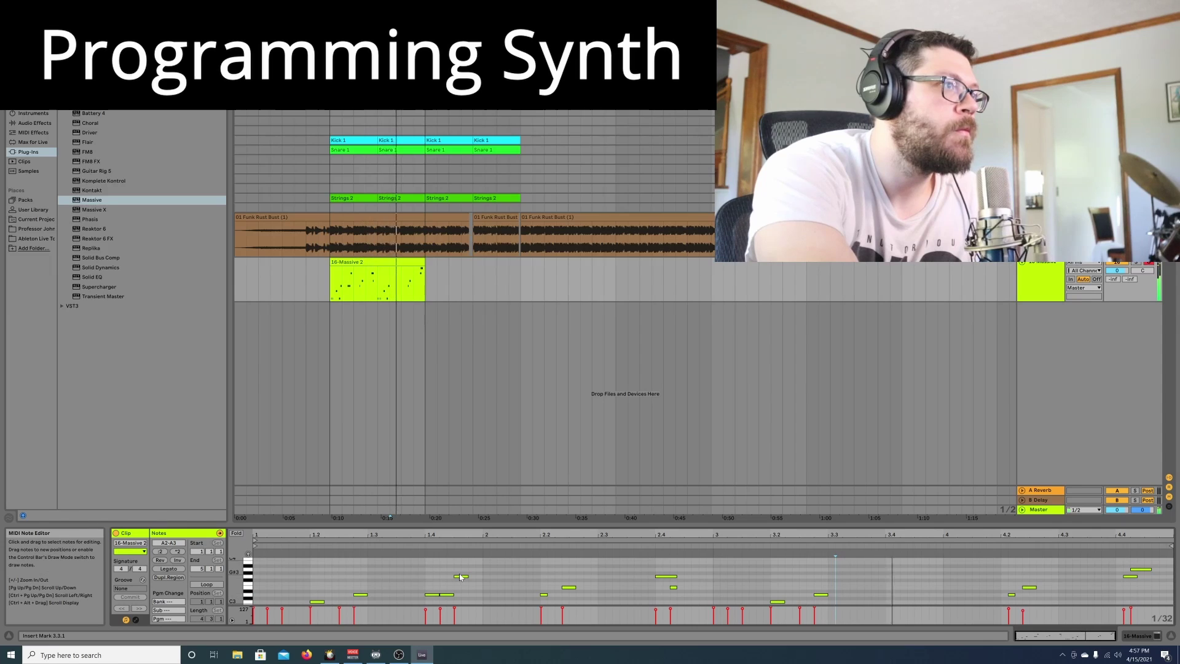
- Raise the synth clip's note at 1.4.3 and the longer note at 2.4.1 from G3 to A3
click(456, 575)
drag(461, 577, 462, 570)
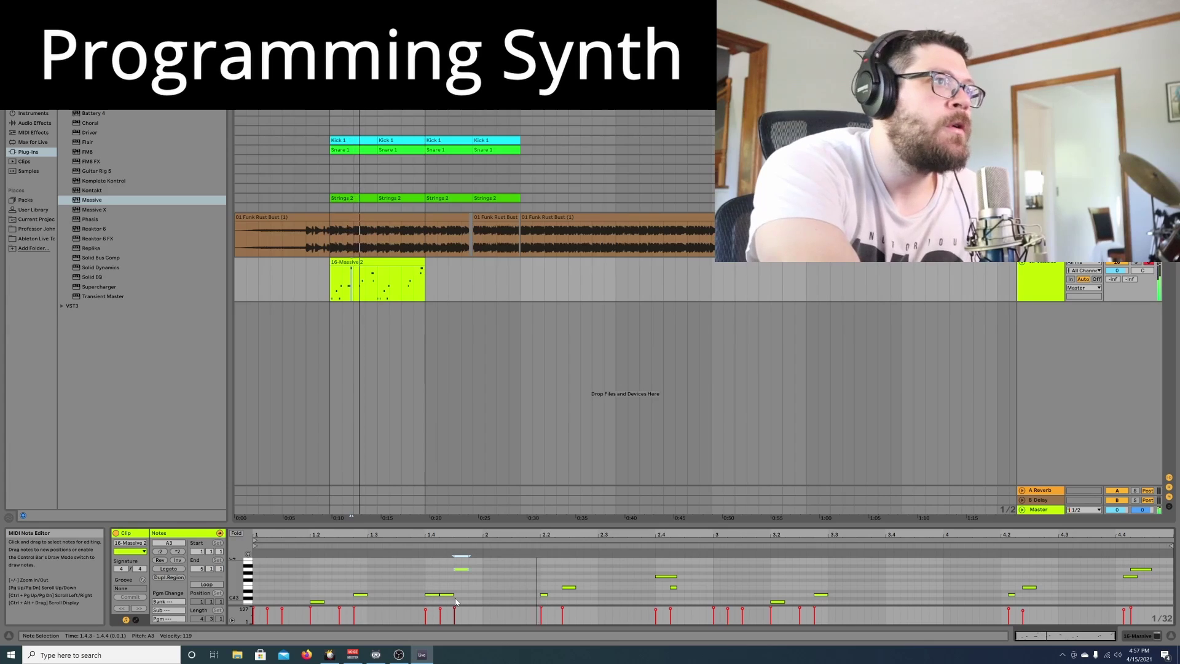
click(664, 576)
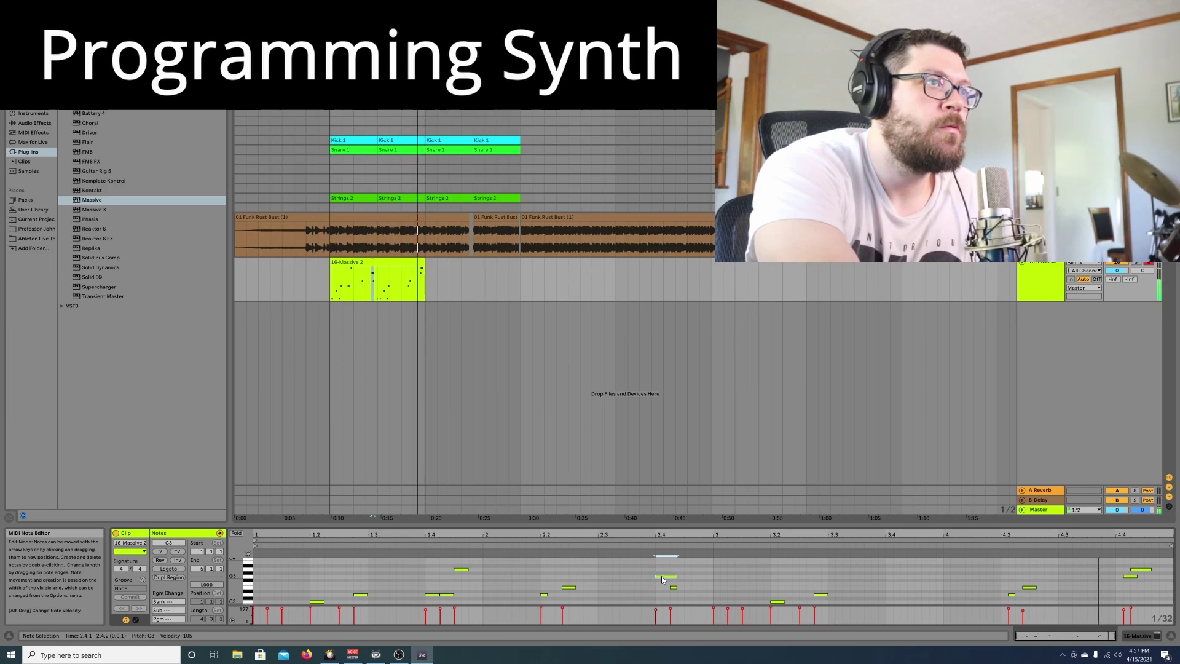
click(665, 577)
drag(663, 574, 662, 570)
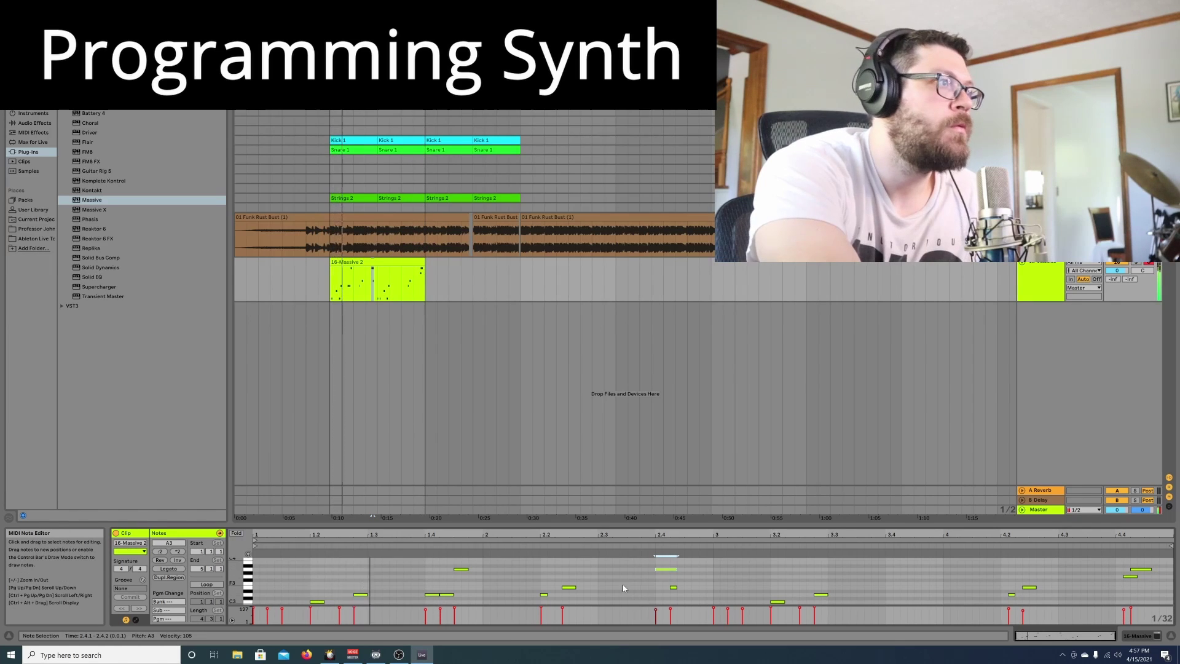
scroll(624, 585, down, 1)
scroll(616, 560, up, 1)
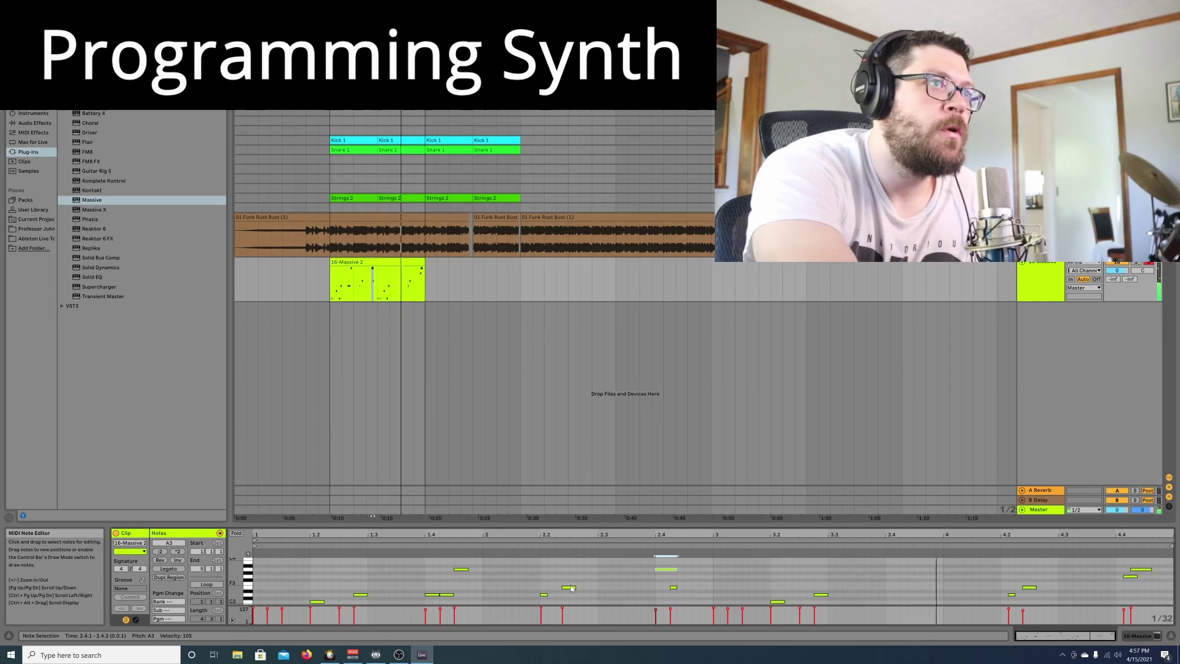
- Move the E3 note near beat 2.2 earlier to 2.2.2 and lengthen the D3 note at 2.2.1 to meet it
drag(570, 588, 562, 588)
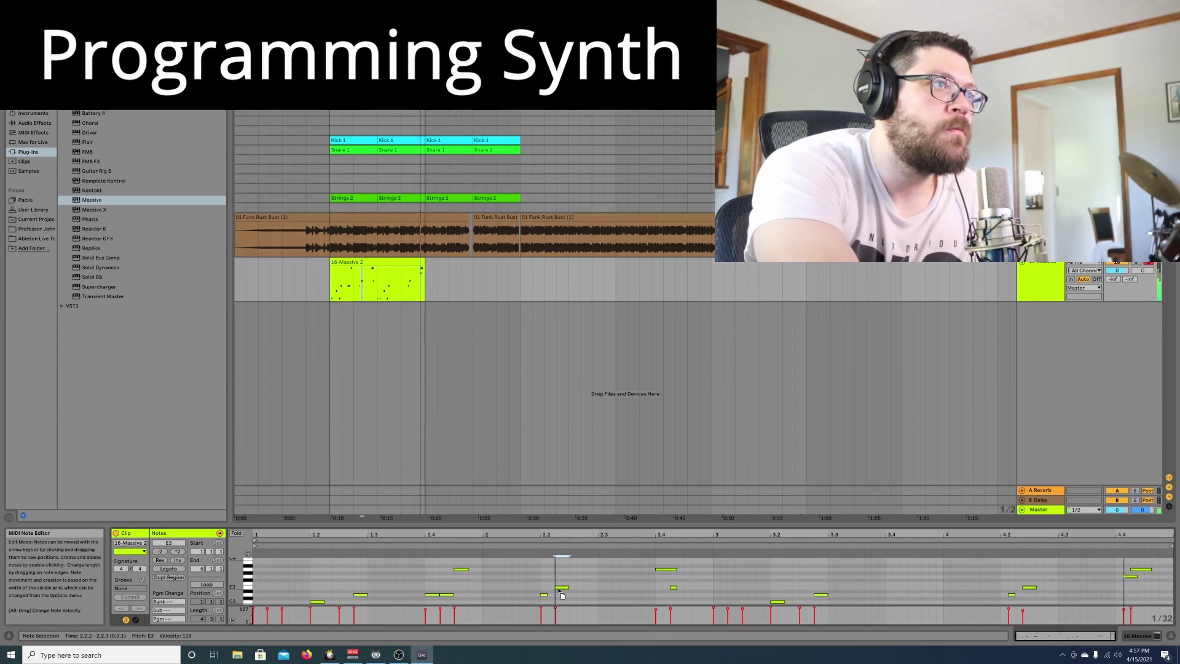
click(544, 595)
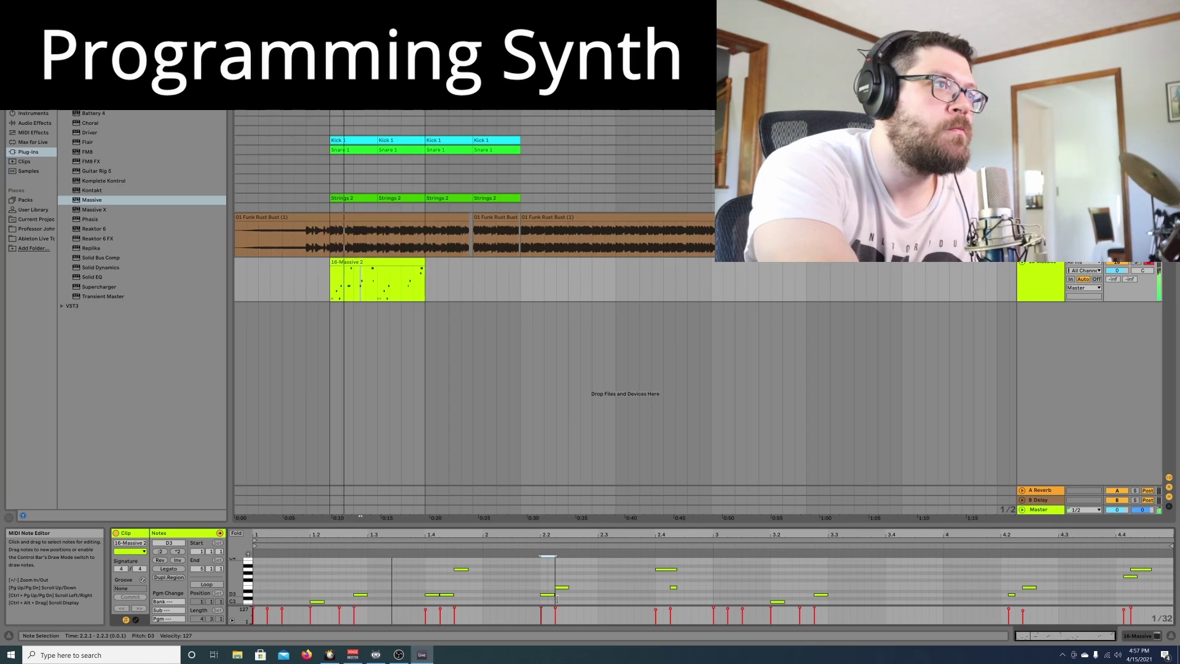
scroll(586, 568, down, 1)
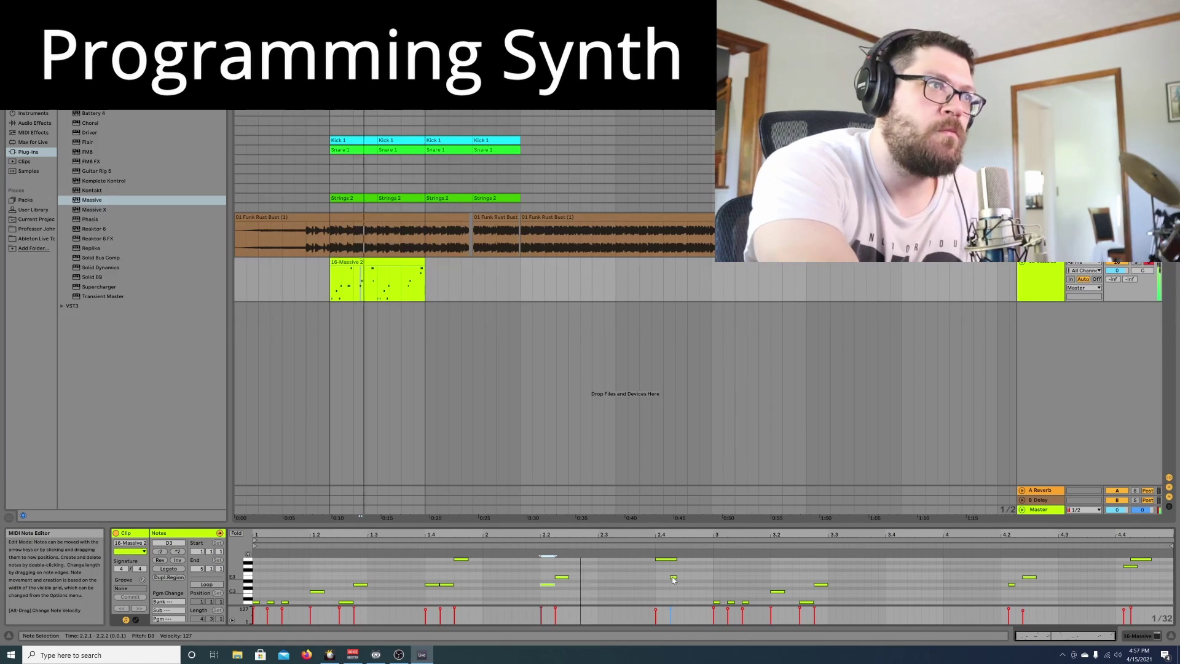
scroll(706, 593, down, 1)
scroll(712, 600, up, 1)
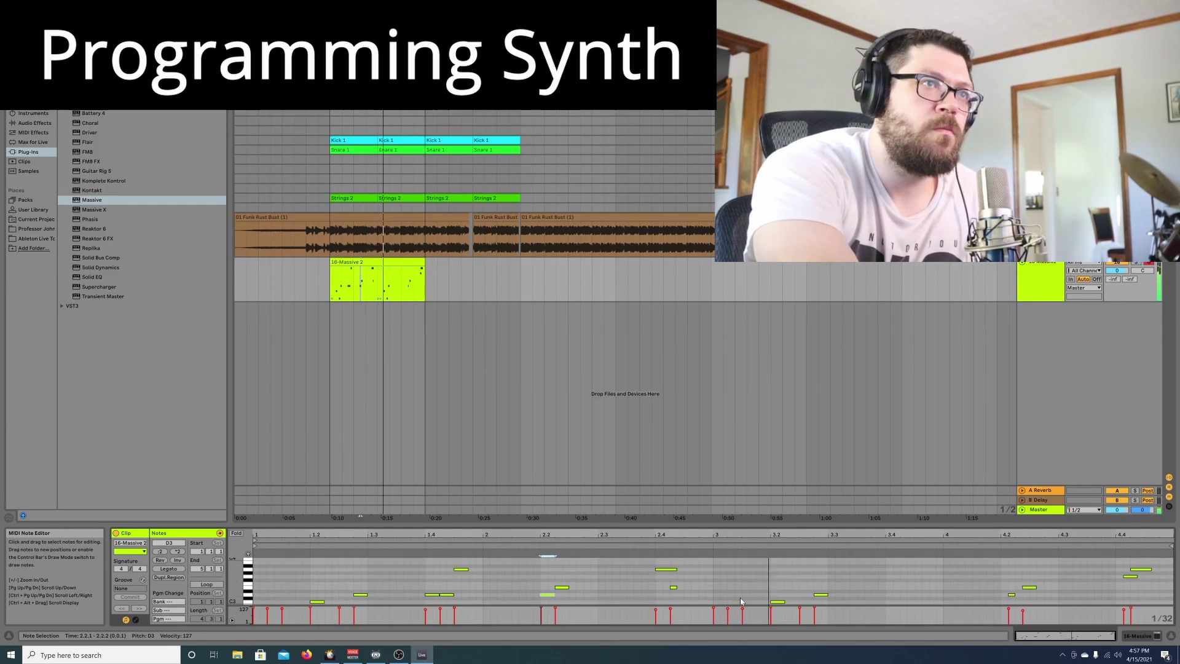
scroll(412, 596, up, 1)
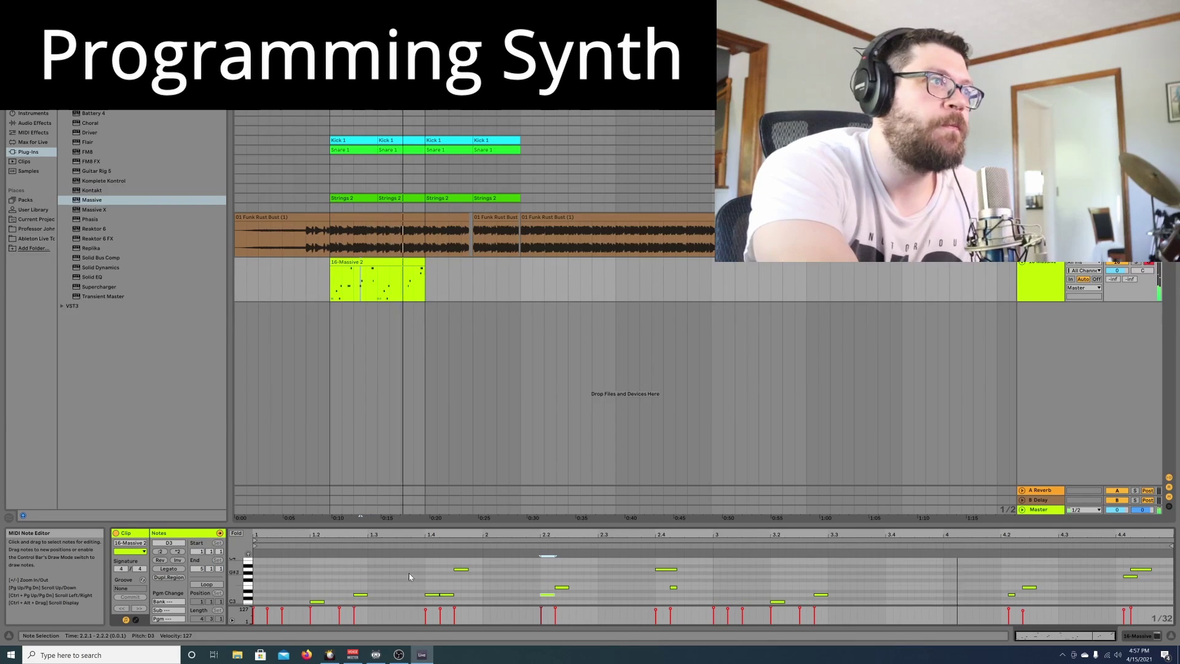
- Copy the three-note D3–A3 run at beat 1.4 to beat 3.4, aligned to start on 3.4.1
drag(409, 562, 468, 605)
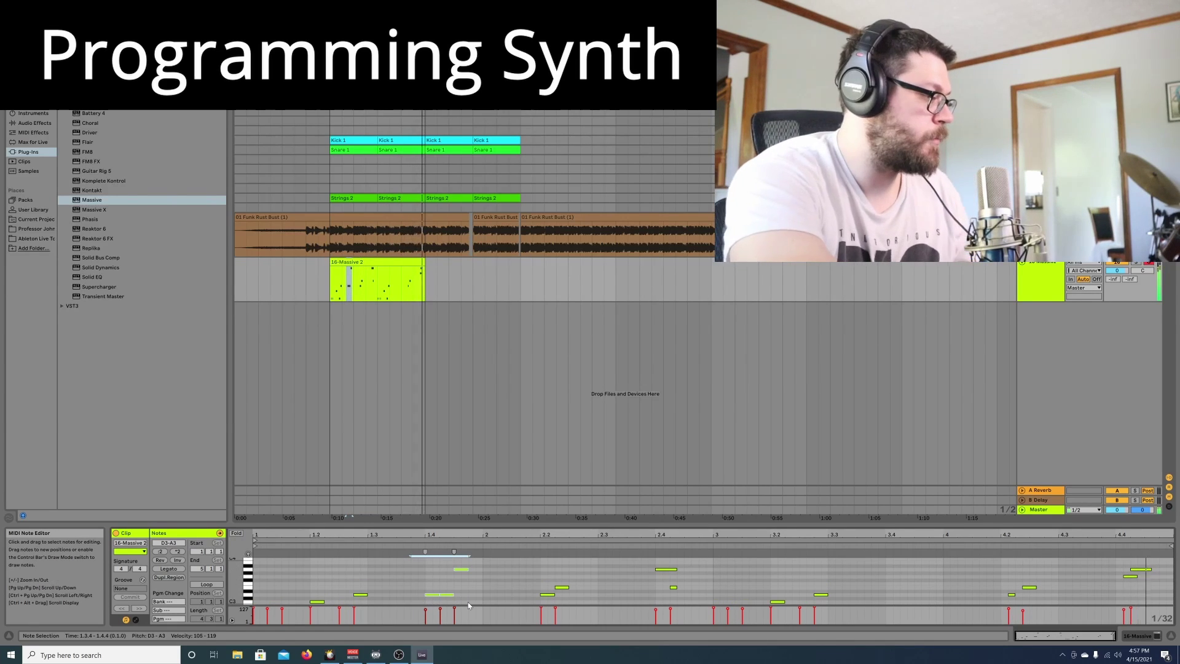
click(886, 572)
key(ctrl+v)
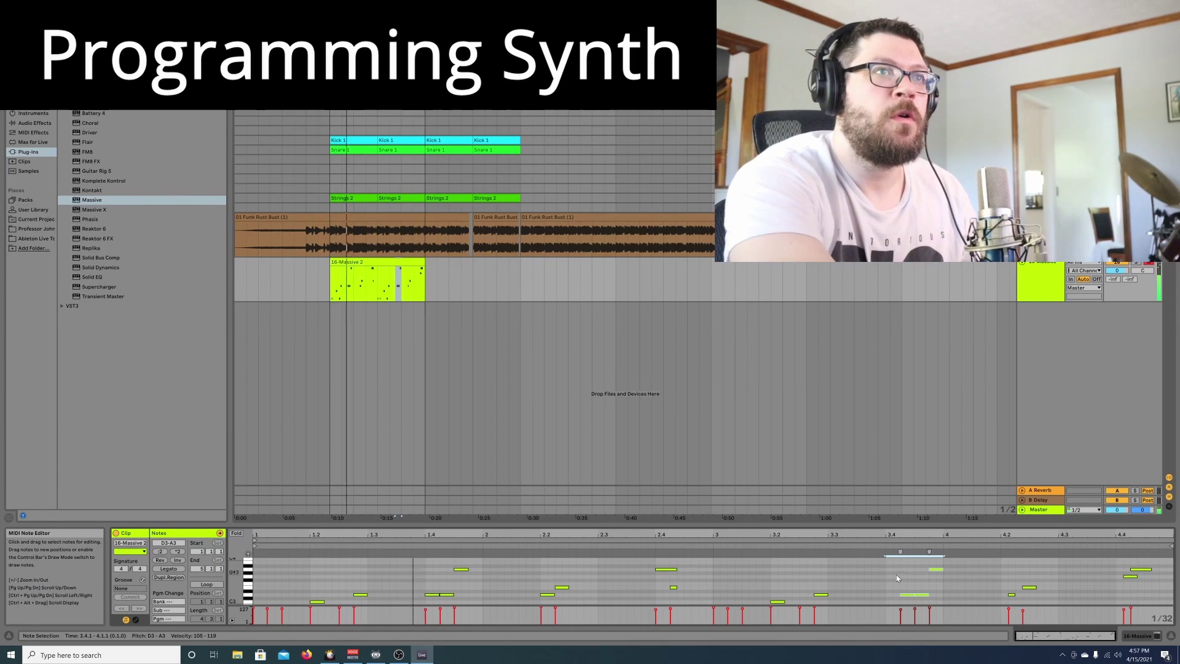
drag(906, 595, 898, 599)
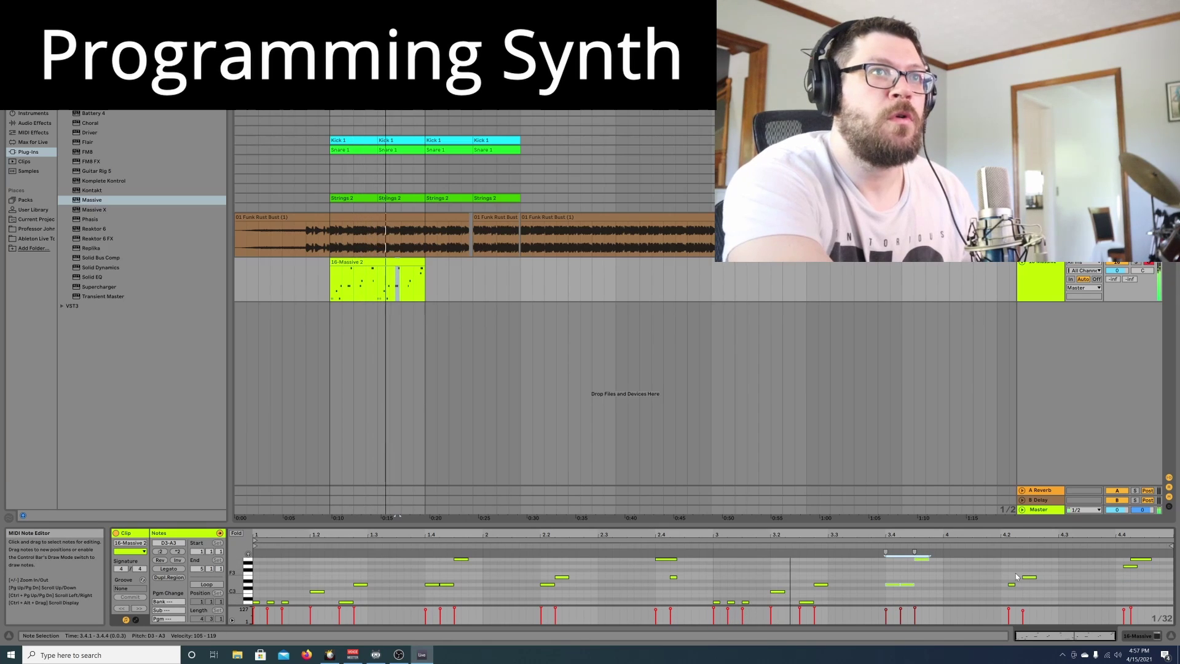
- Move the D3 and E3 pair near beat 4.2 earlier to 4.2.1, and lengthen the D3 to meet the E3
drag(1039, 571, 1003, 585)
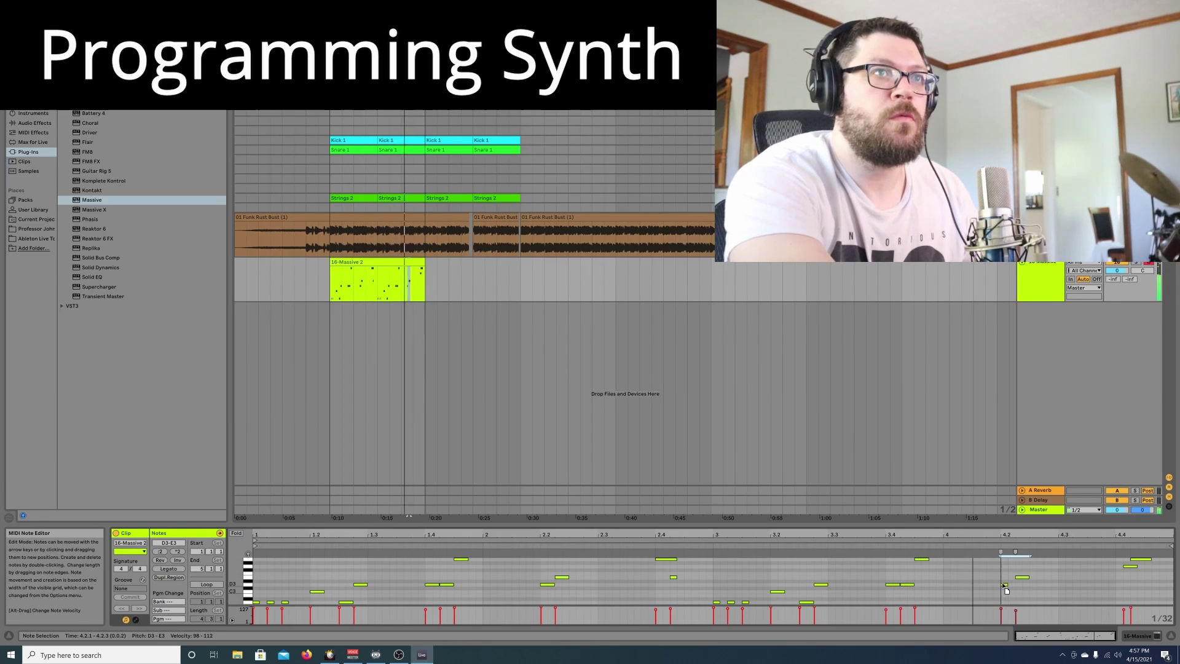
click(1021, 583)
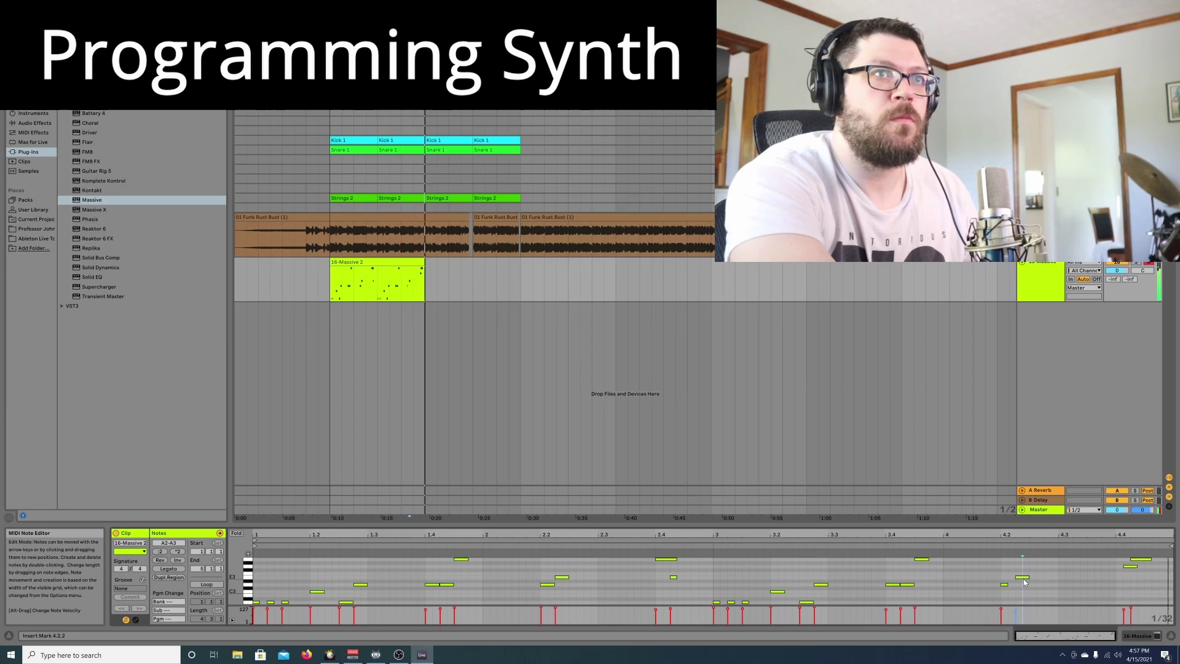
click(1020, 578)
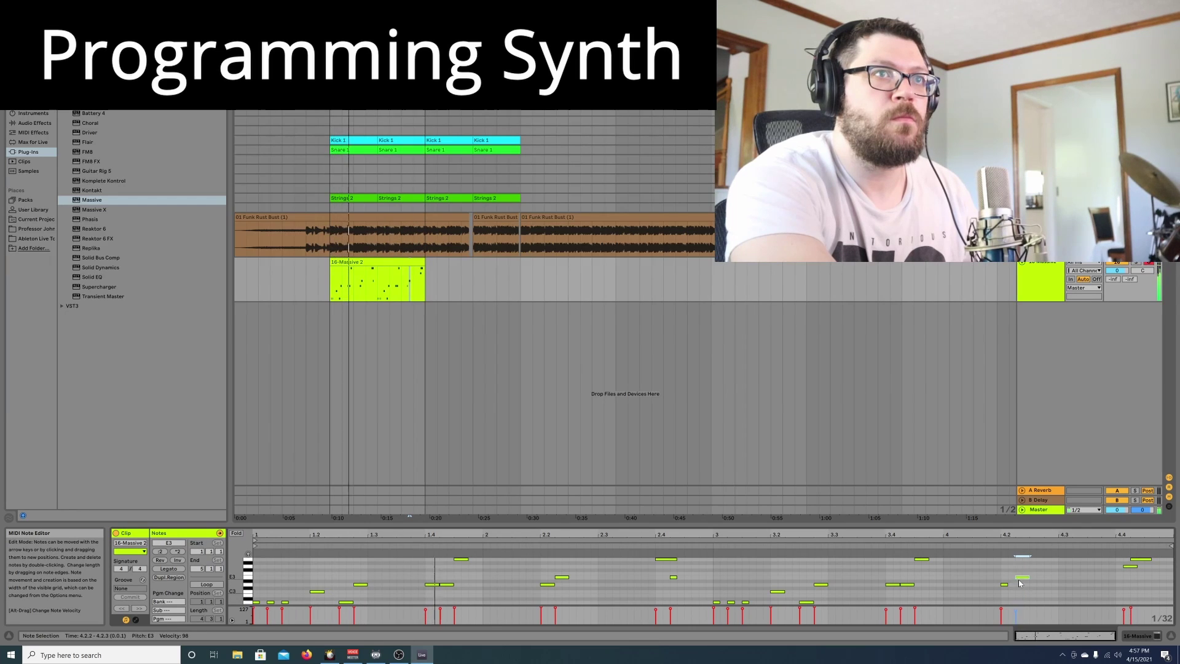
click(1008, 584)
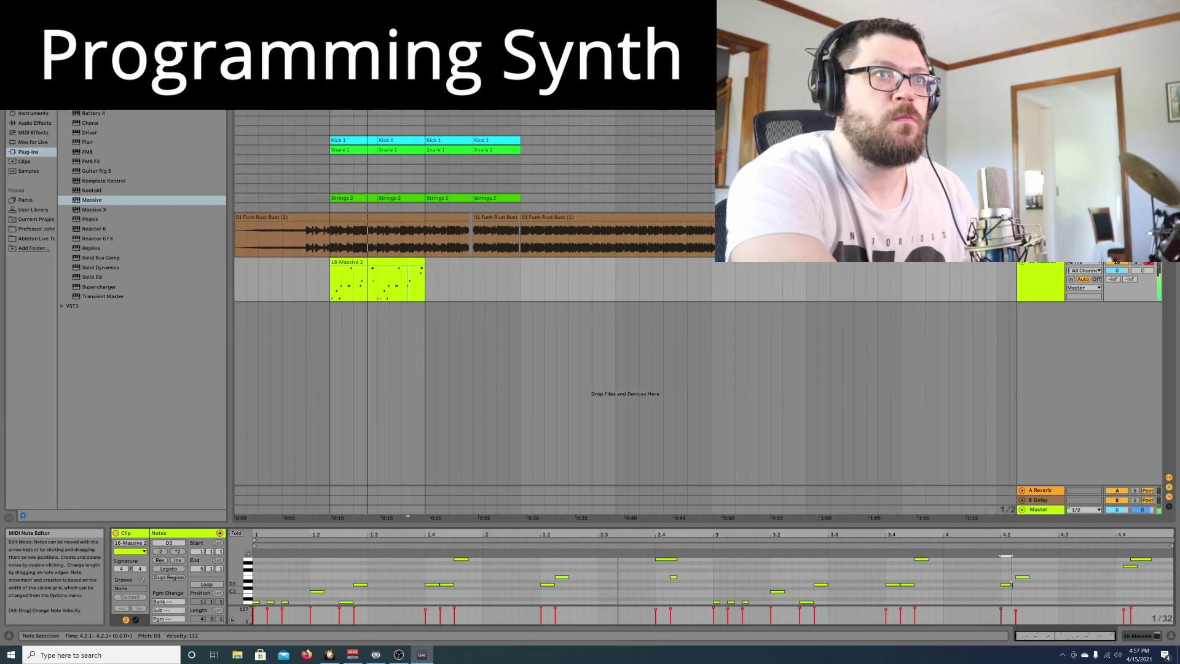
- Shift the G3 note near beat 4.4 slightly earlier so it starts exactly on 4.4.1
scroll(1107, 584, up, 1)
click(1128, 577)
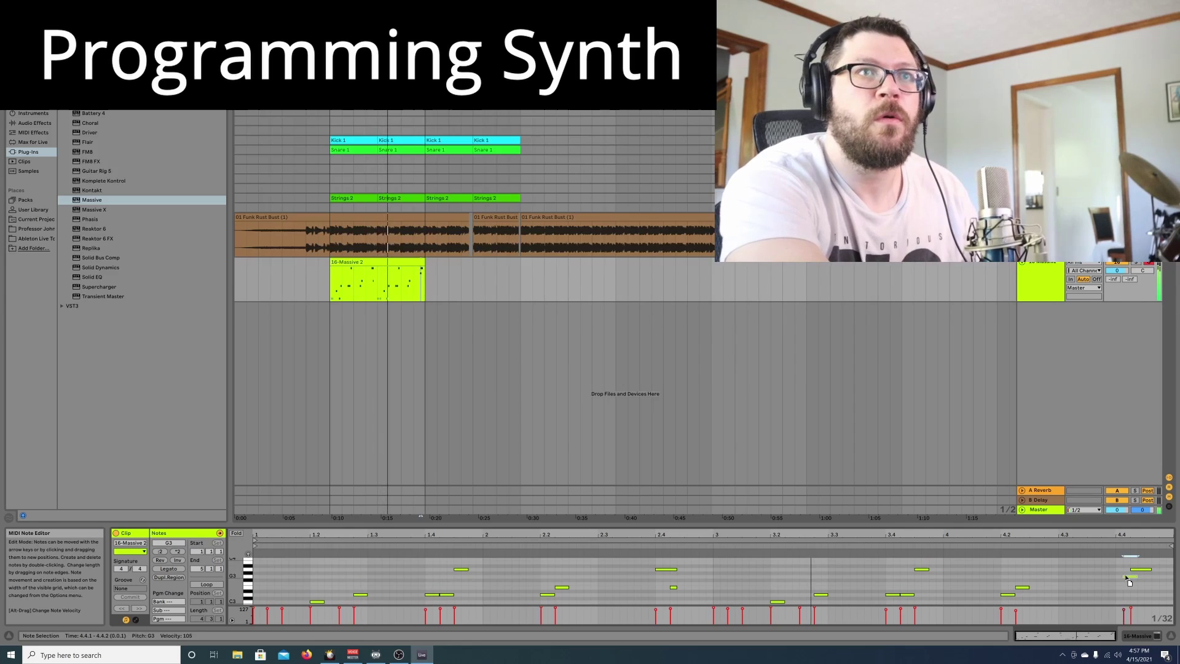
drag(1126, 576, 1119, 576)
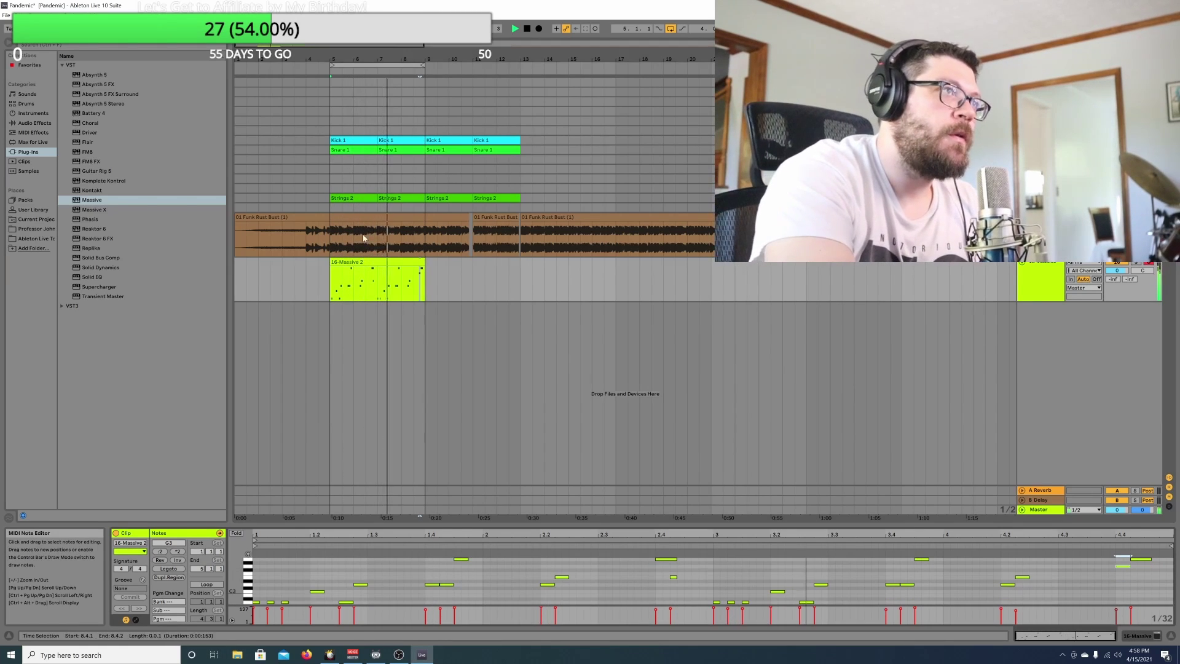
- Add three short C3 notes at 2.1.1, 2.1.2 and 2.1.3 of the synth clip
scroll(407, 593, down, 2)
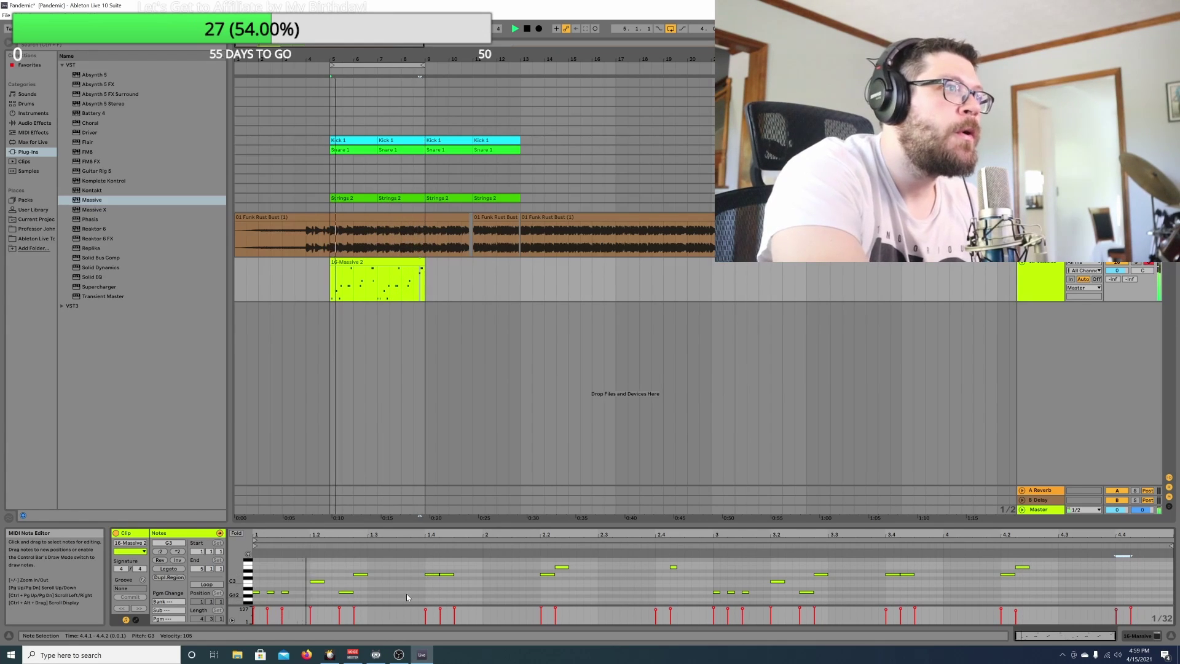
double_click(485, 581)
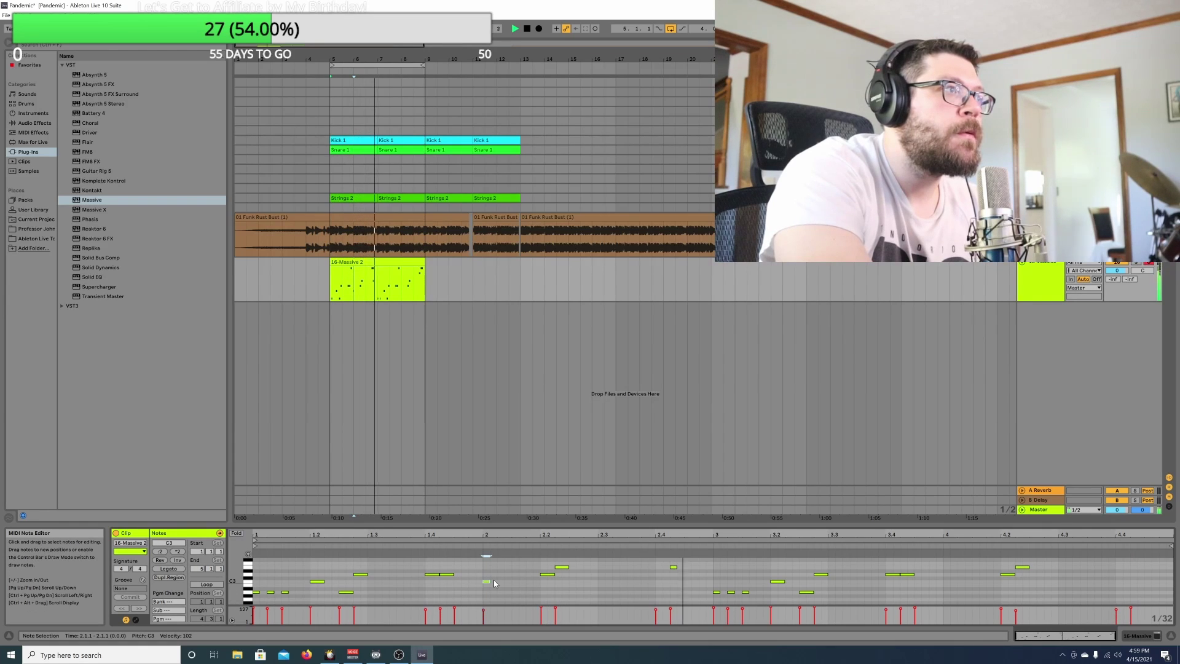
double_click(499, 581)
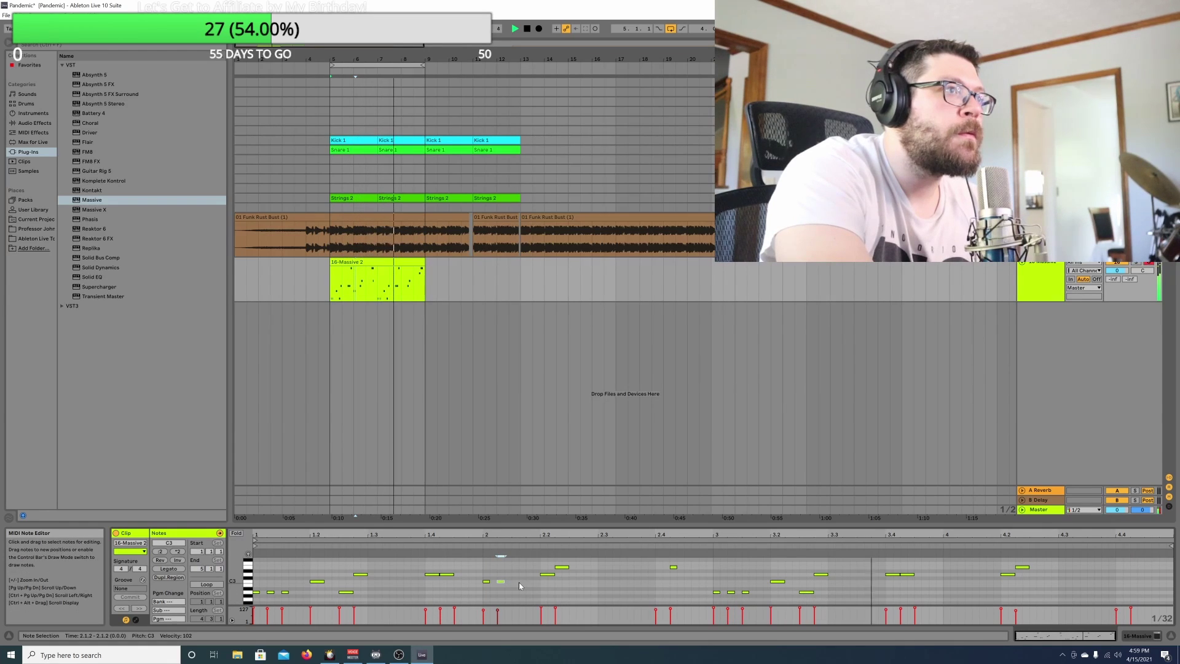
double_click(515, 581)
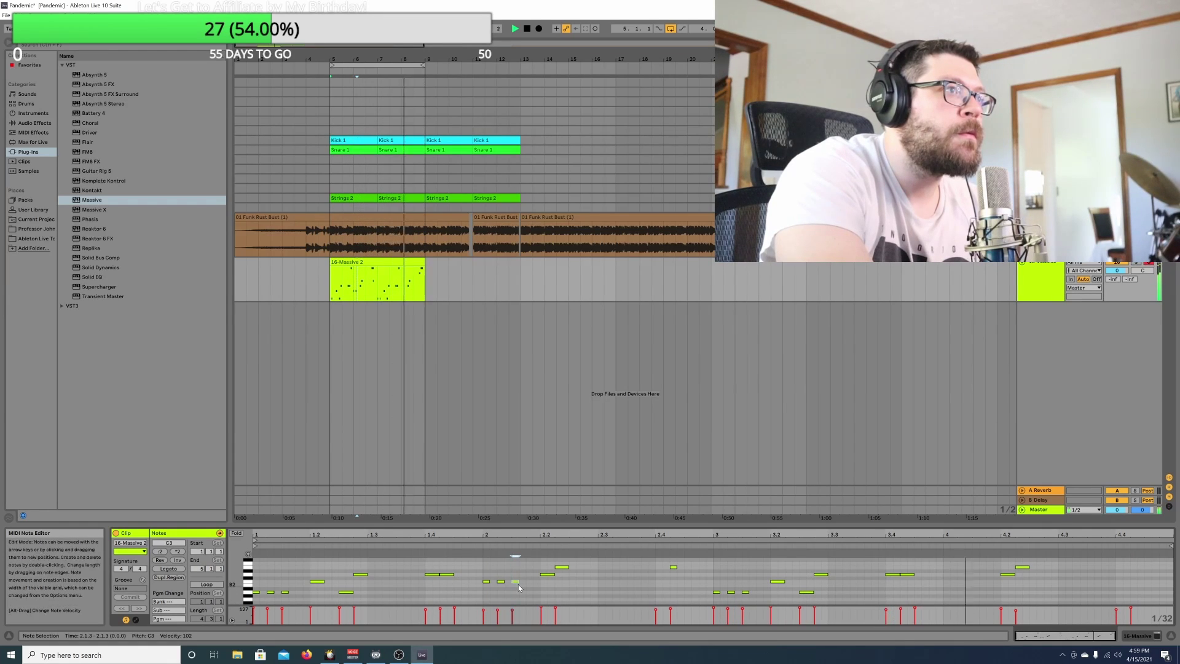
- Add three short B2 notes on consecutive sixteenths from beat 2.3 of the synth clip, and stop playback
double_click(599, 585)
double_click(615, 584)
double_click(628, 584)
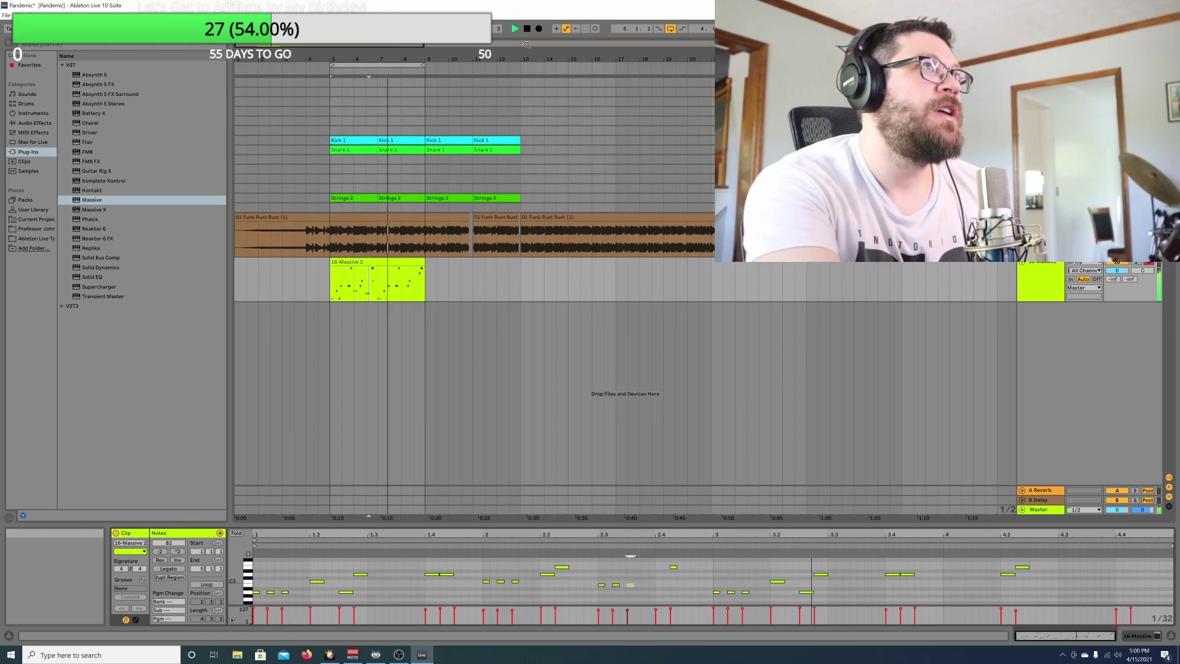
double_click(527, 28)
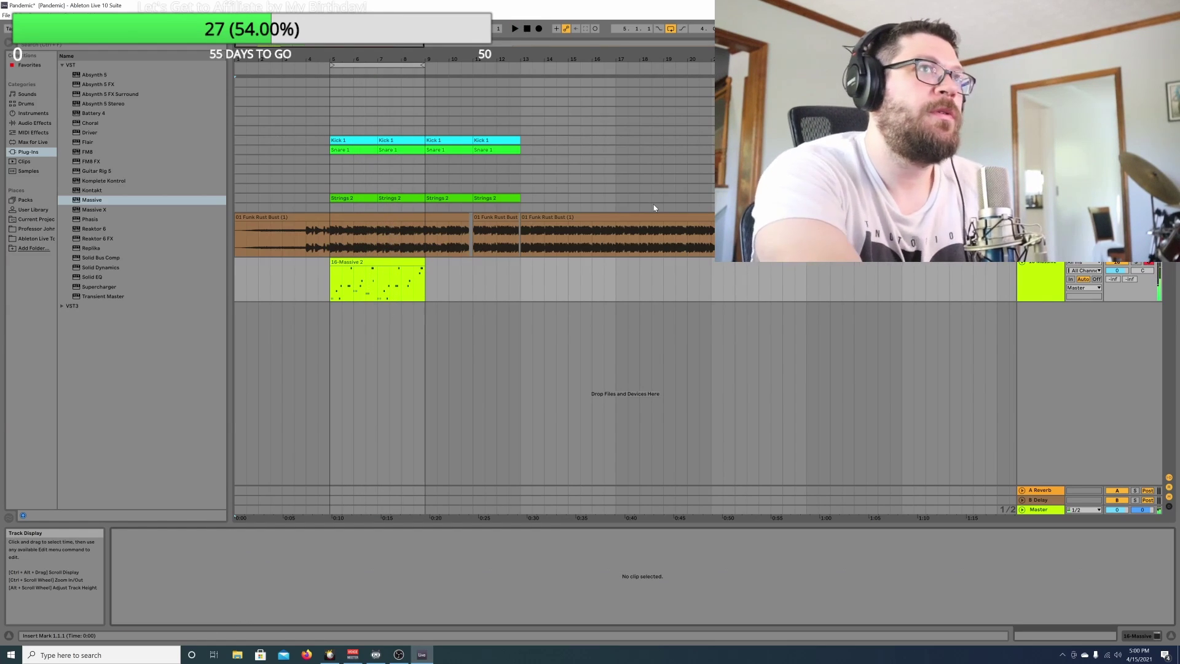